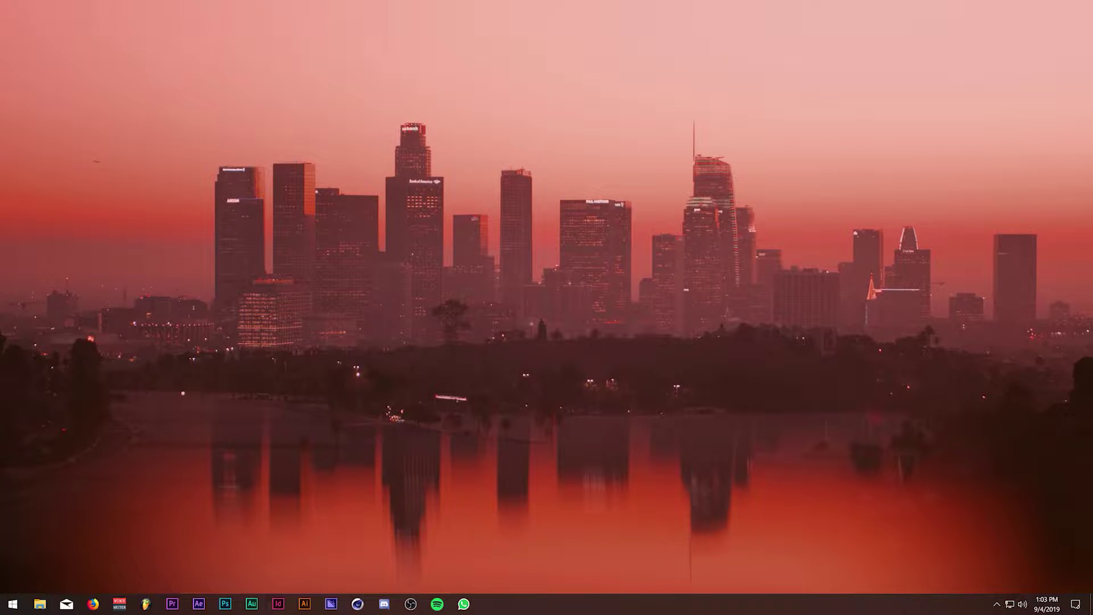
Open the Deckboard website in Firefox, review its Windows and Linux downloads, and open a blank tab.
click(93, 604)
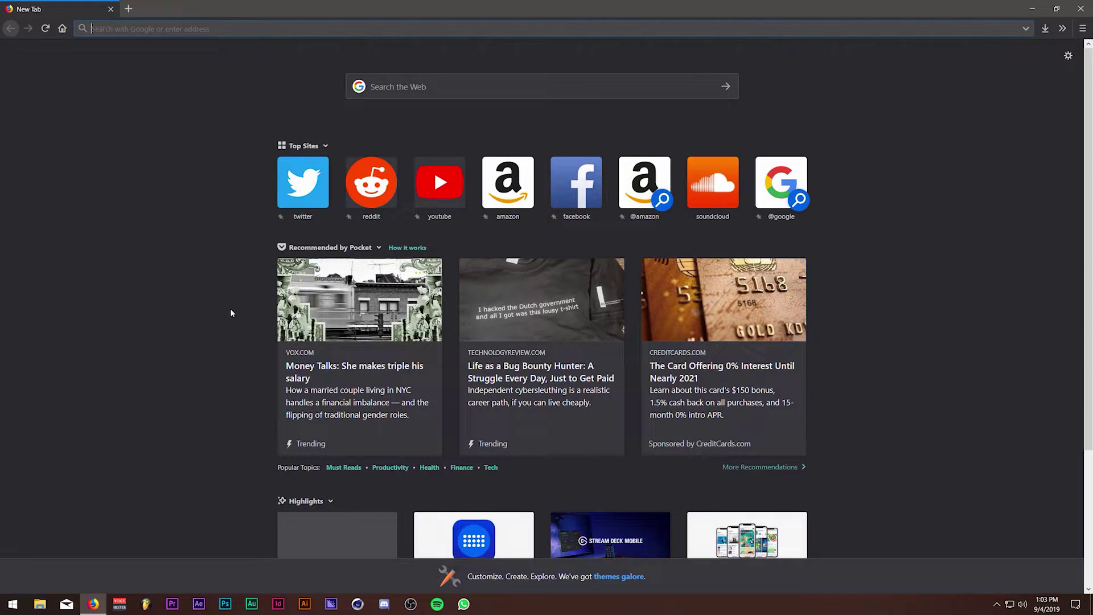
text(deck)
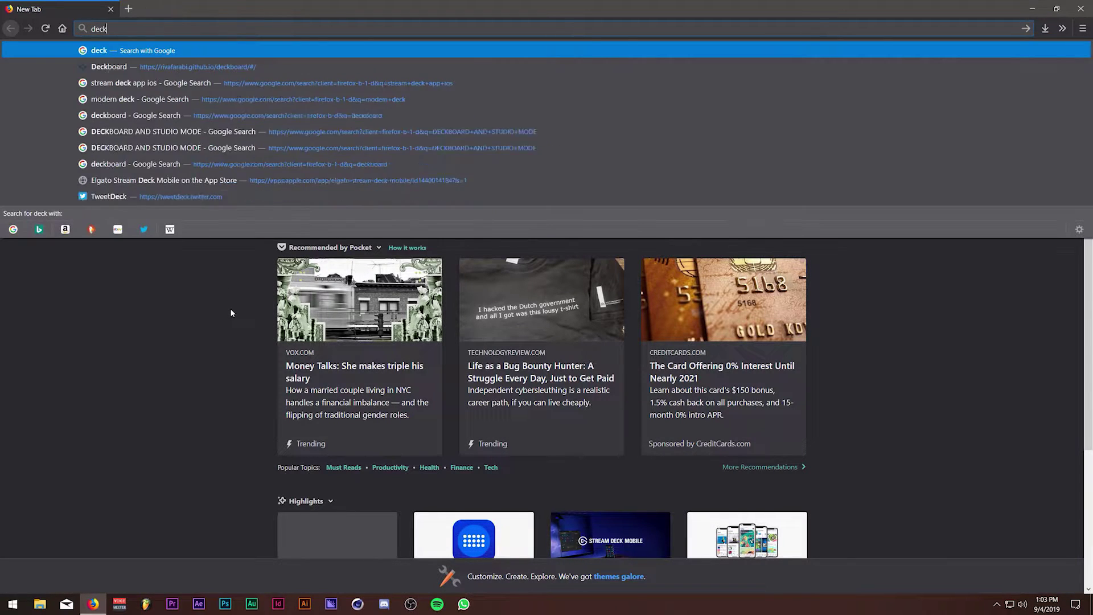
key(Down)
key(Down)
key(Down)
key(Down)
key(Down)
key(Return)
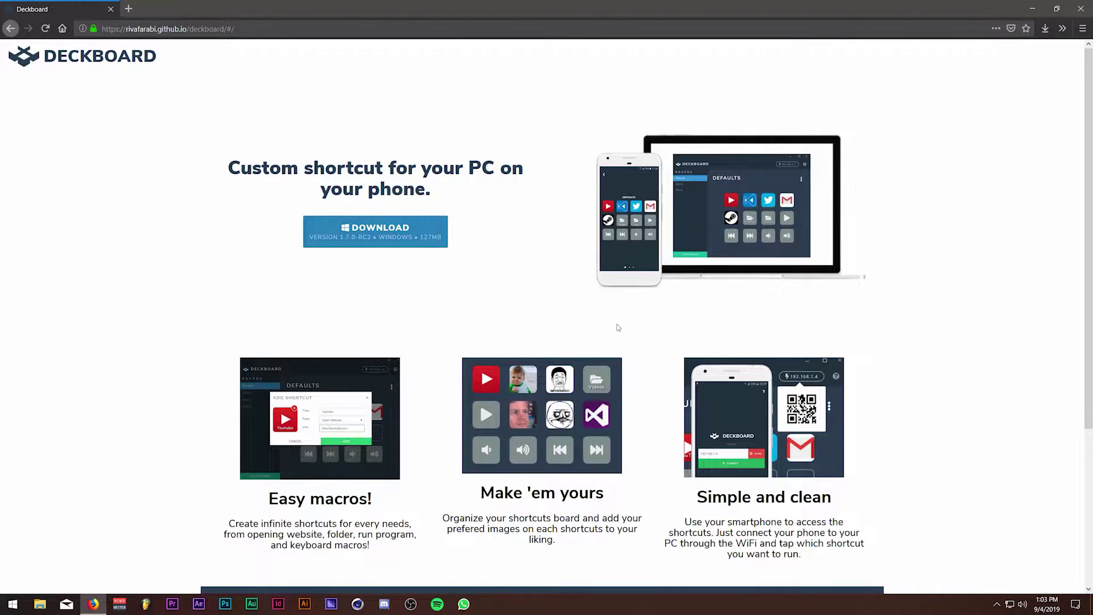
scroll(338, 467, down, 3)
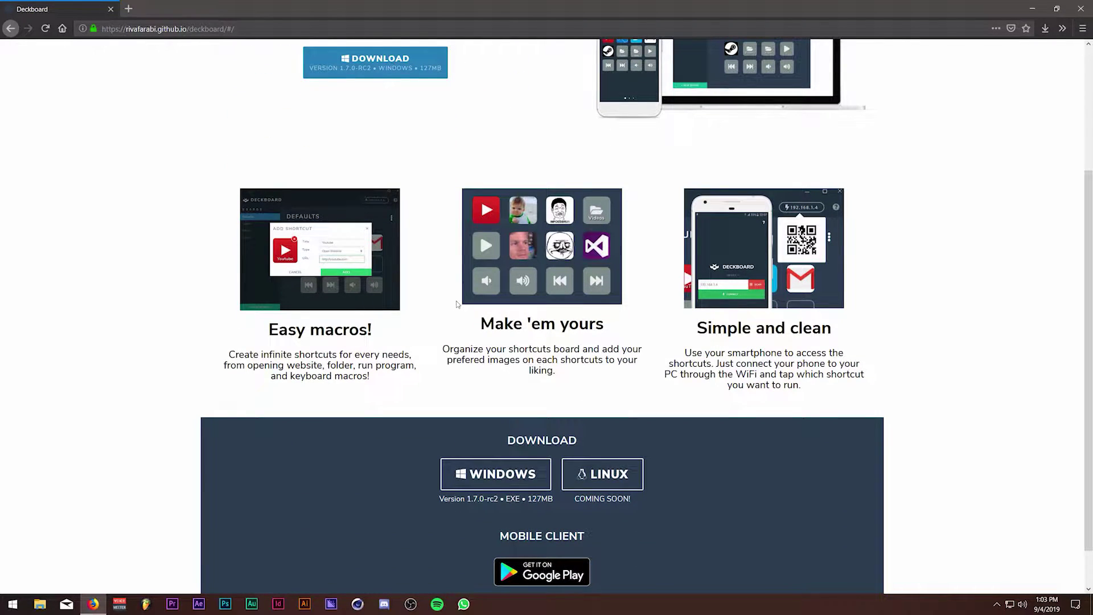
scroll(456, 304, down, 2)
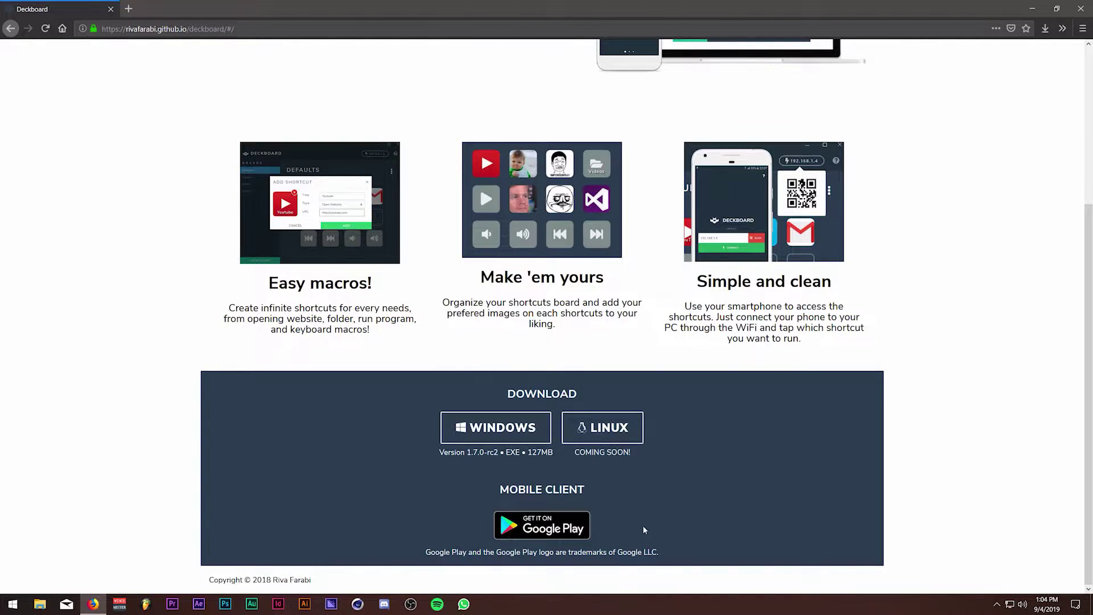
key(ctrl+t)
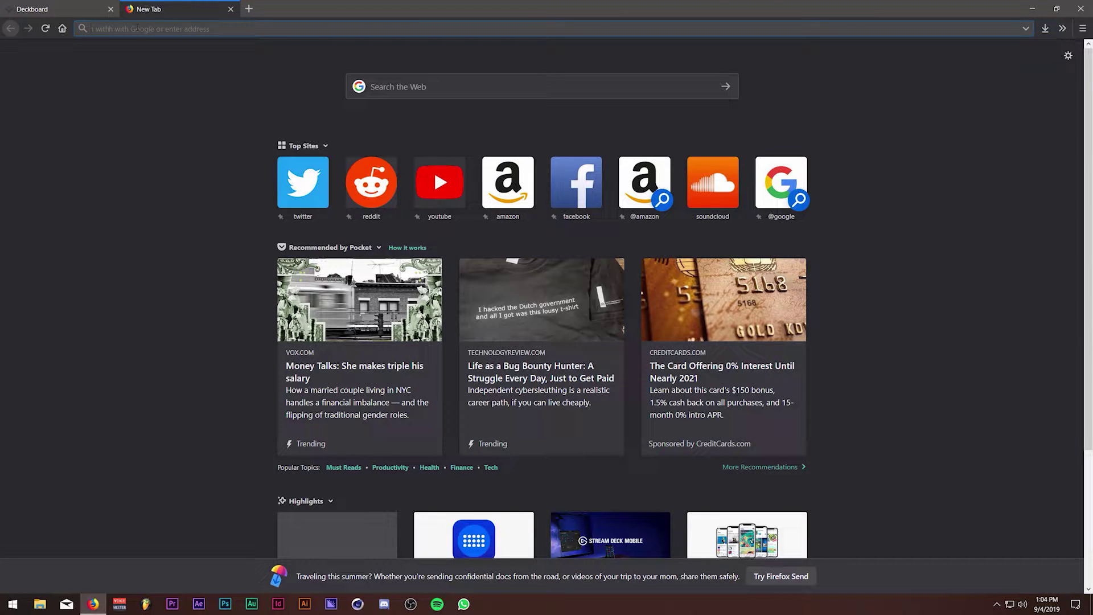
Load Elgato's Stream Deck Mobile page from the 'stream deck' address-bar suggestions.
text(str)
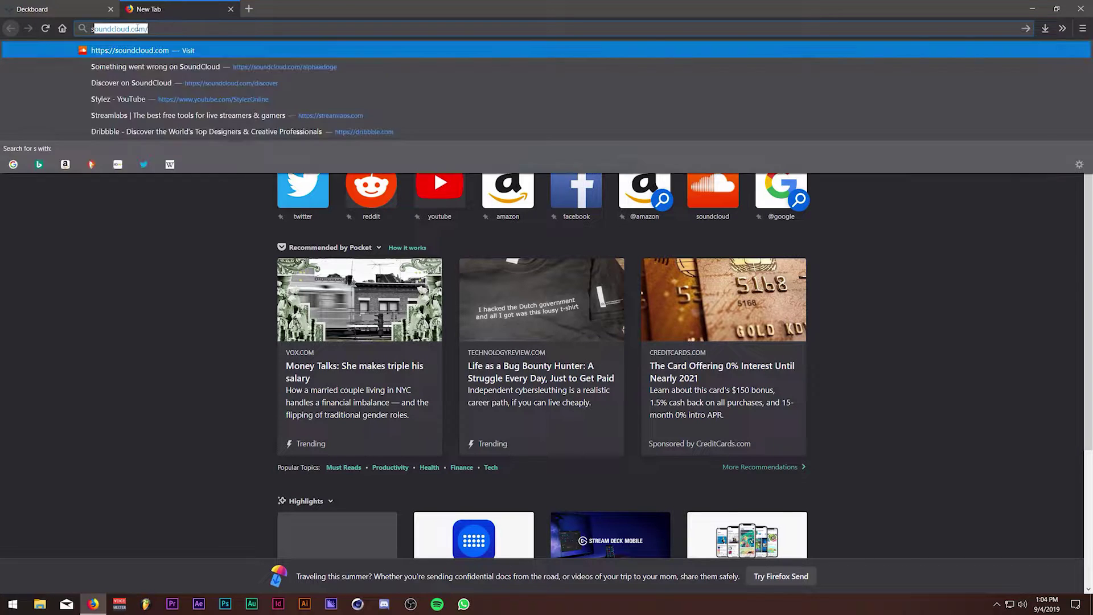
text(eam deck)
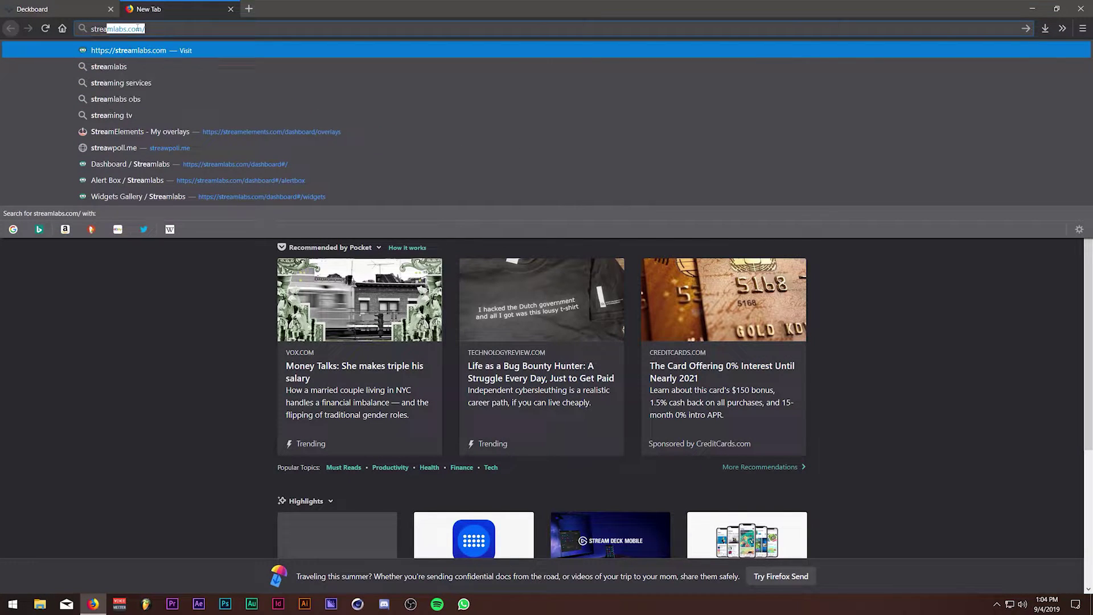
key(Down)
key(Down)
key(Down)
key(Down)
key(Down)
key(Down)
key(Down)
key(Down)
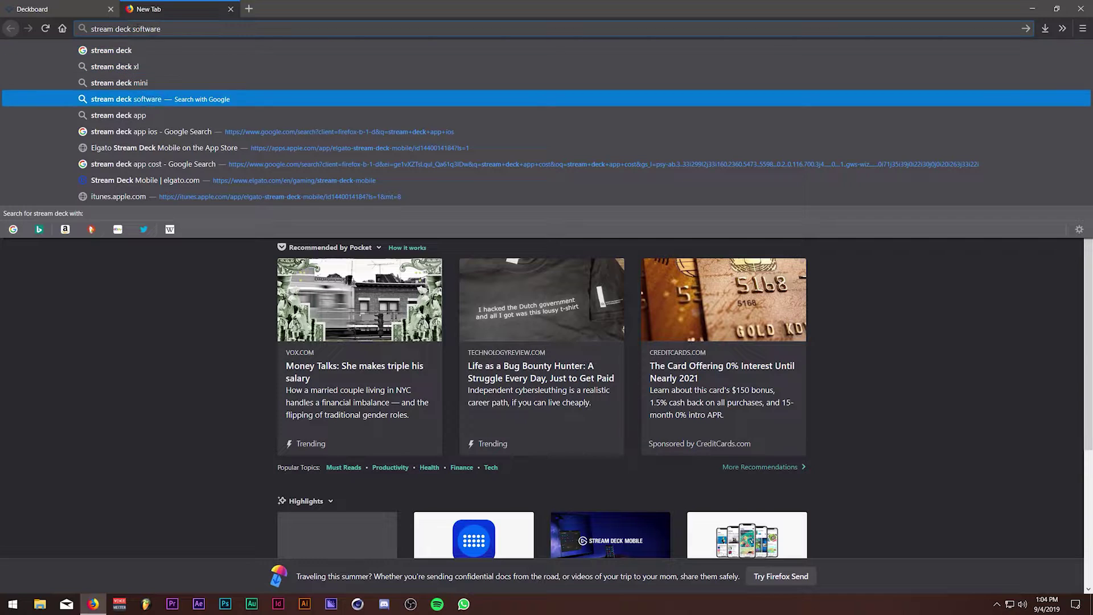
key(Return)
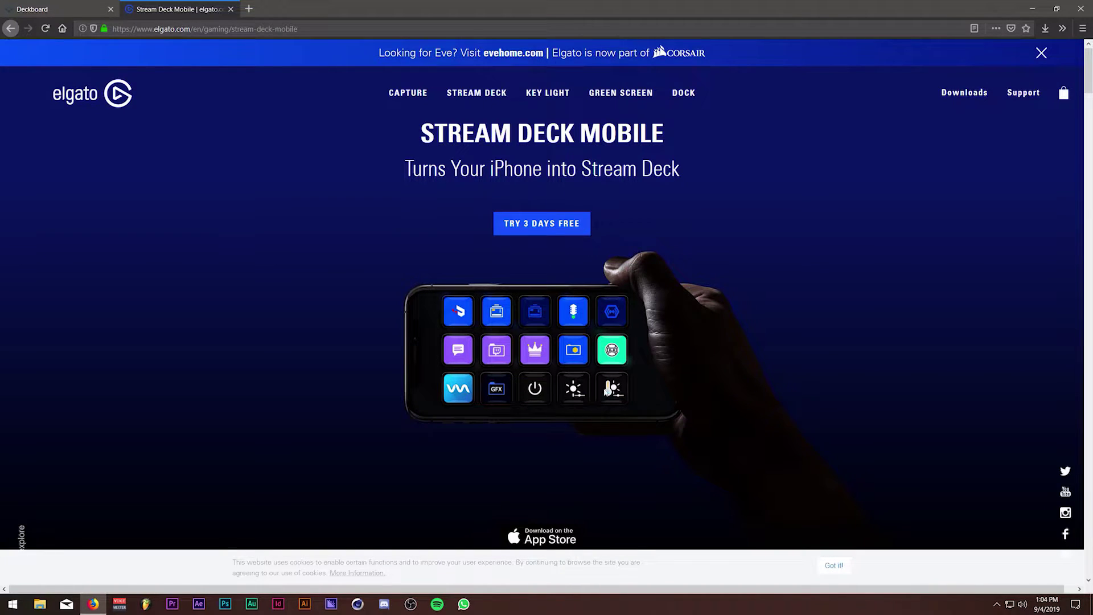
Browse the Stream Deck Mobile features, such as 15 buttons and OBS and Twitch integrations, then open another tab.
scroll(604, 391, down, 10)
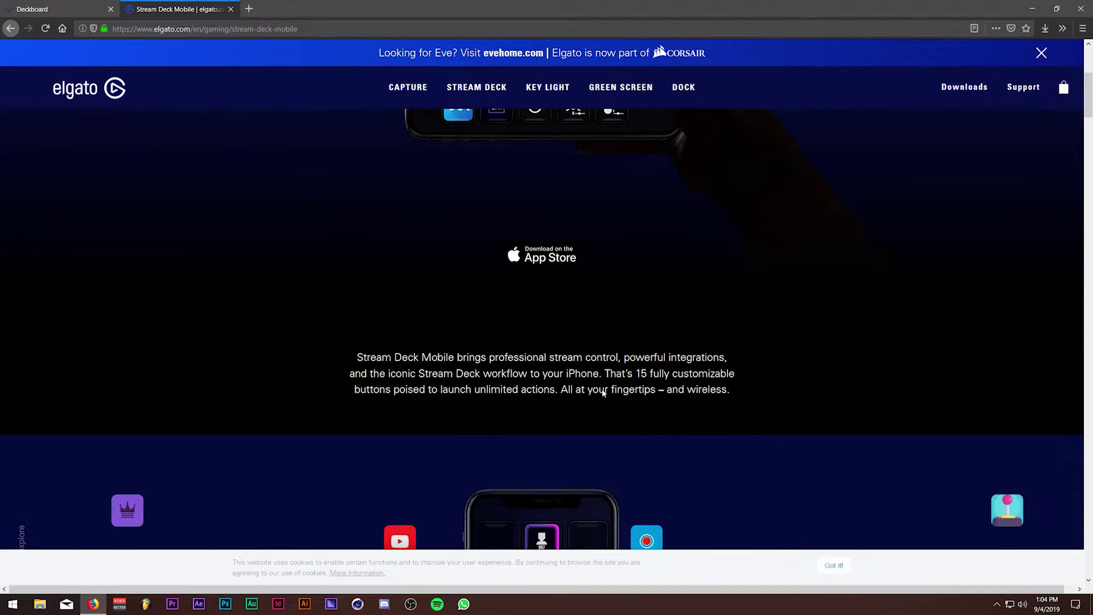
scroll(602, 387, down, 10)
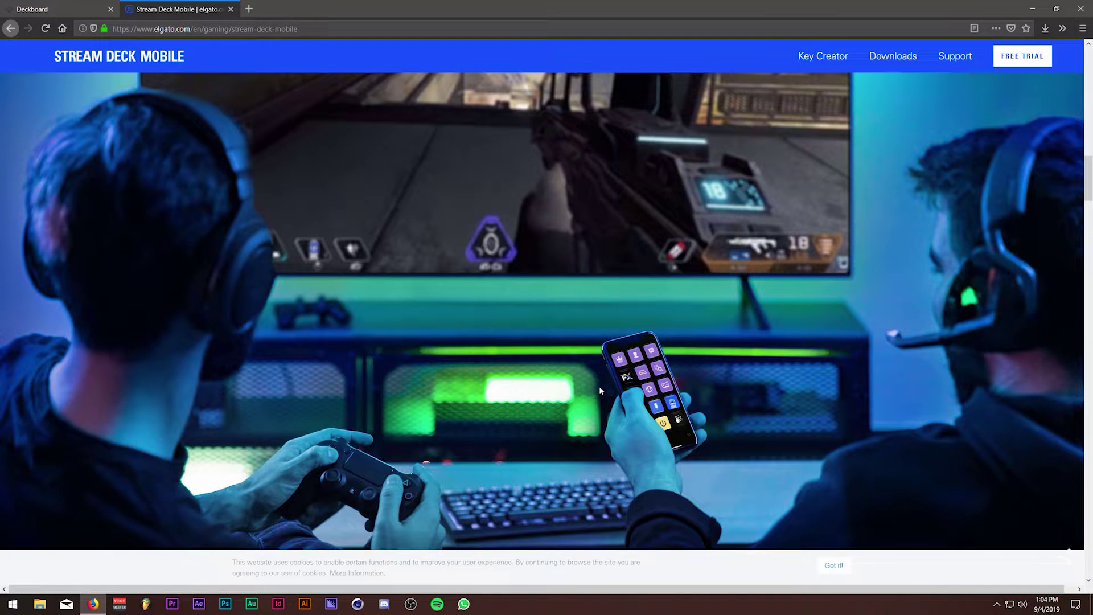
scroll(600, 387, up, 15)
scroll(565, 450, down, 4)
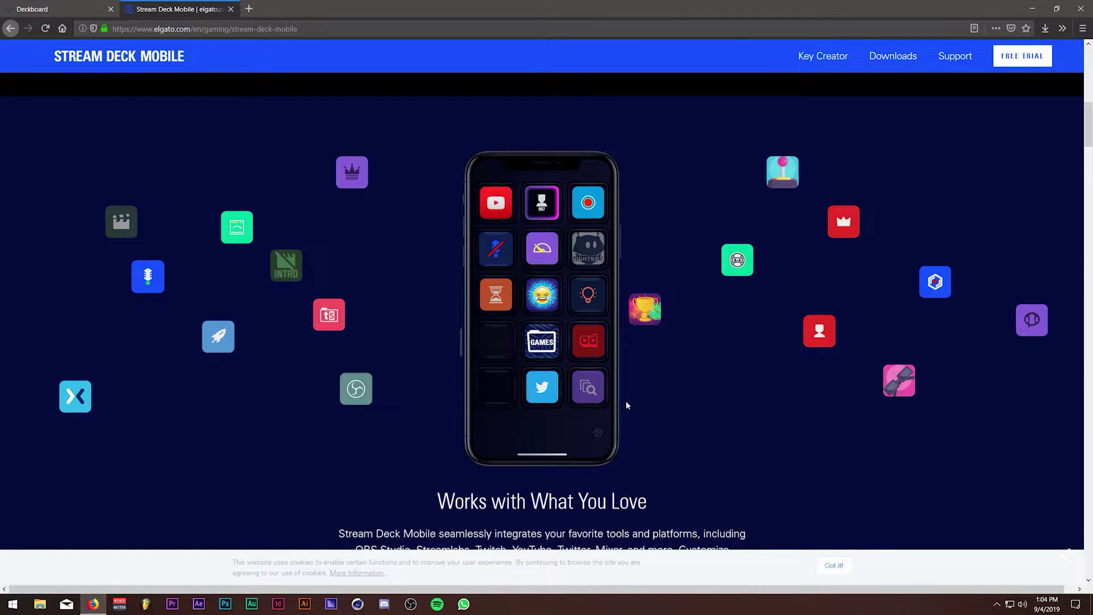
scroll(627, 405, down, 2)
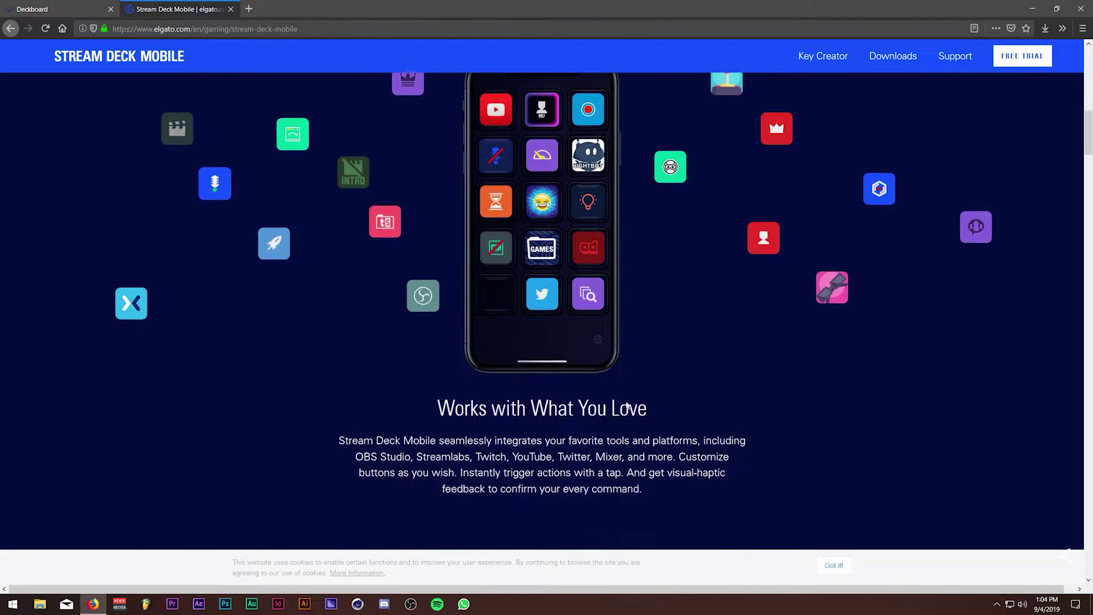
scroll(535, 239, up, 9)
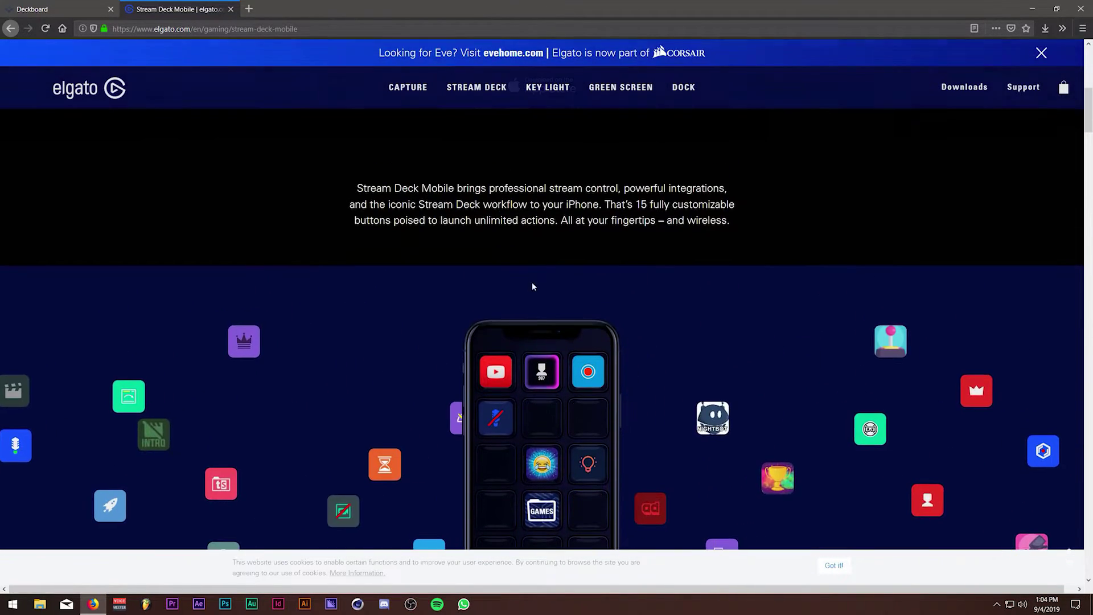
click(249, 10)
Search 'stream labs obs app' and look over the Streamlabs OBS Mobile App result.
text(stre)
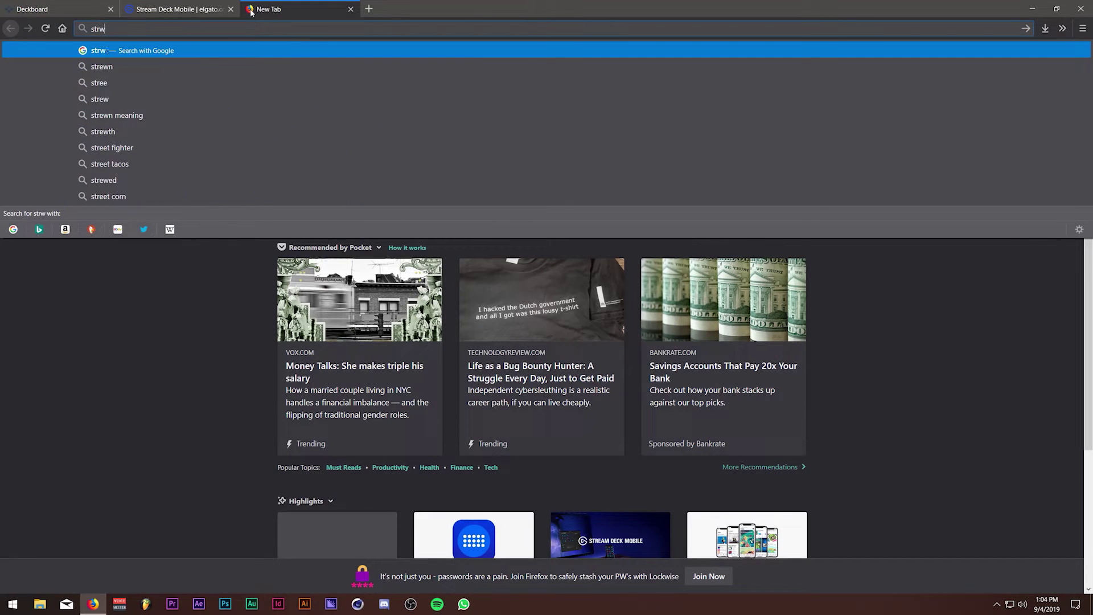
text(am labs obs app)
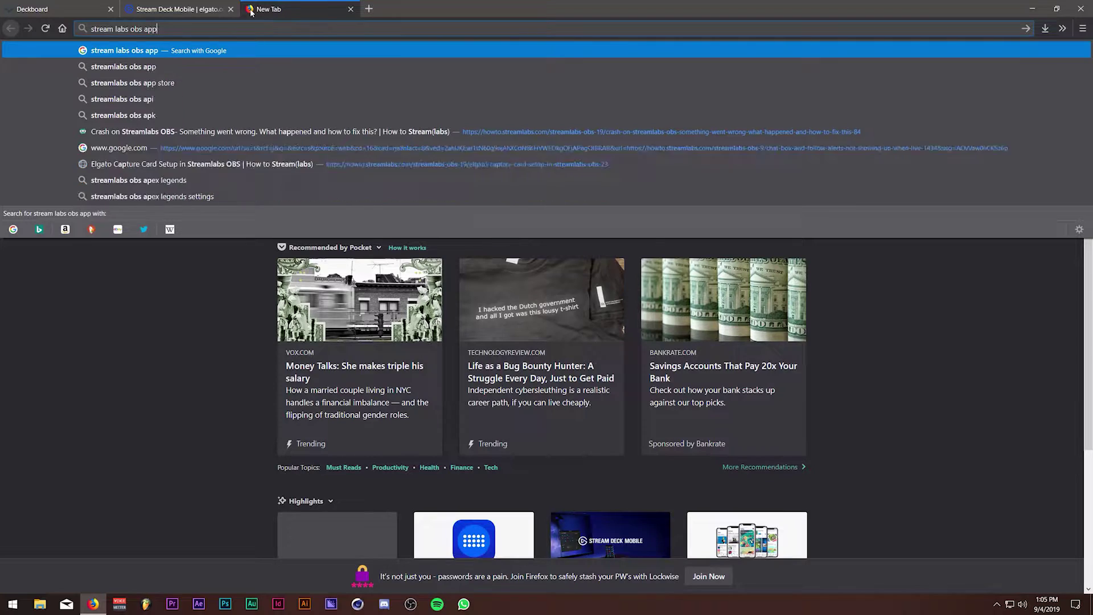
key(Return)
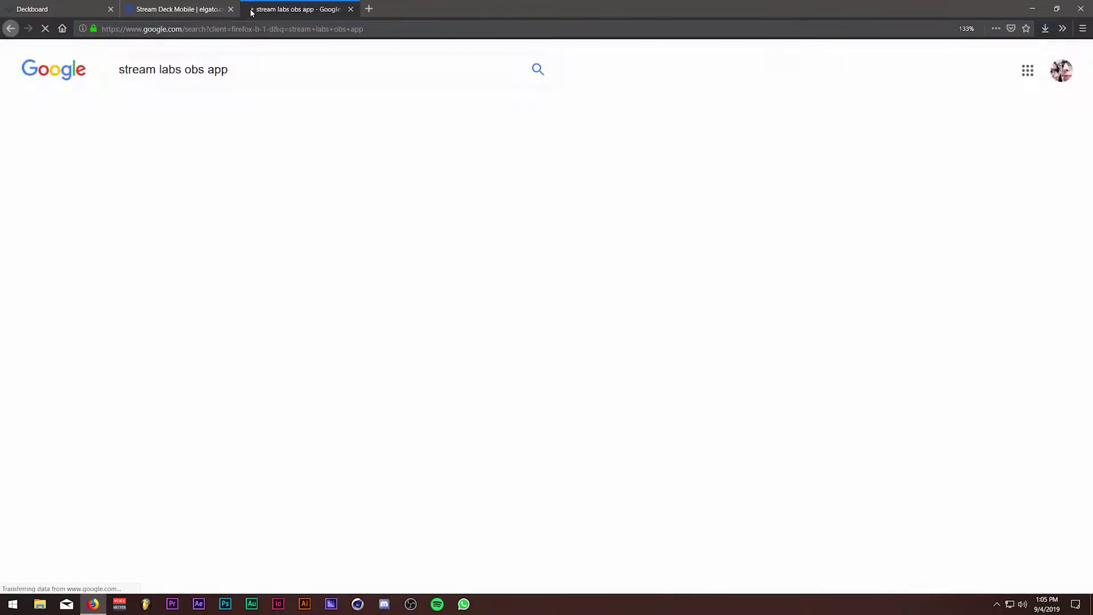
click(276, 197)
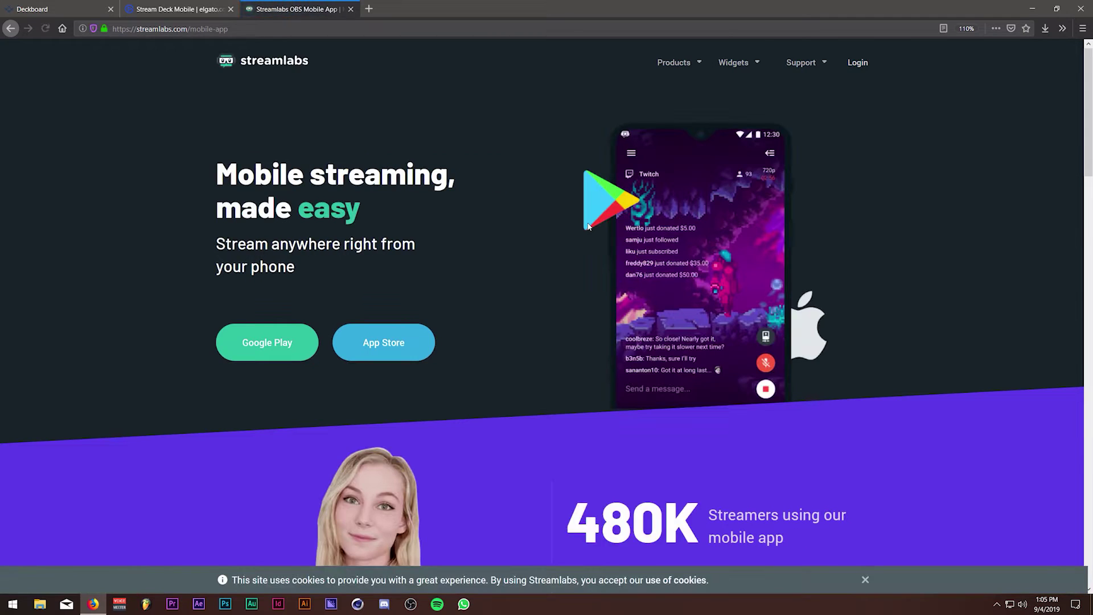
scroll(568, 325, down, 5)
scroll(568, 323, down, 13)
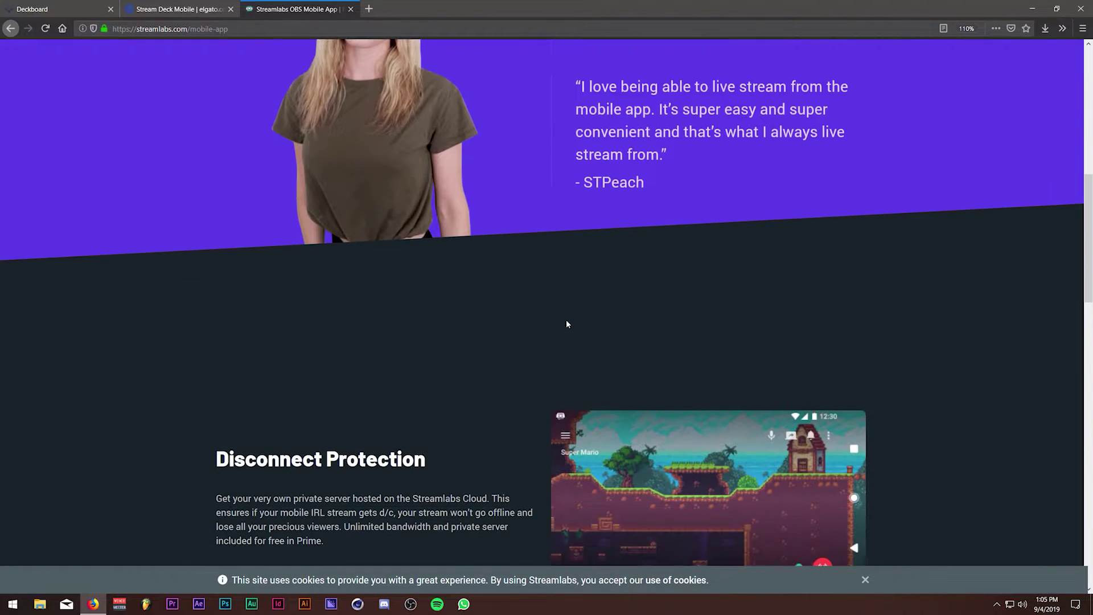
scroll(898, 339, down, 8)
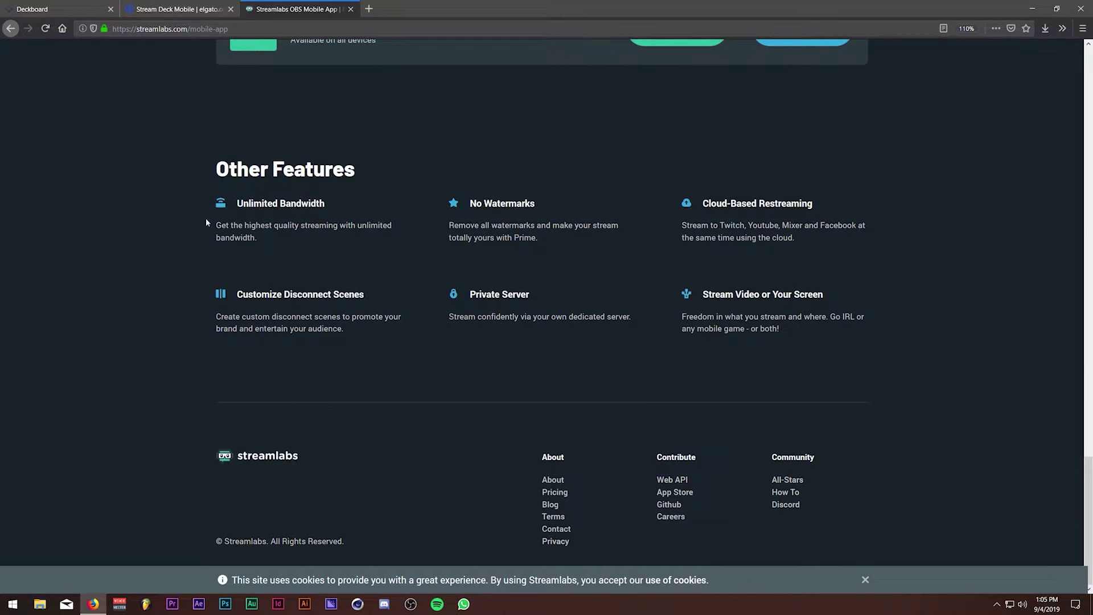
scroll(405, 422, up, 8)
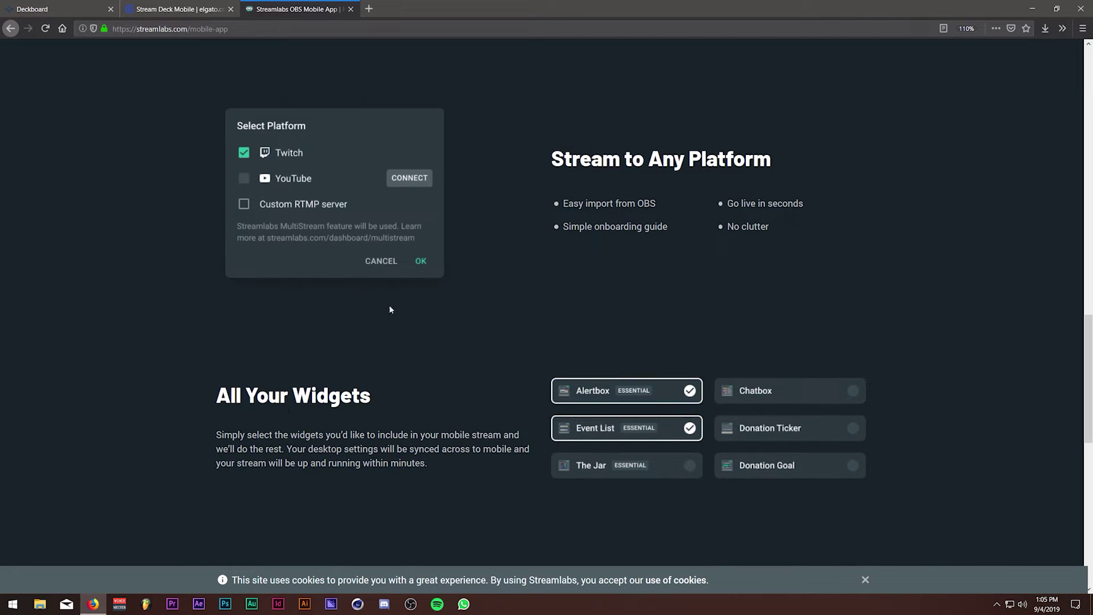
Refine the search with 'ios' and open the Streamlabs: Stream Live App Store listing.
click(10, 29)
click(248, 79)
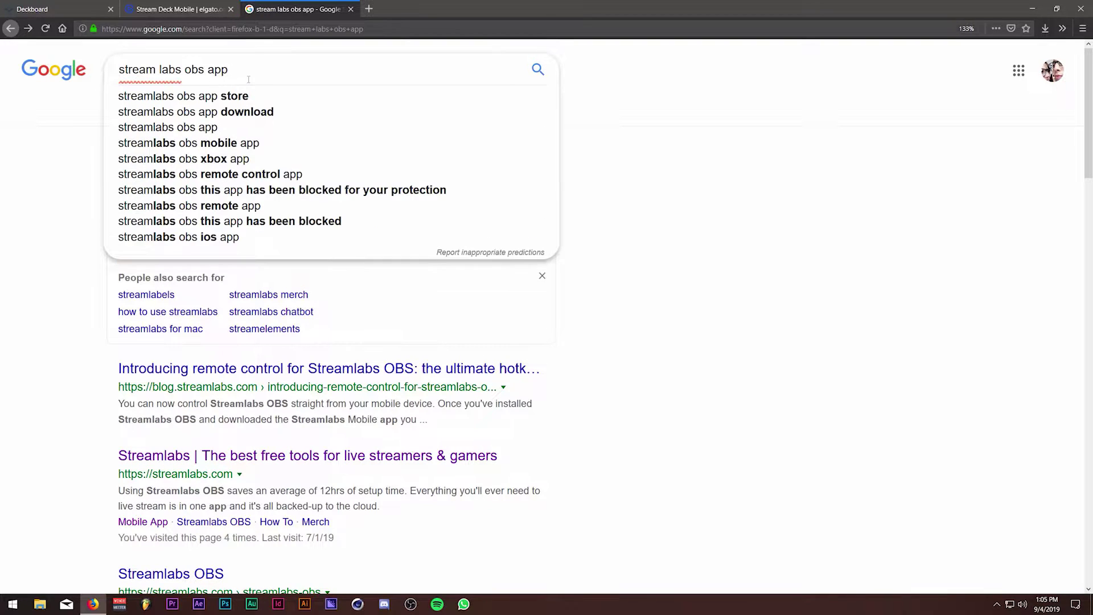
text(ios)
key(Return)
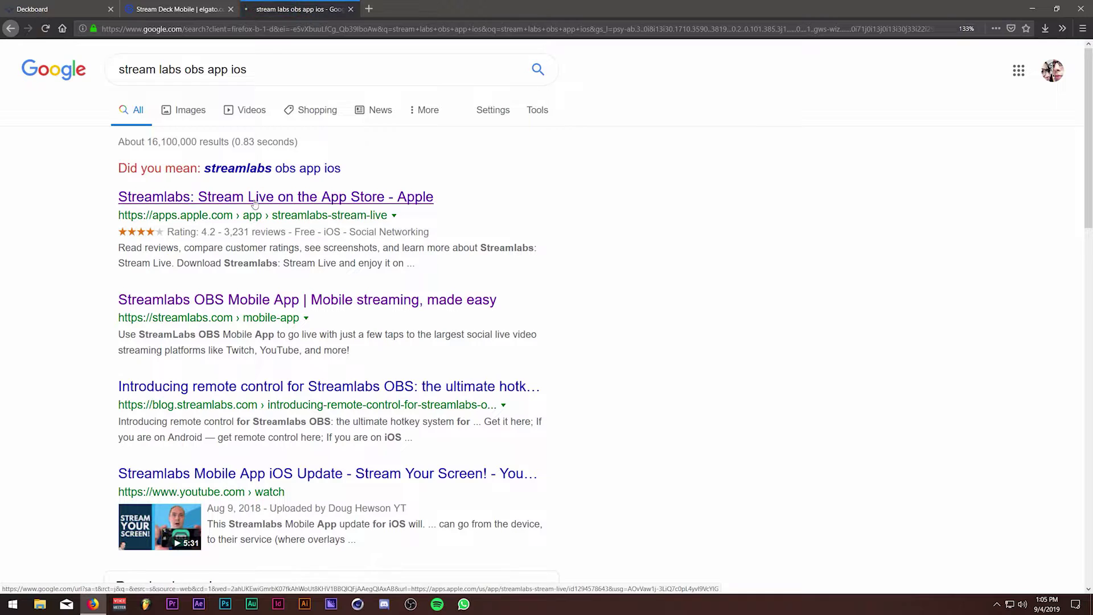
click(272, 208)
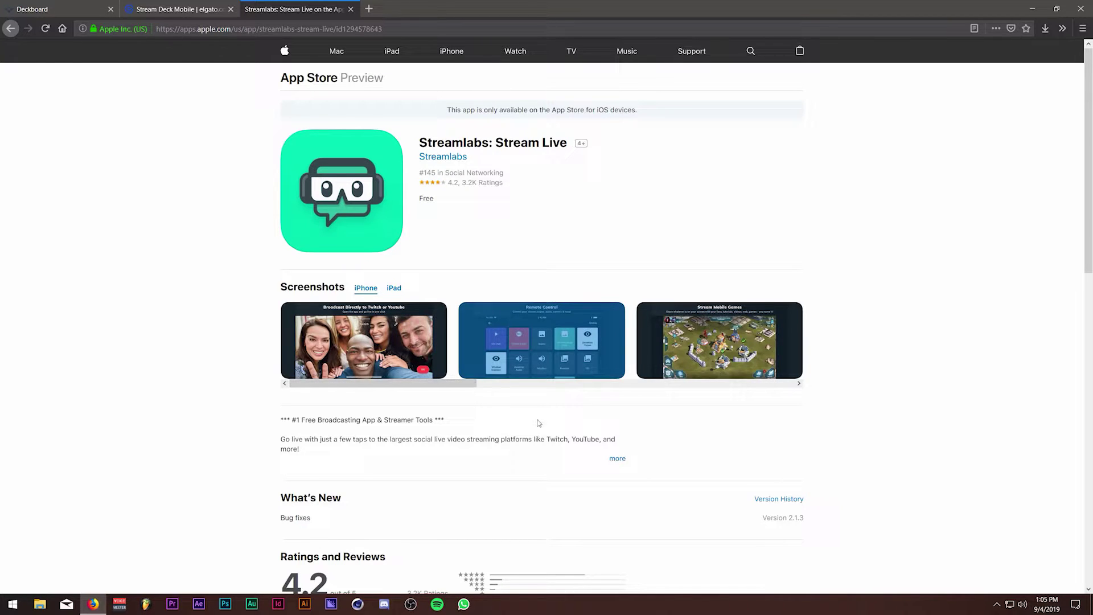
Browse the App Store listing's screenshots and details, ending back at the top.
scroll(442, 376, right, 3)
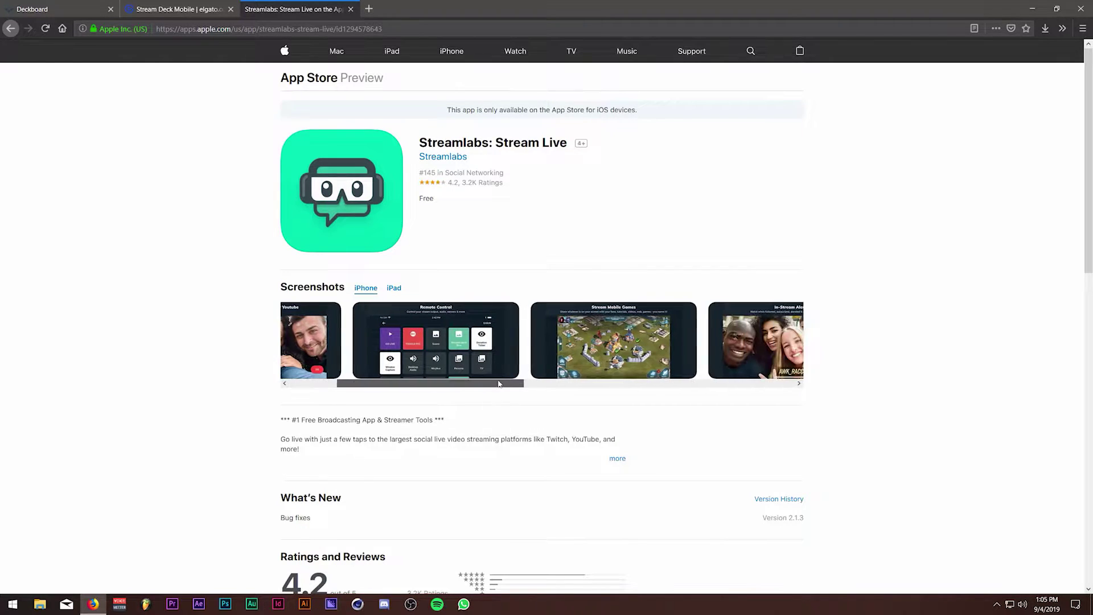
scroll(500, 377, up, 4)
scroll(501, 381, down, 3)
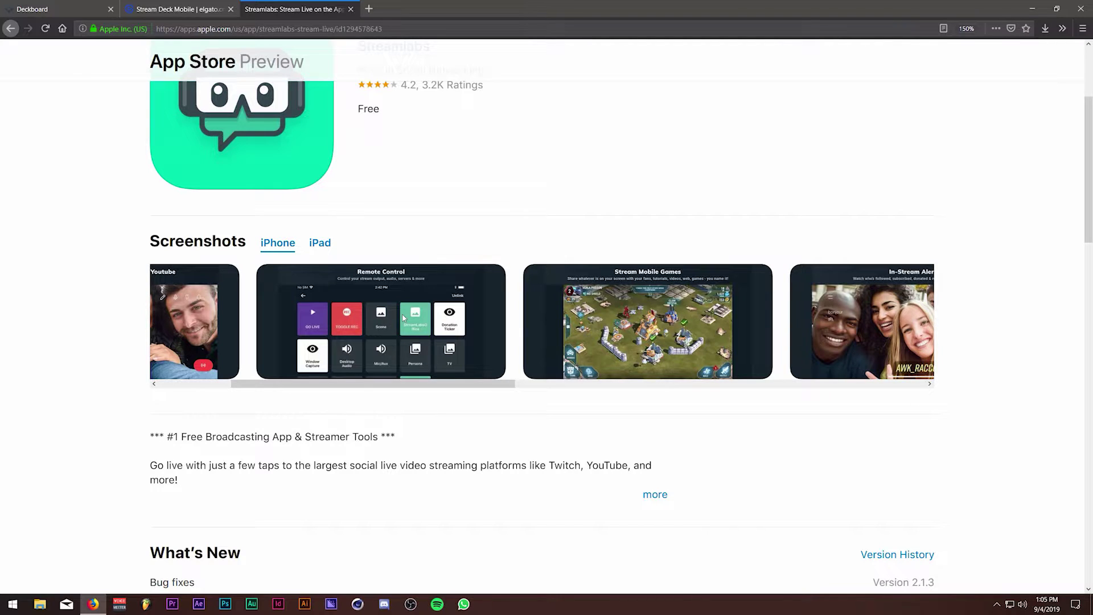
drag(371, 384, 300, 383)
scroll(300, 349, down, 1)
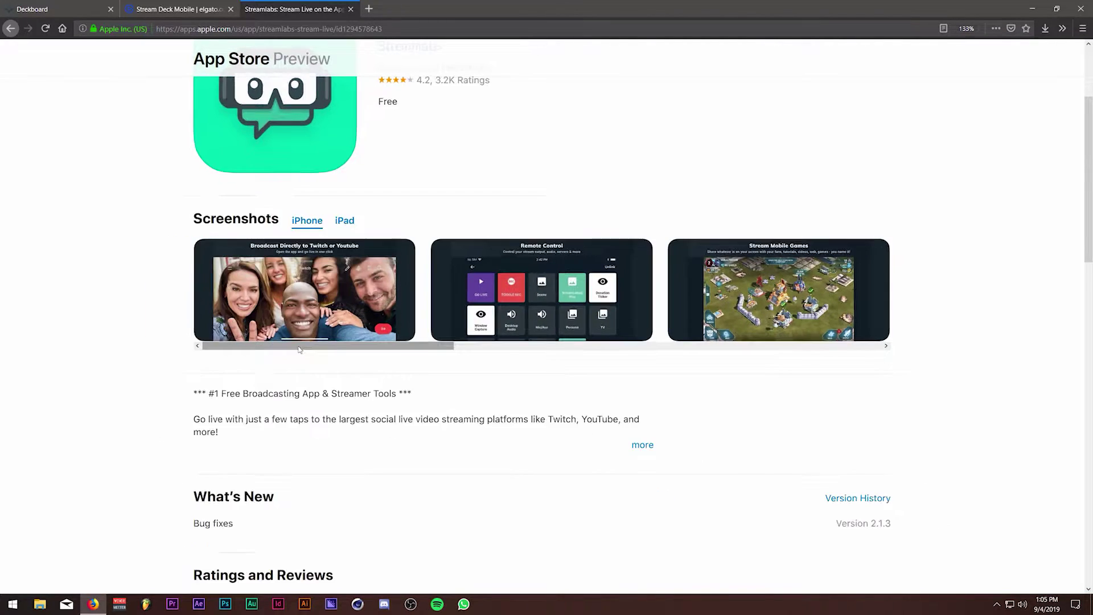
scroll(300, 349, down, 2)
scroll(848, 133, down, 1)
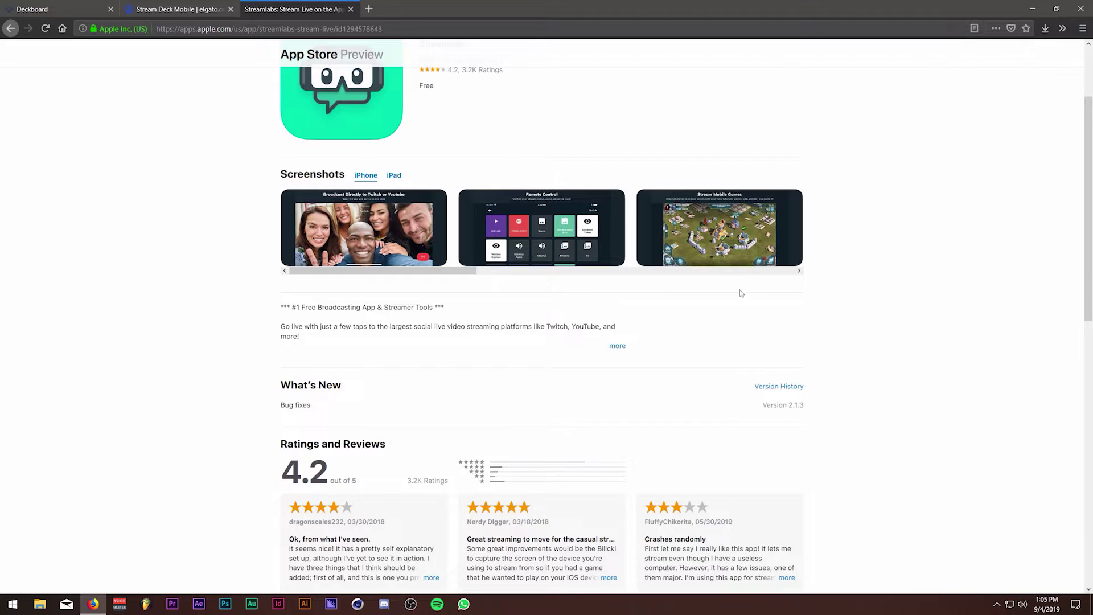
scroll(743, 284, up, 2)
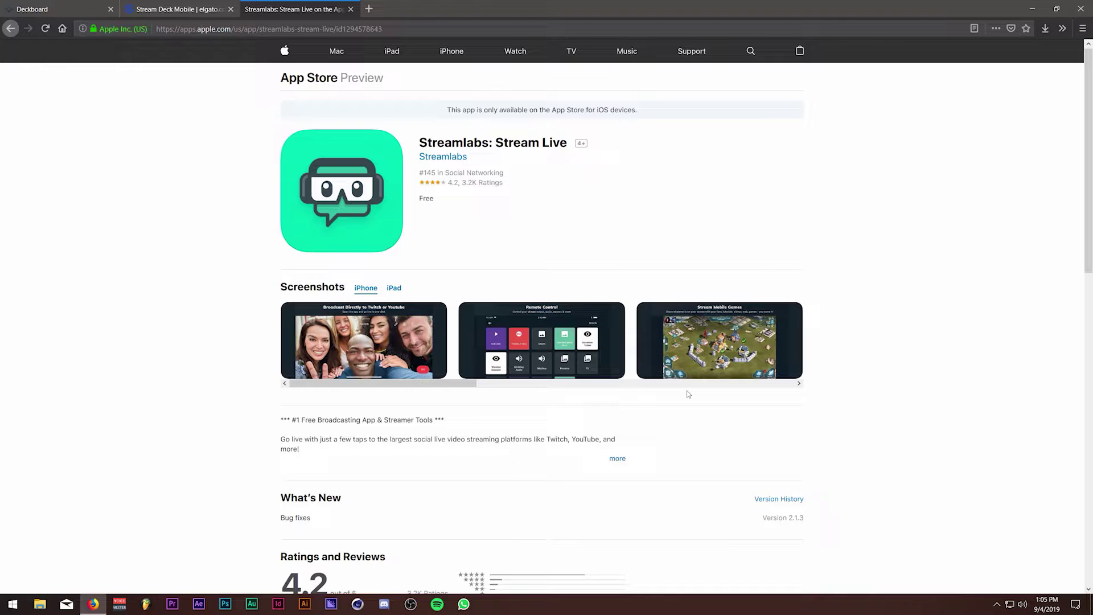
Open Deckboard's Google Play badge link in a new tab and switch to it.
click(64, 5)
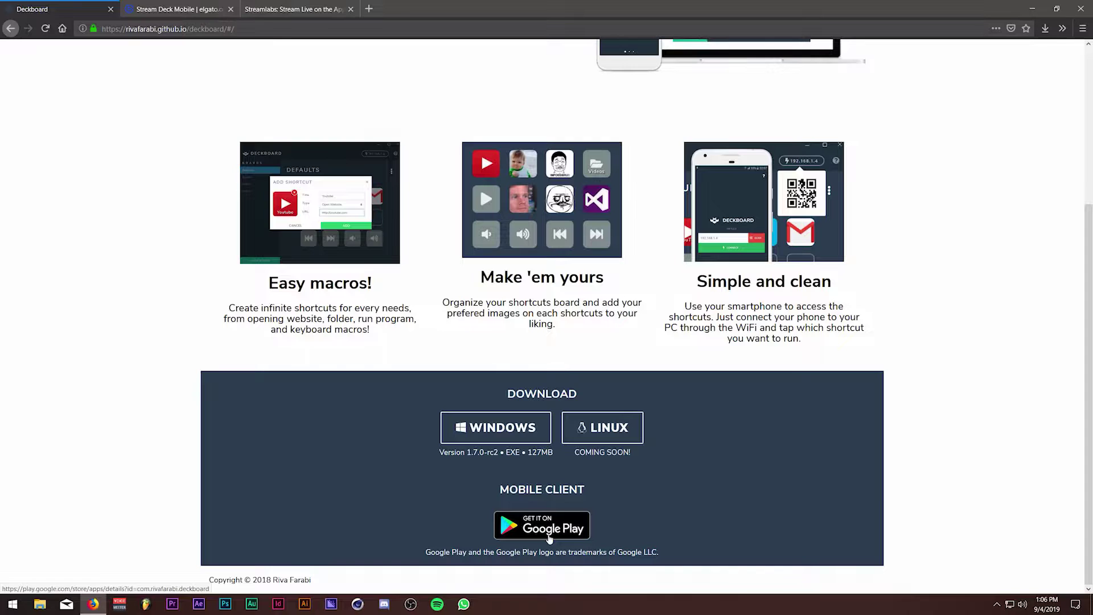
right_click(549, 538)
click(618, 341)
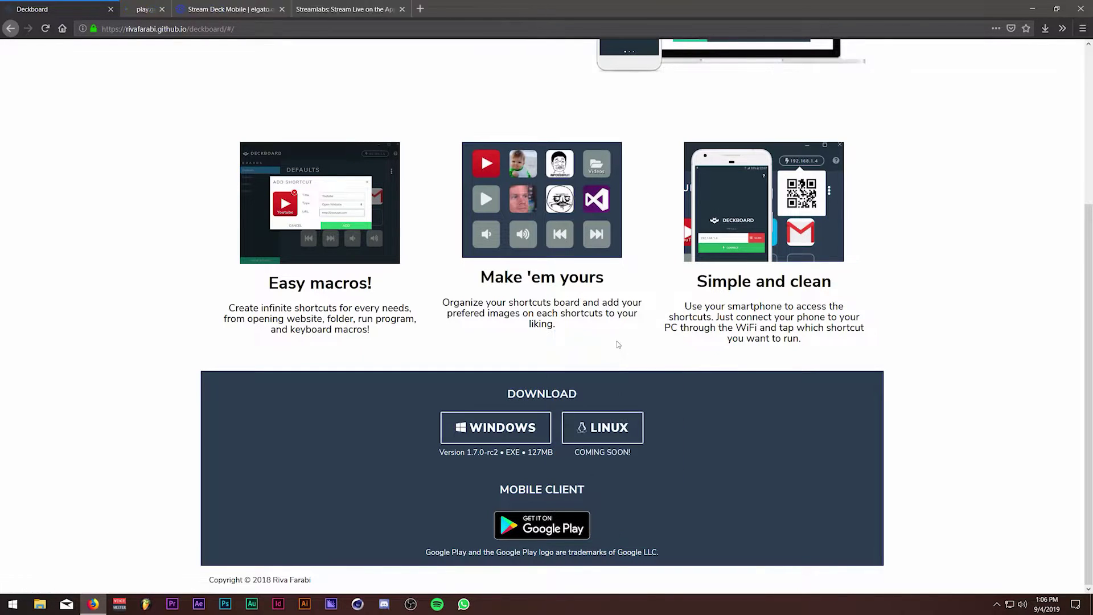
click(173, 9)
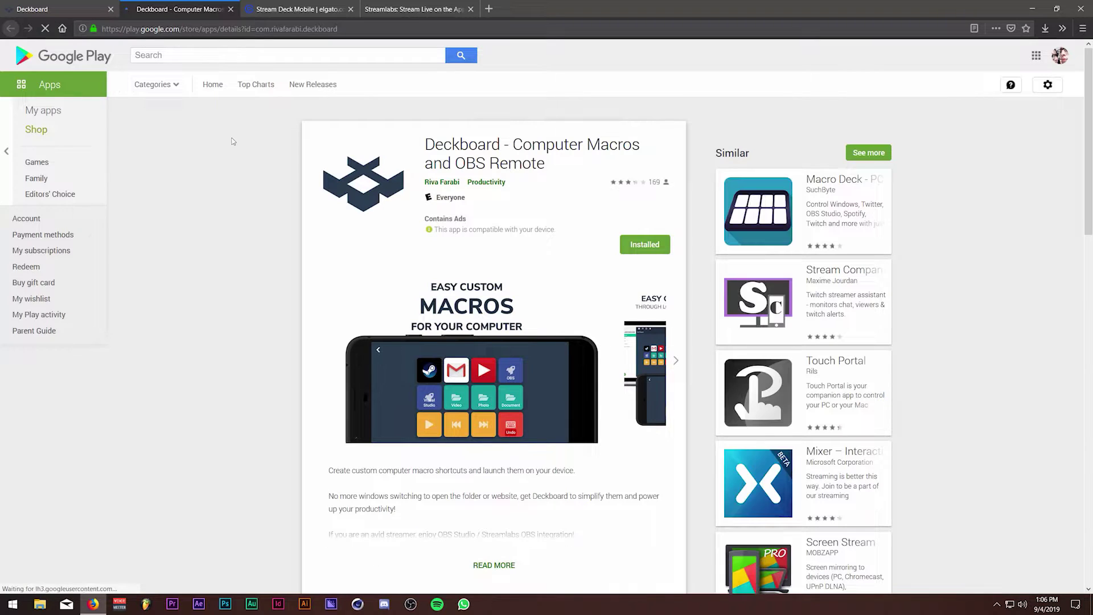
View the Google Play screenshots enlarged, including Easy Connect and Easy Macro Creation.
click(450, 382)
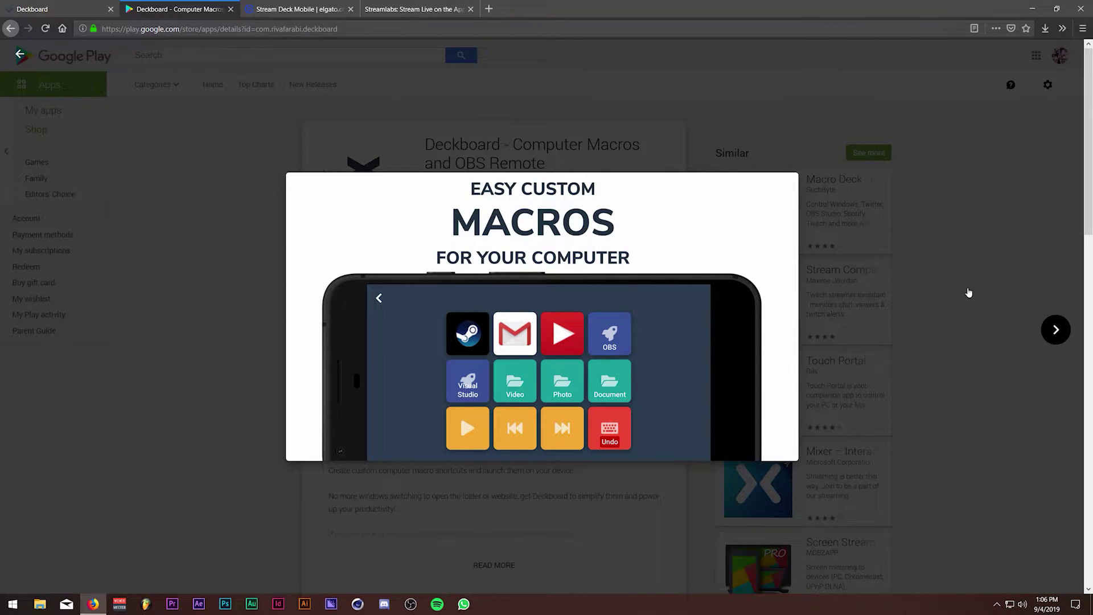
click(1053, 330)
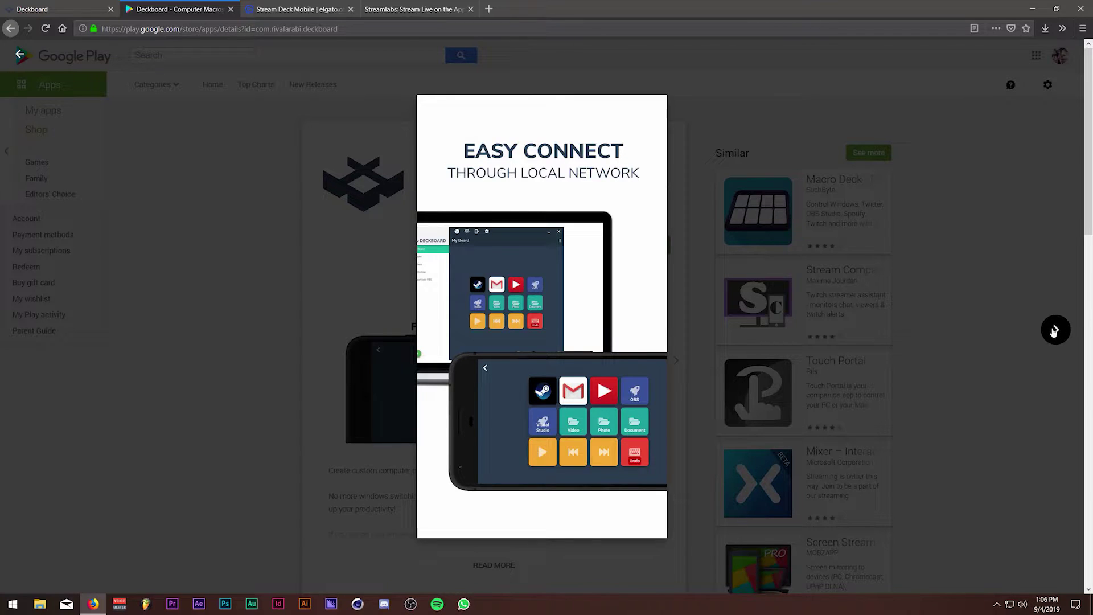
click(1053, 331)
click(1053, 330)
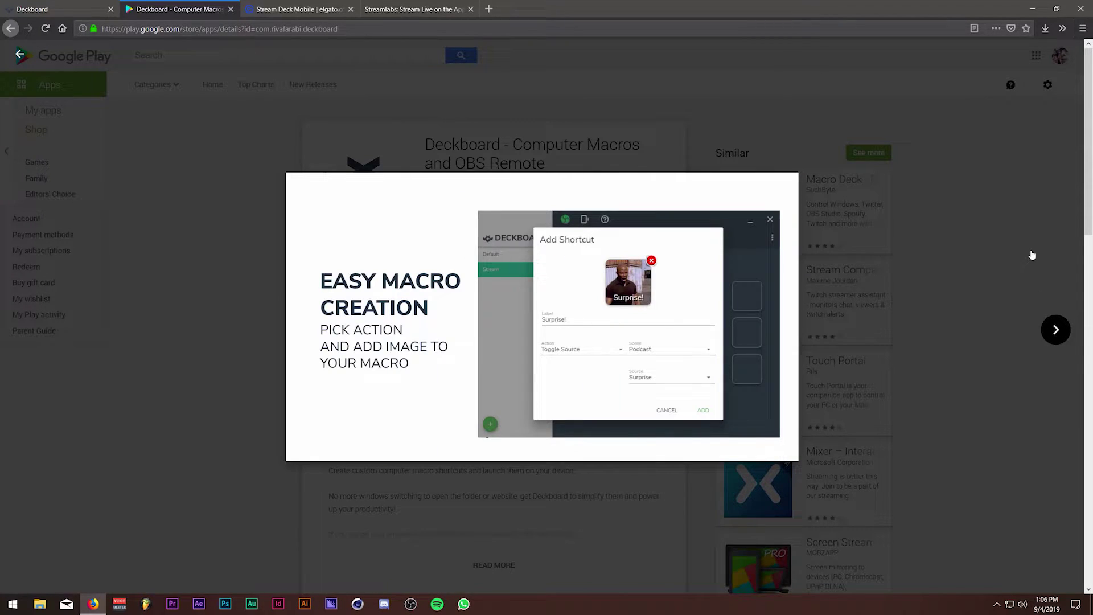
click(1032, 254)
click(287, 279)
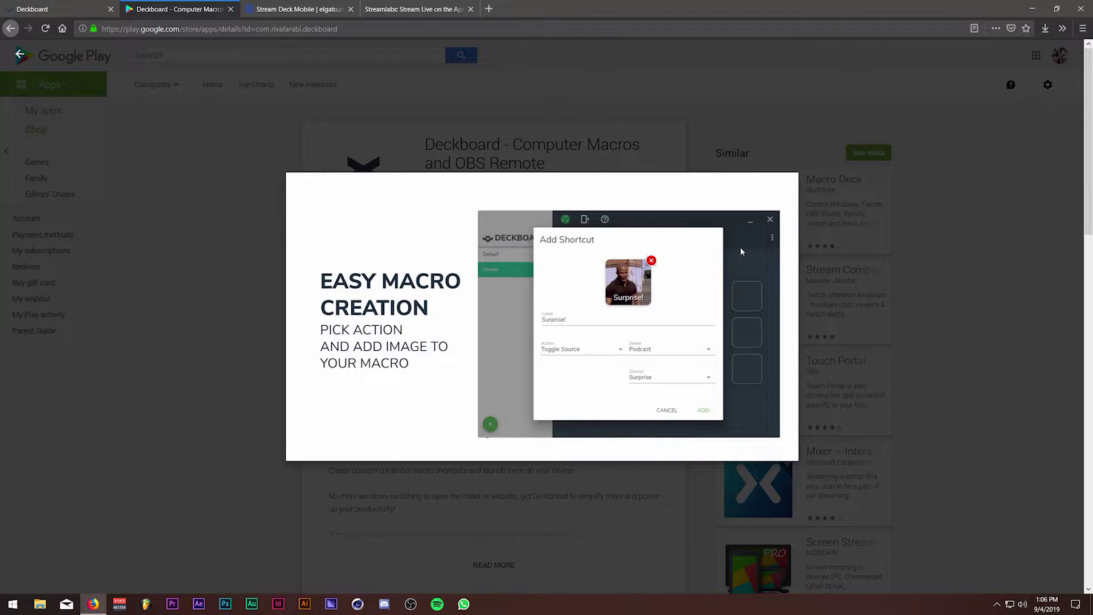
click(947, 240)
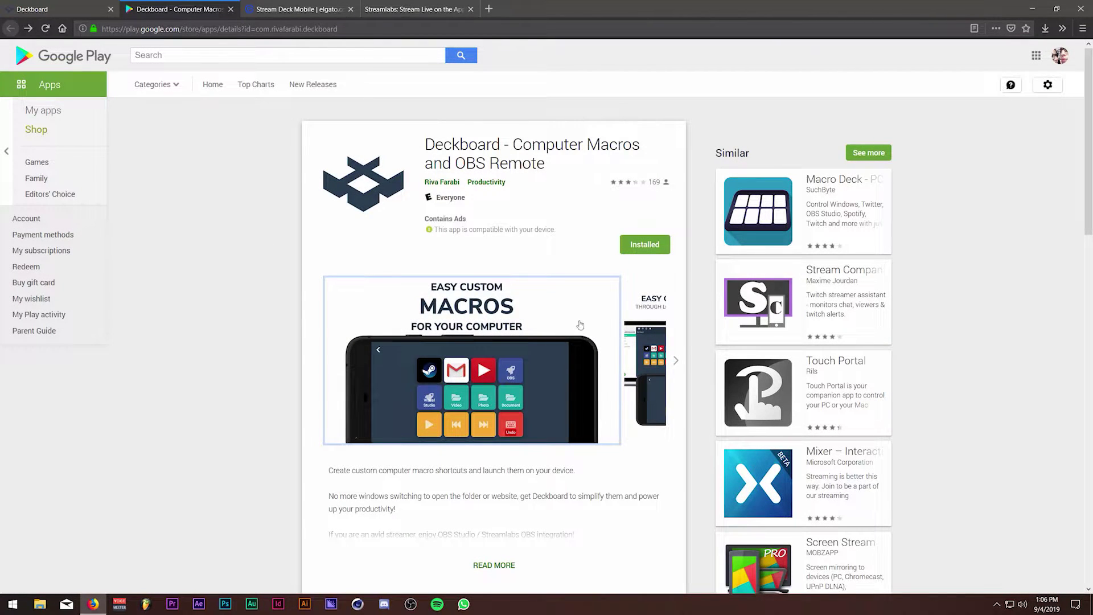
Scroll the Google Play listing, then return to the Deckboard download page.
scroll(566, 316, down, 5)
scroll(547, 300, up, 4)
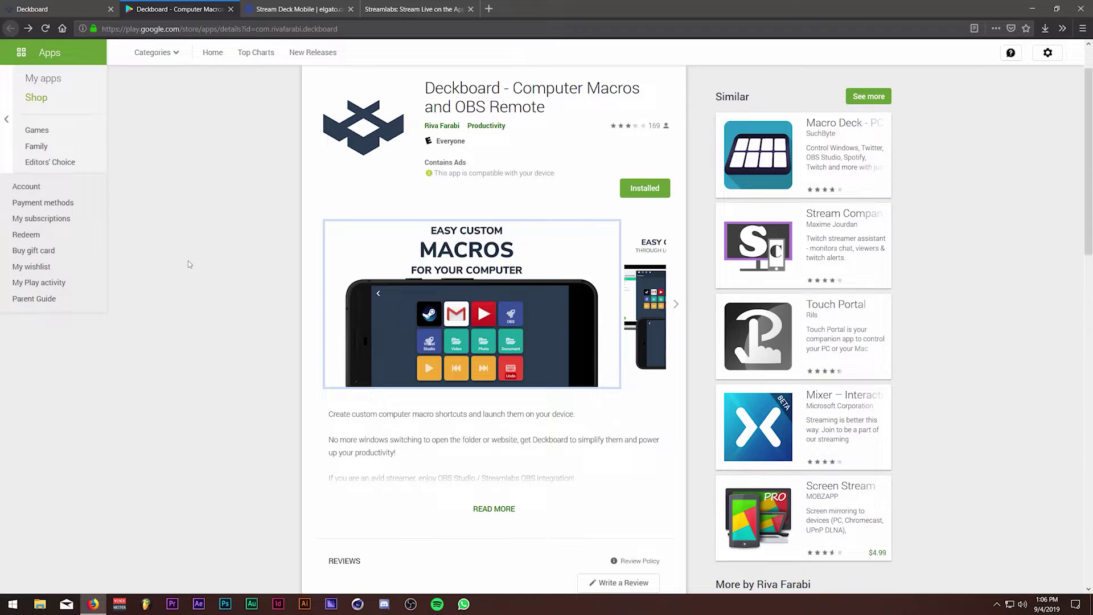
scroll(239, 366, up, 1)
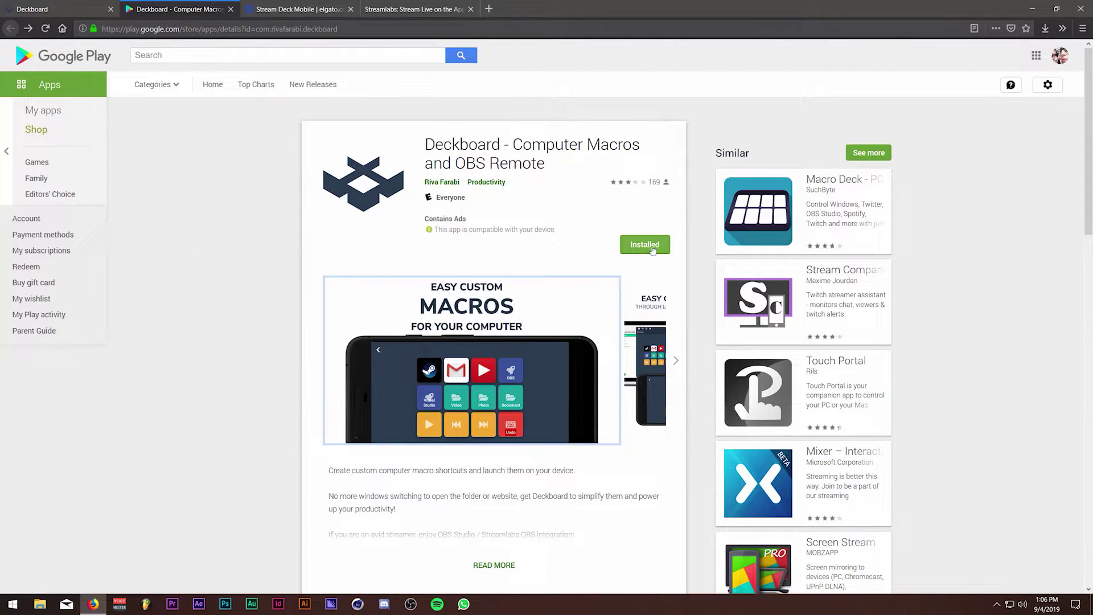
click(44, 4)
Save Deckboard-Setup-1.7.0-rc2.exe from the WINDOWS button and launch it from the downloads panel.
scroll(366, 456, up, 3)
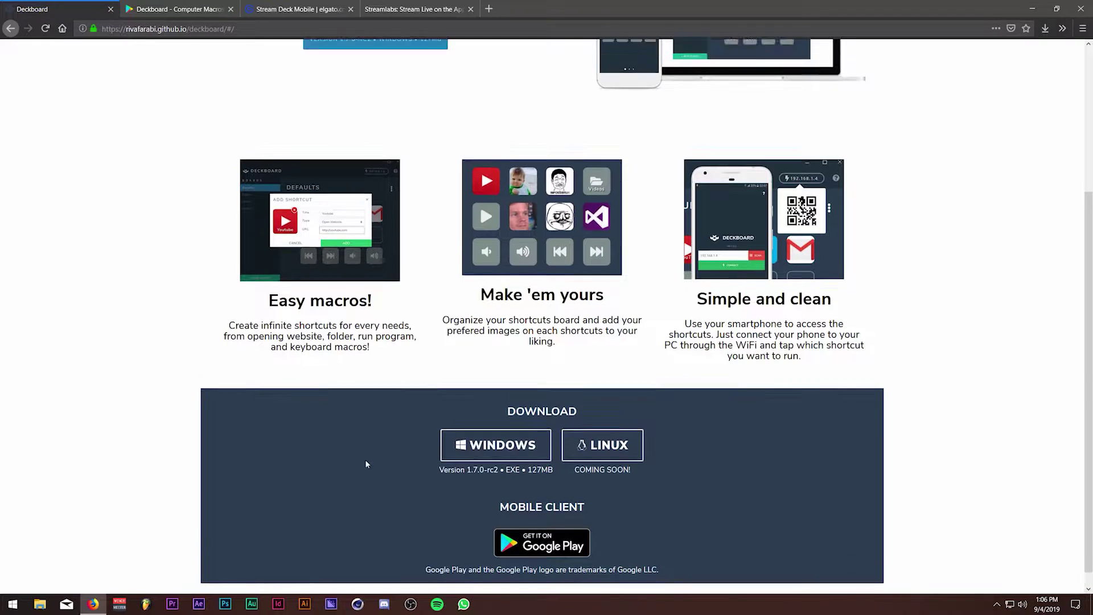
scroll(366, 456, down, 1)
scroll(512, 483, down, 1)
click(512, 483)
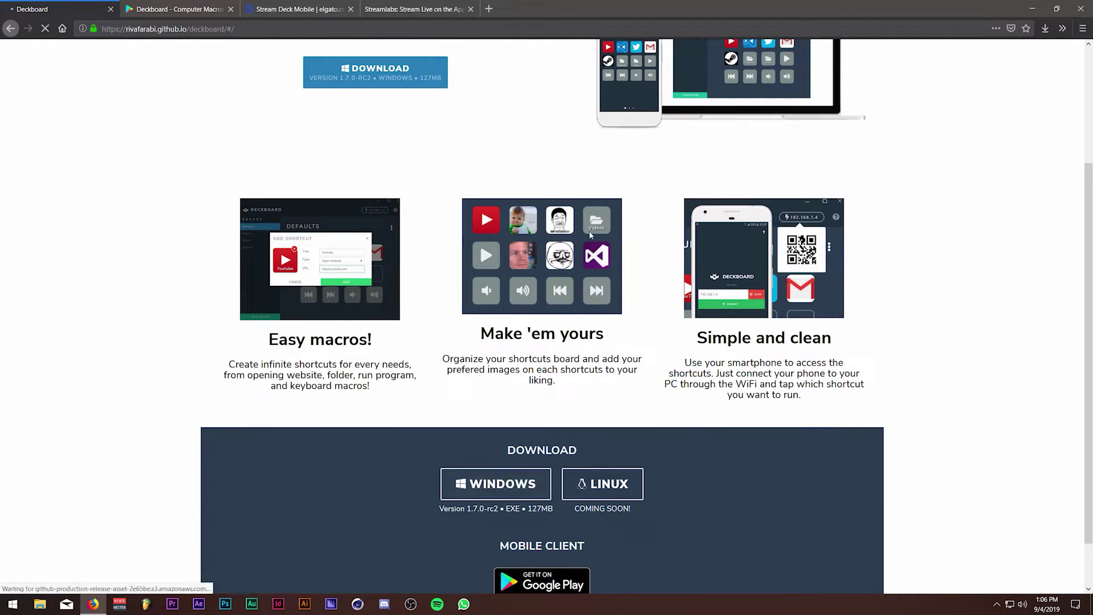
click(470, 278)
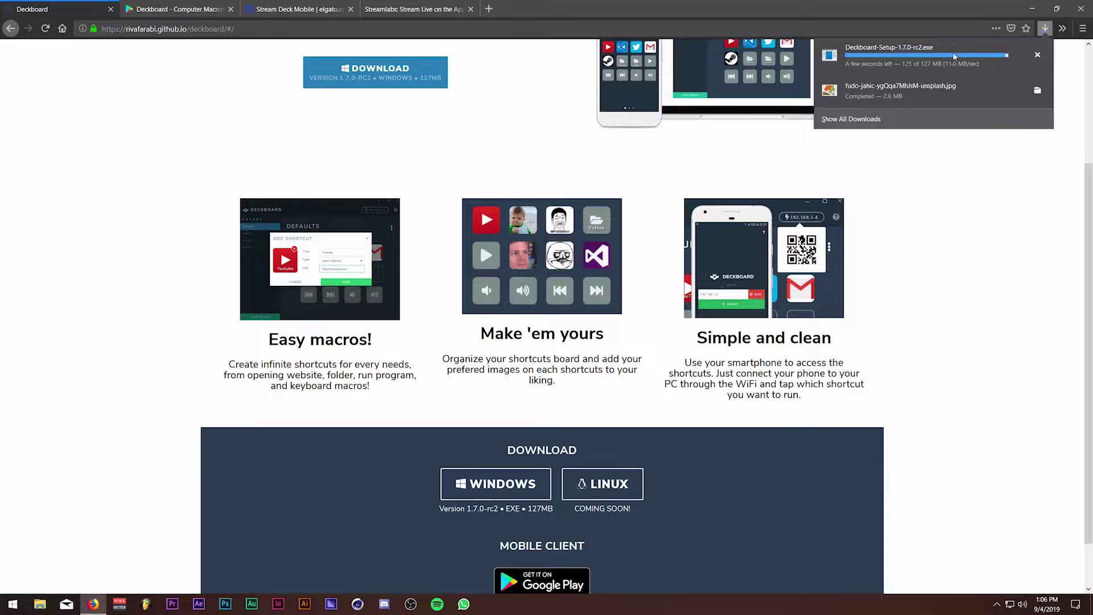
click(957, 51)
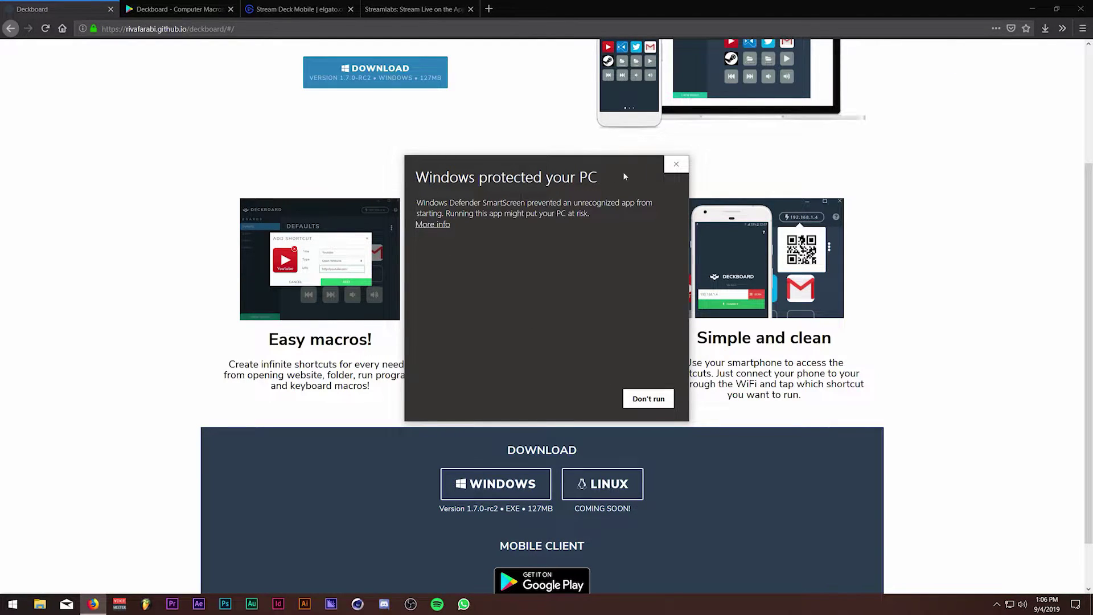
Bypass SmartScreen, install Deckboard for all users into C:\Program Files\Deckboard, and launch it.
click(438, 224)
click(582, 400)
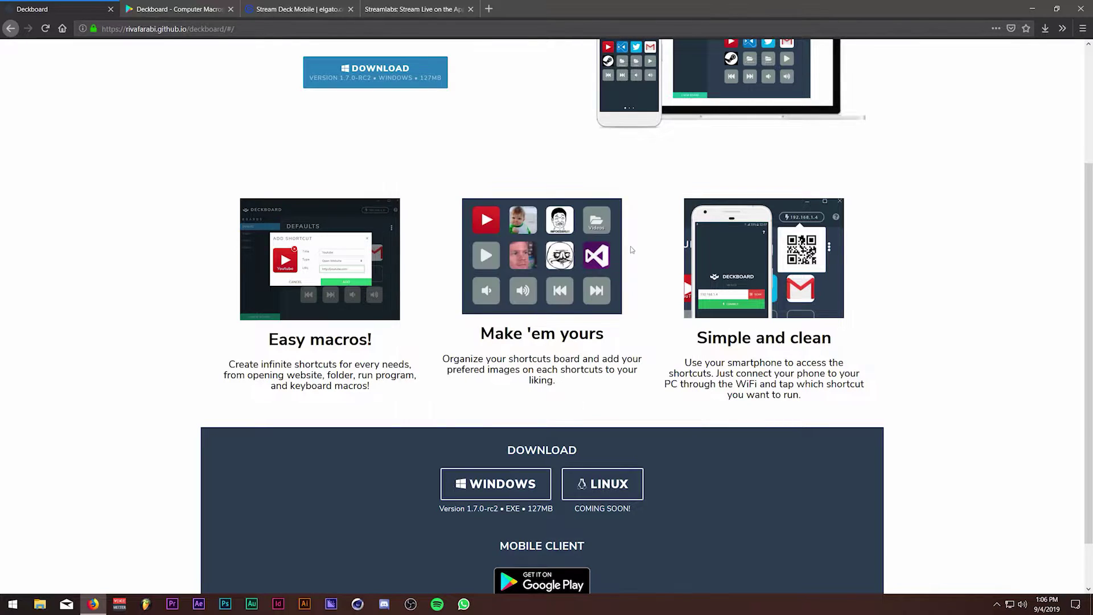
click(1032, 9)
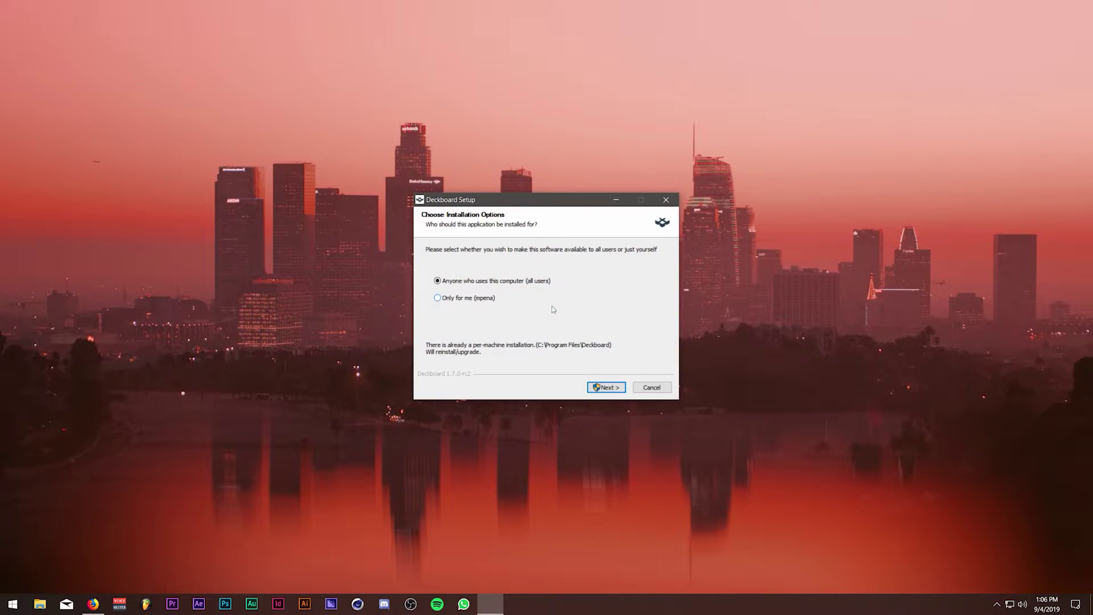
click(606, 387)
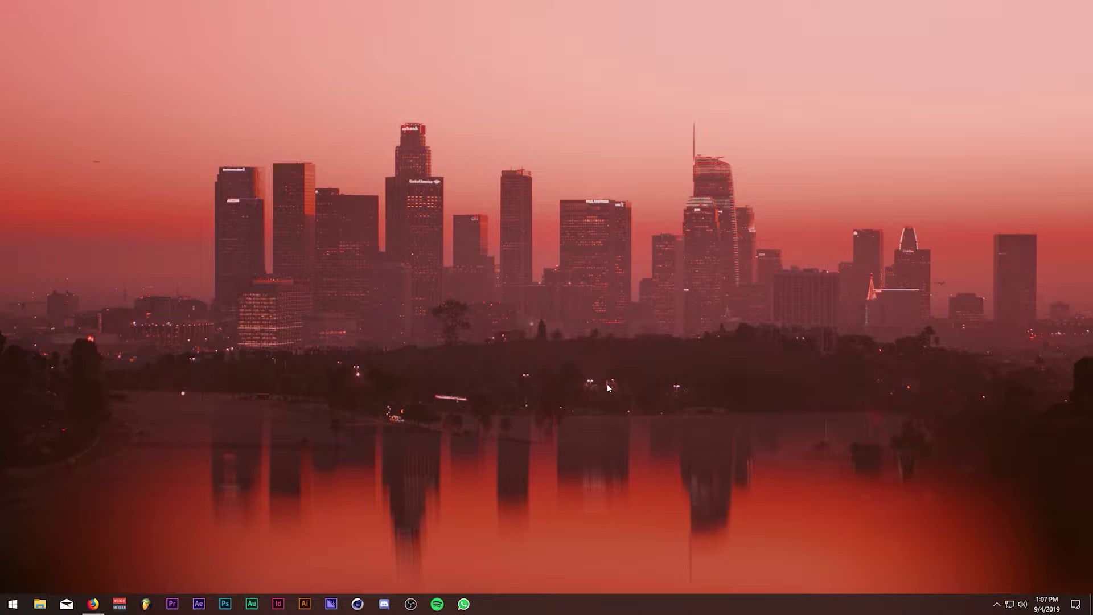
click(475, 366)
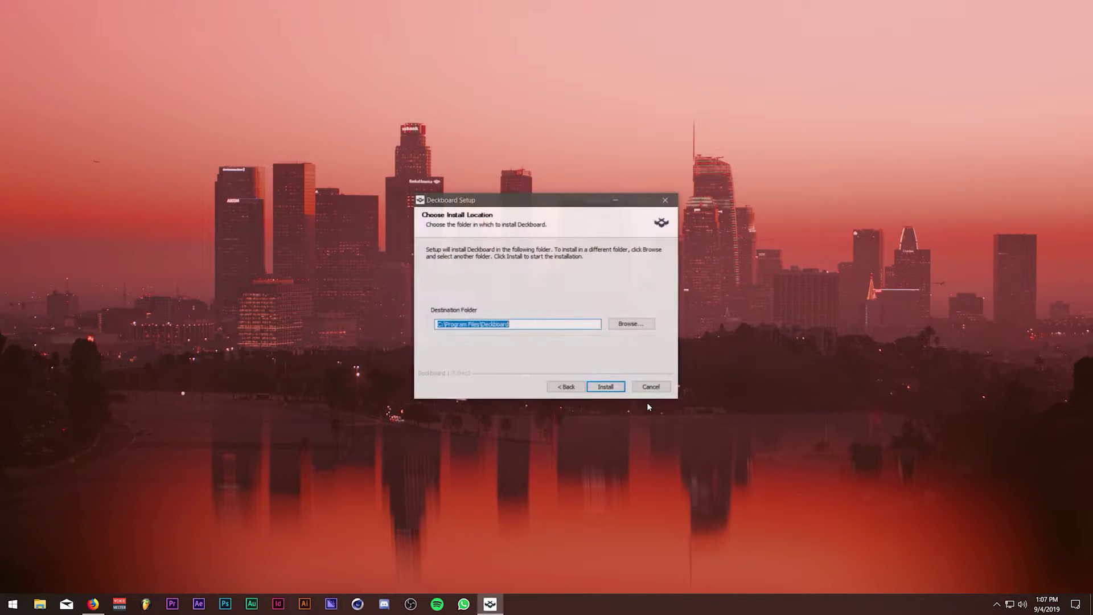
click(604, 385)
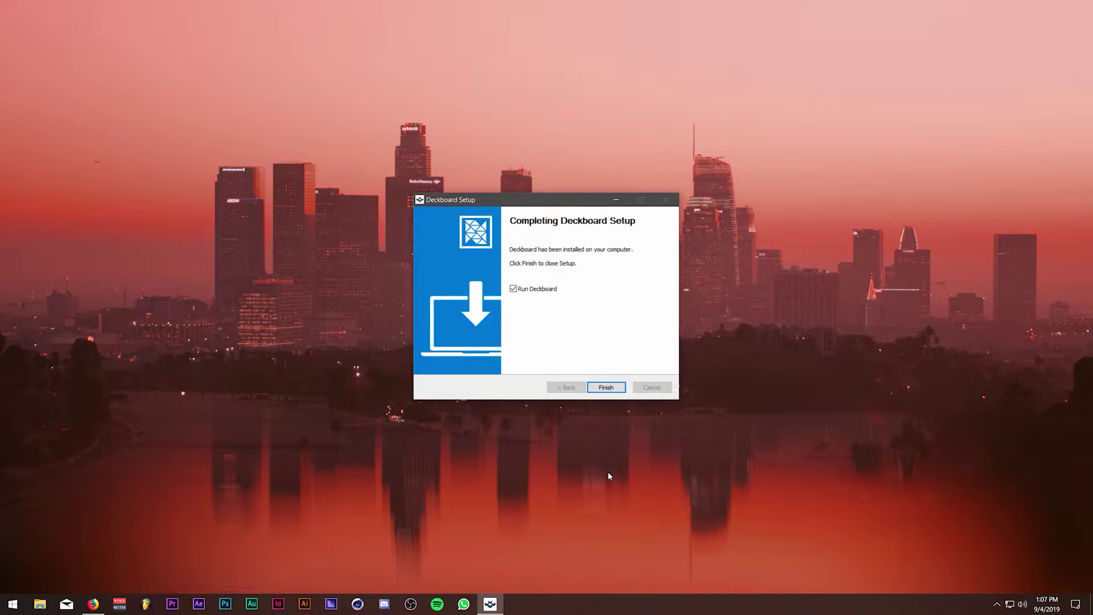
click(616, 392)
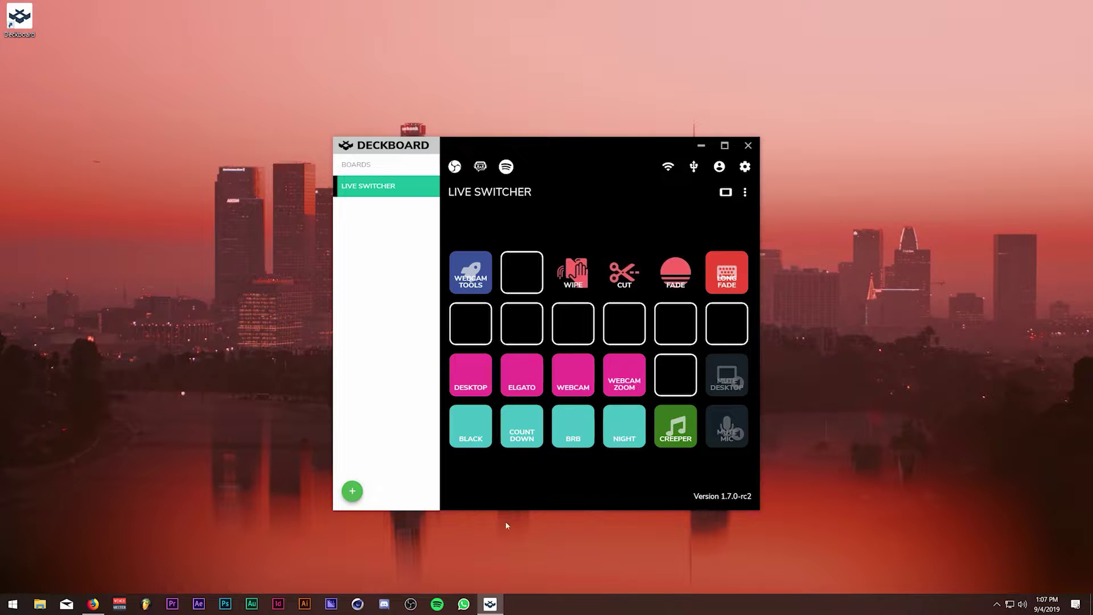
Bring OBS Studio up from the tray's hidden icons and move Deckboard to the screen's right side.
click(408, 605)
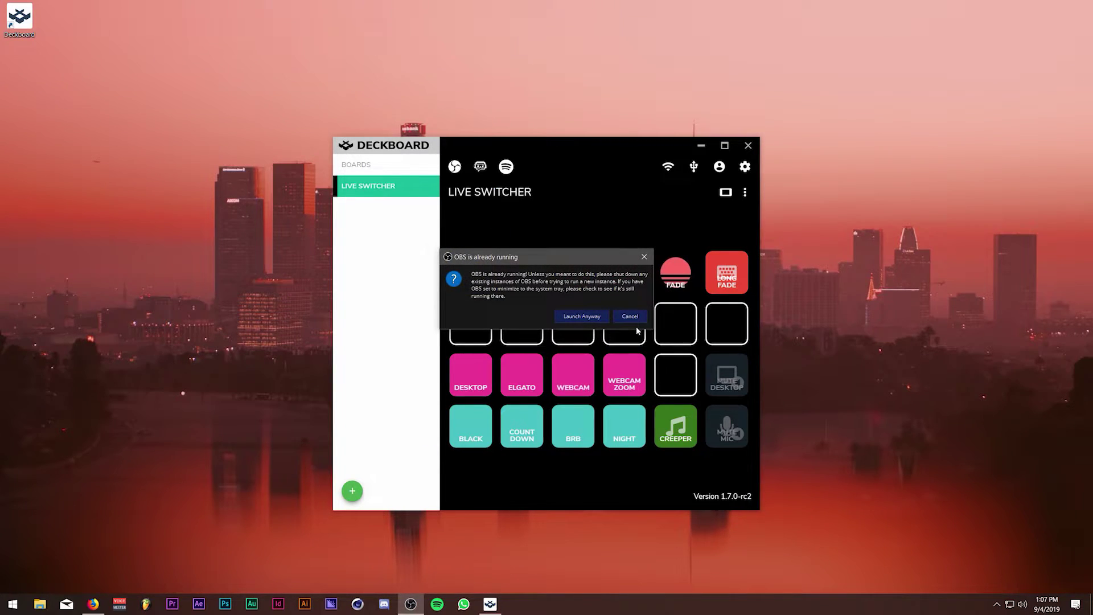
click(630, 317)
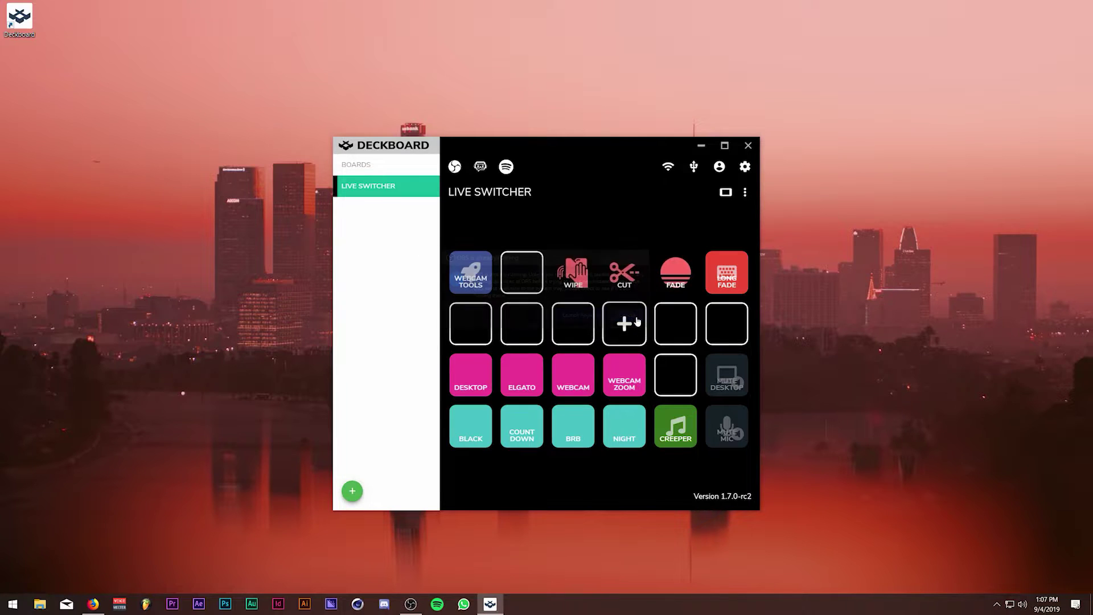
click(995, 602)
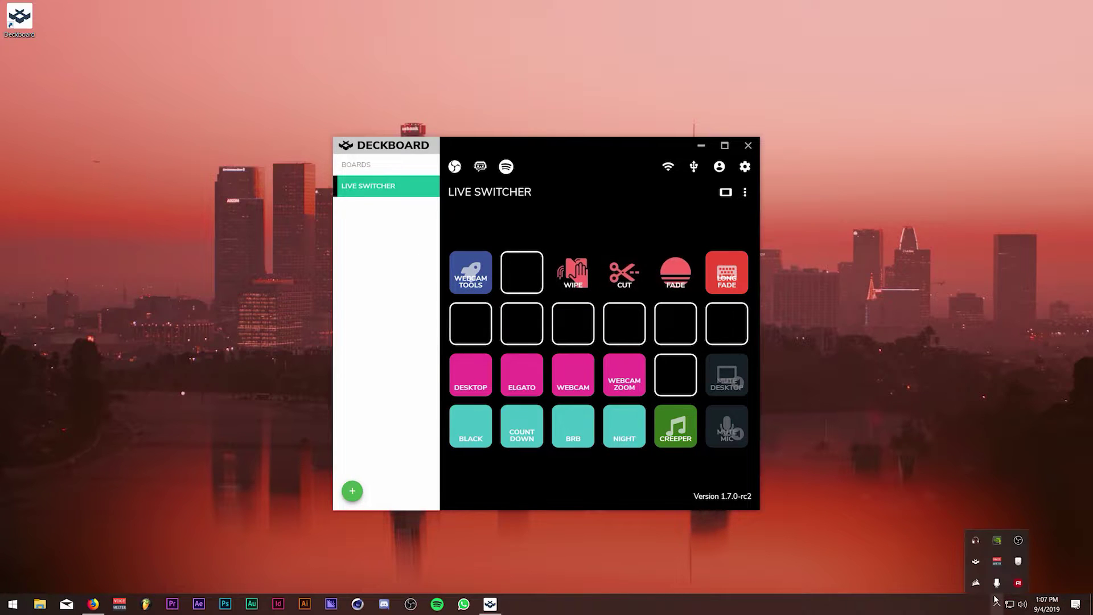
click(1018, 541)
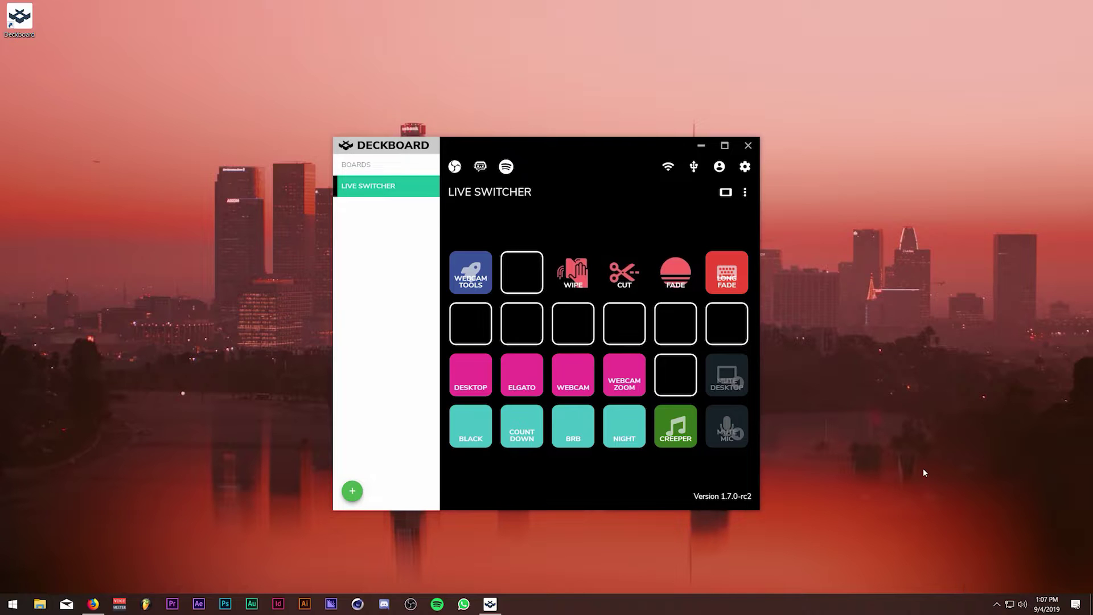
right_click(1018, 541)
click(1018, 533)
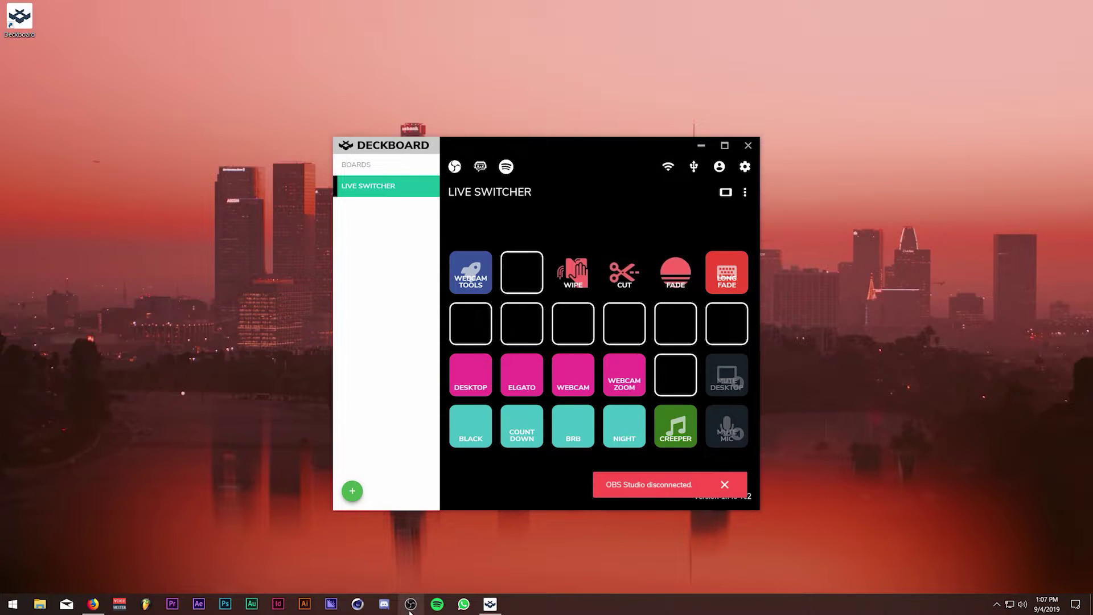
drag(602, 141, 877, 97)
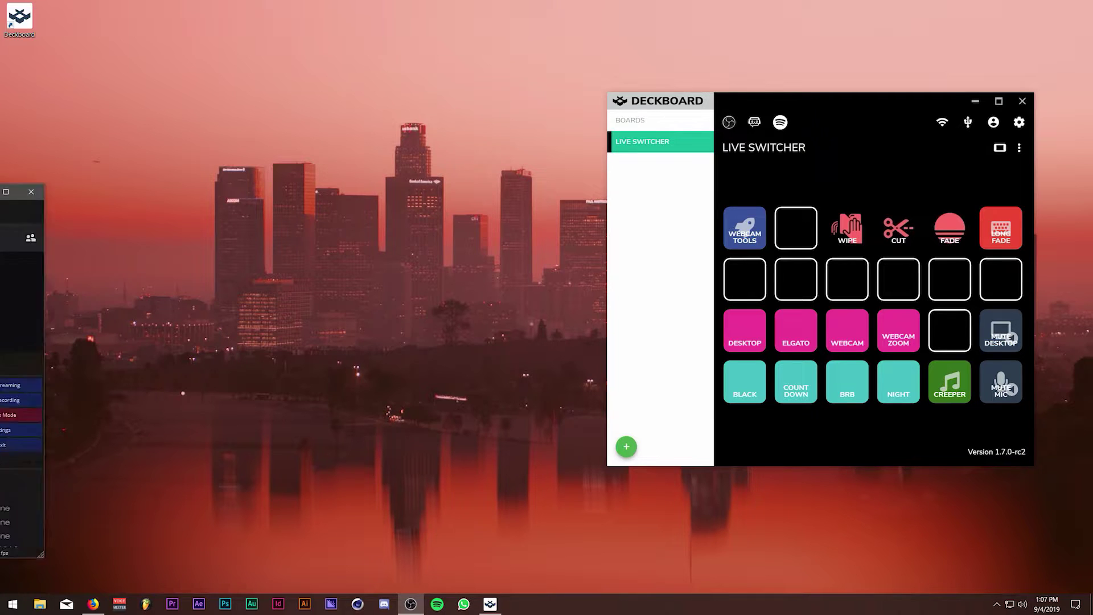
Snap OBS Studio to the left half and widen it up to Deckboard, moved higher on the right.
click(411, 603)
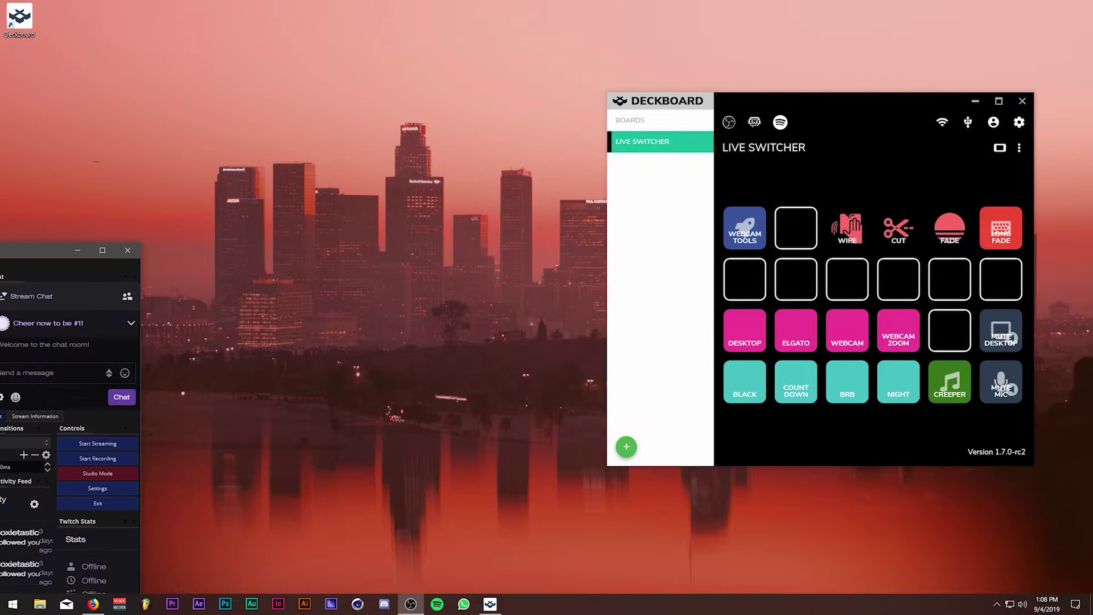
mouse_move(3, 250)
mouse_down()
mouse_move(5, 227)
mouse_move(122, 265)
mouse_move(1, 250)
mouse_up()
click(584, 166)
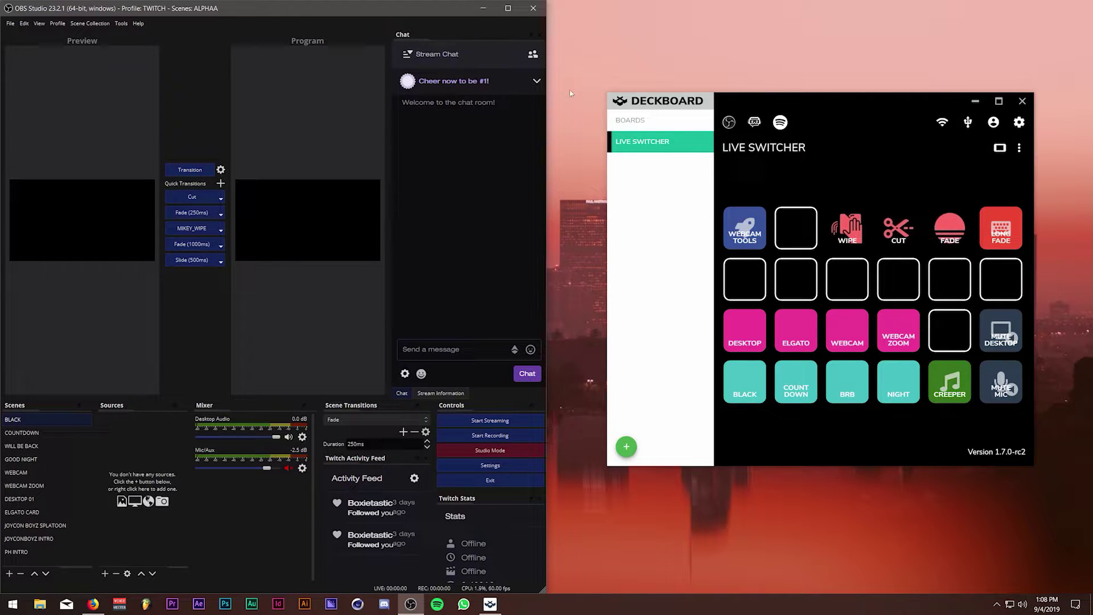
drag(741, 103, 745, 72)
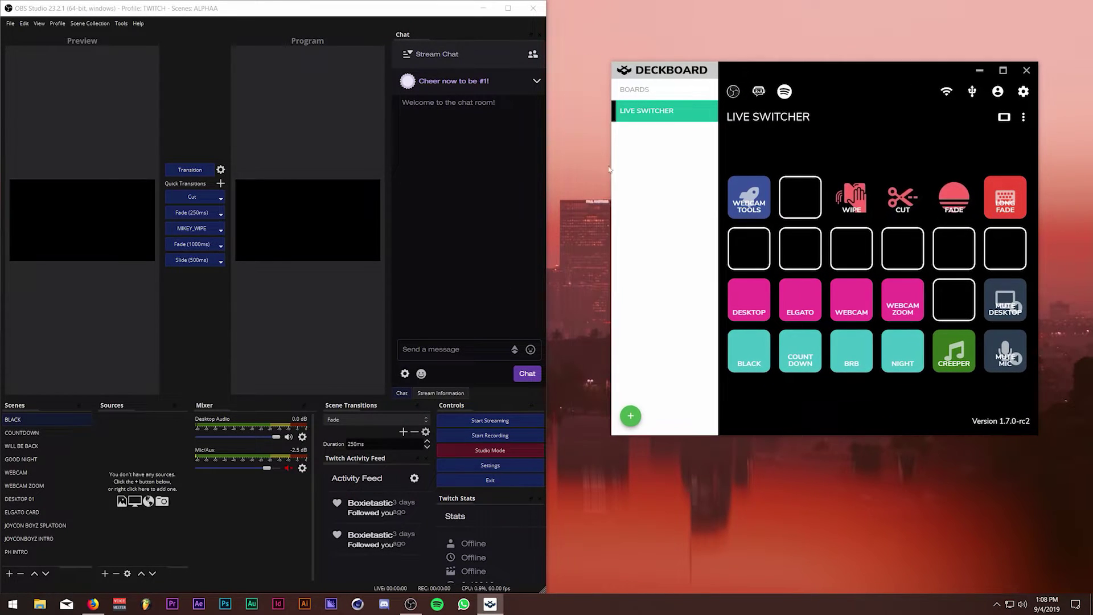
drag(547, 163, 639, 163)
drag(750, 72, 811, 13)
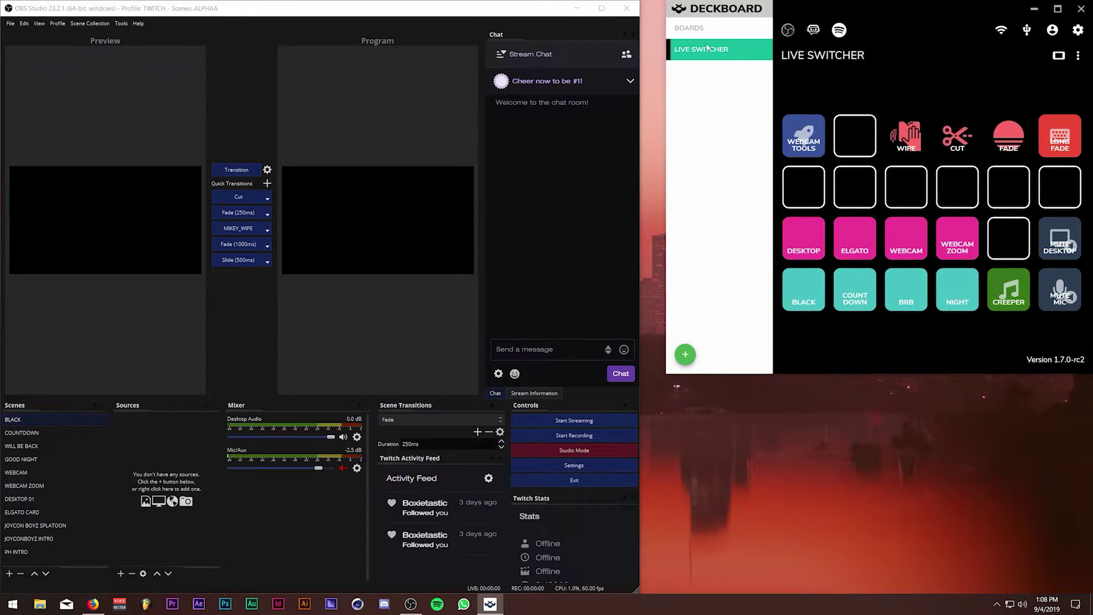
drag(642, 45, 666, 45)
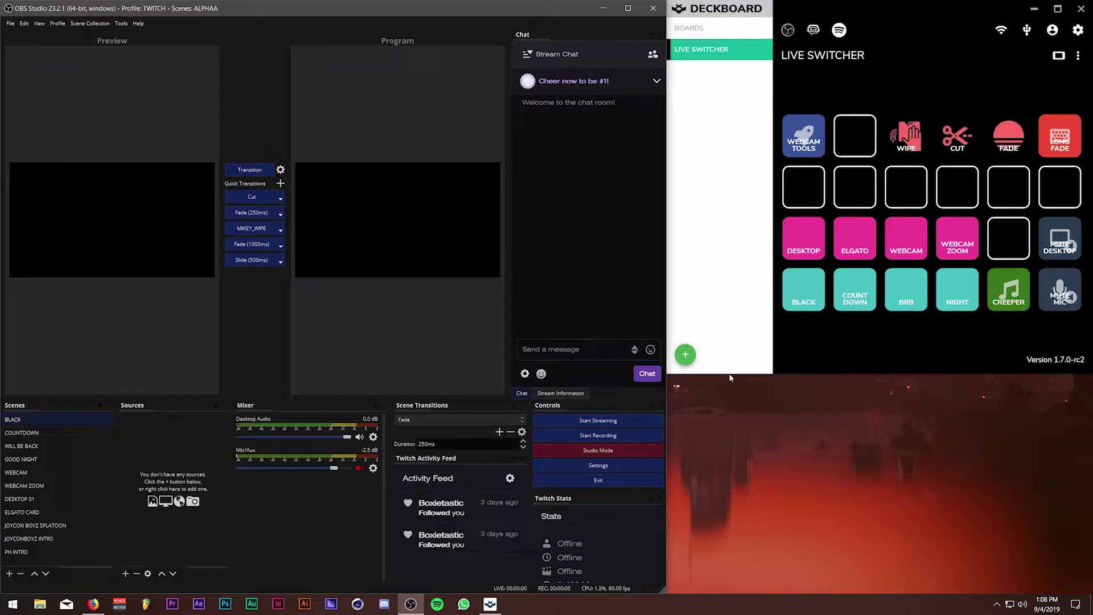
Open OBS Settings on the Hotkeys page, move it up-left, and review the scene-switch shortcuts.
click(10, 23)
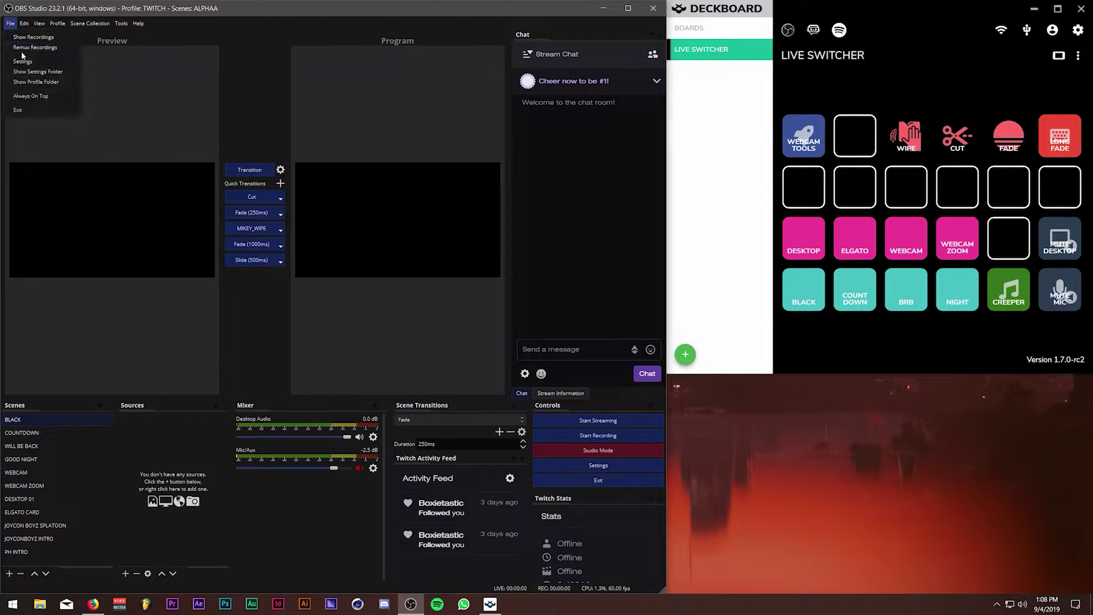
key(Escape)
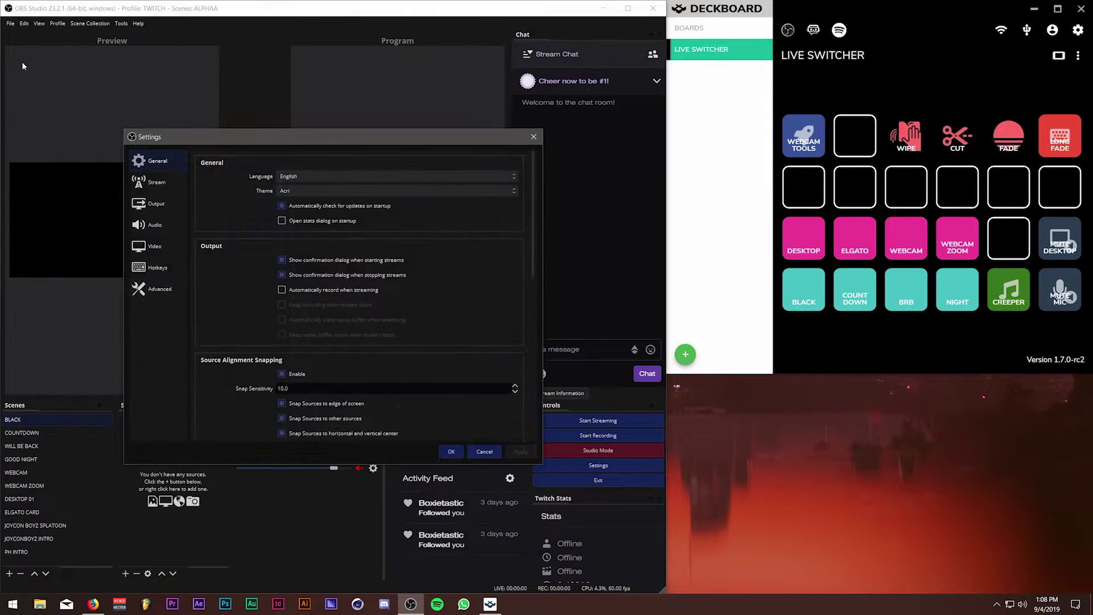
click(166, 273)
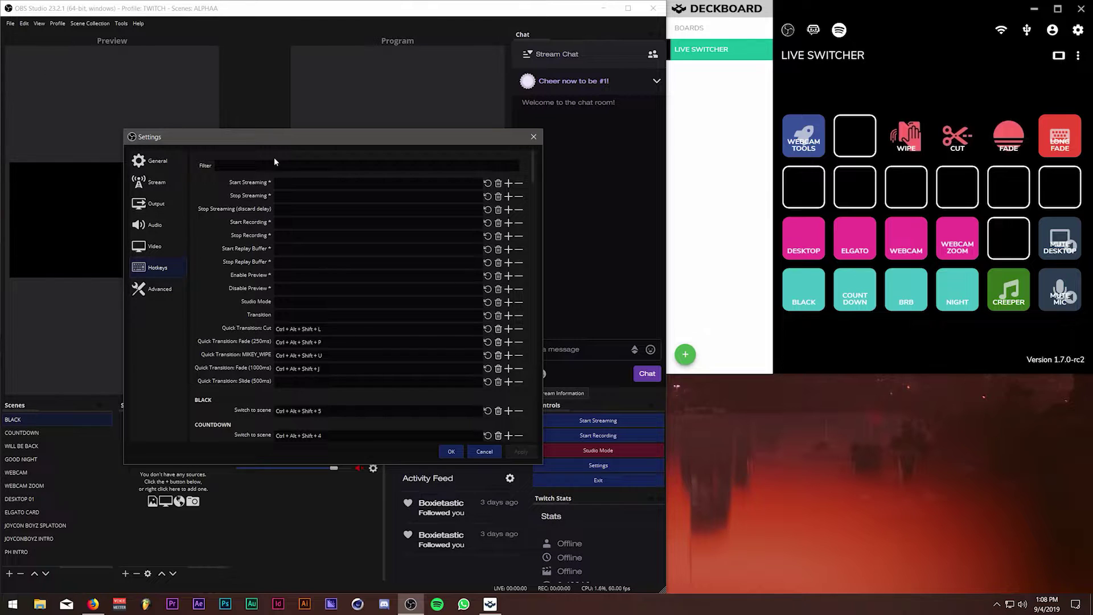
drag(279, 138, 201, 103)
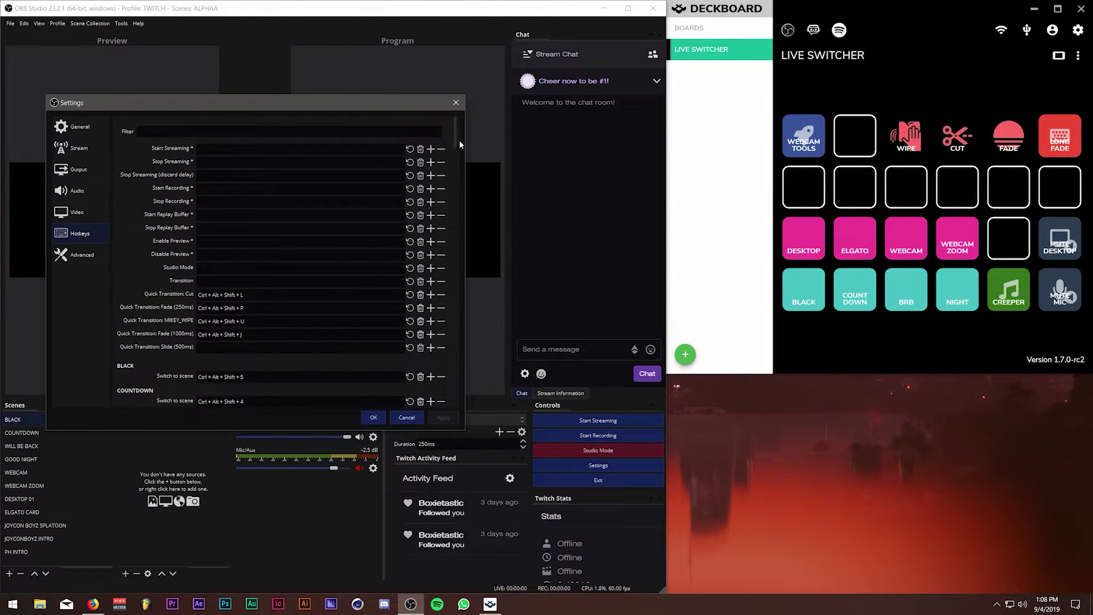
drag(455, 136, 440, 167)
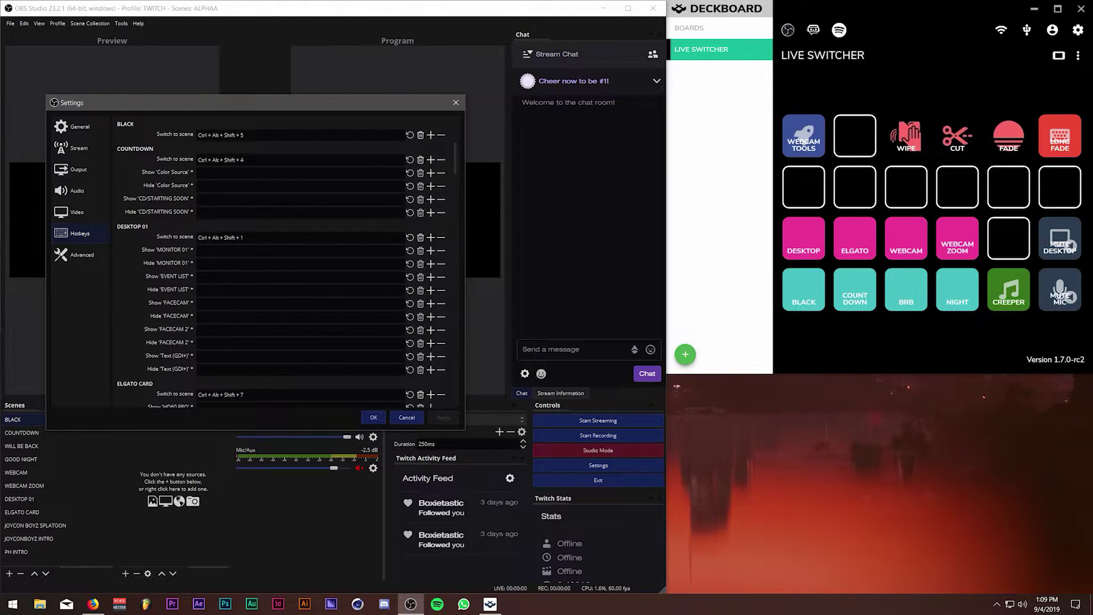
drag(452, 162, 445, 128)
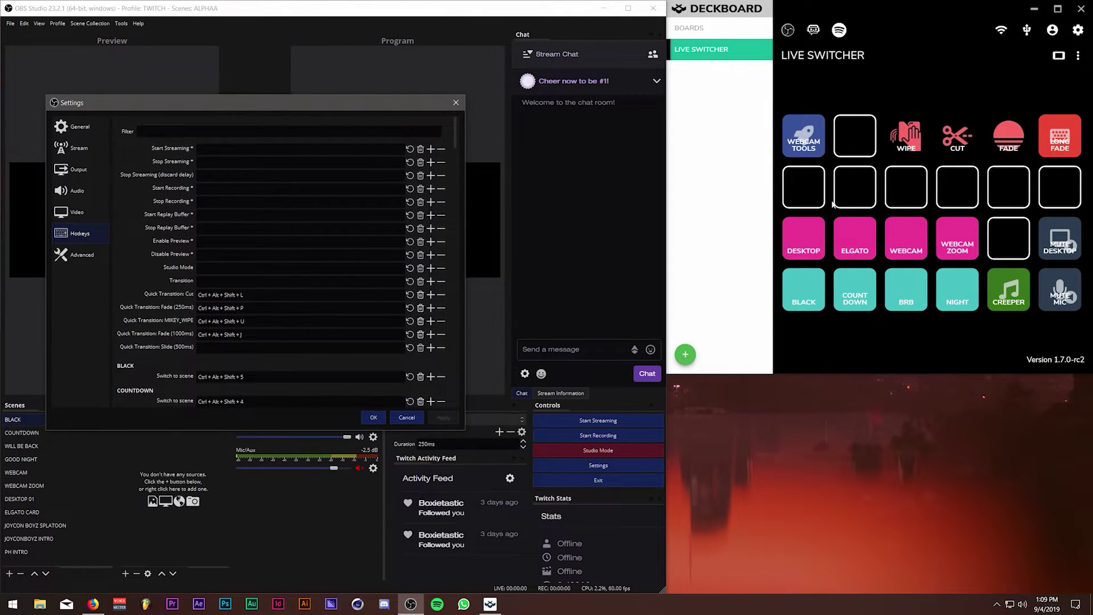
click(685, 354)
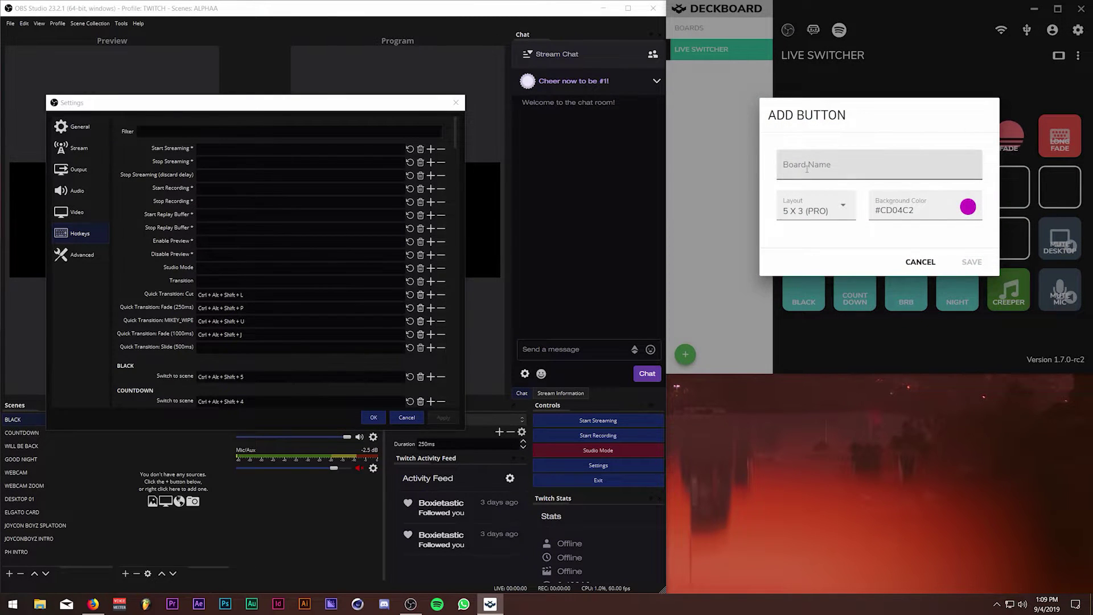
Add a board named 'Test', giving a green 5 x 3 grid of empty buttons.
click(938, 275)
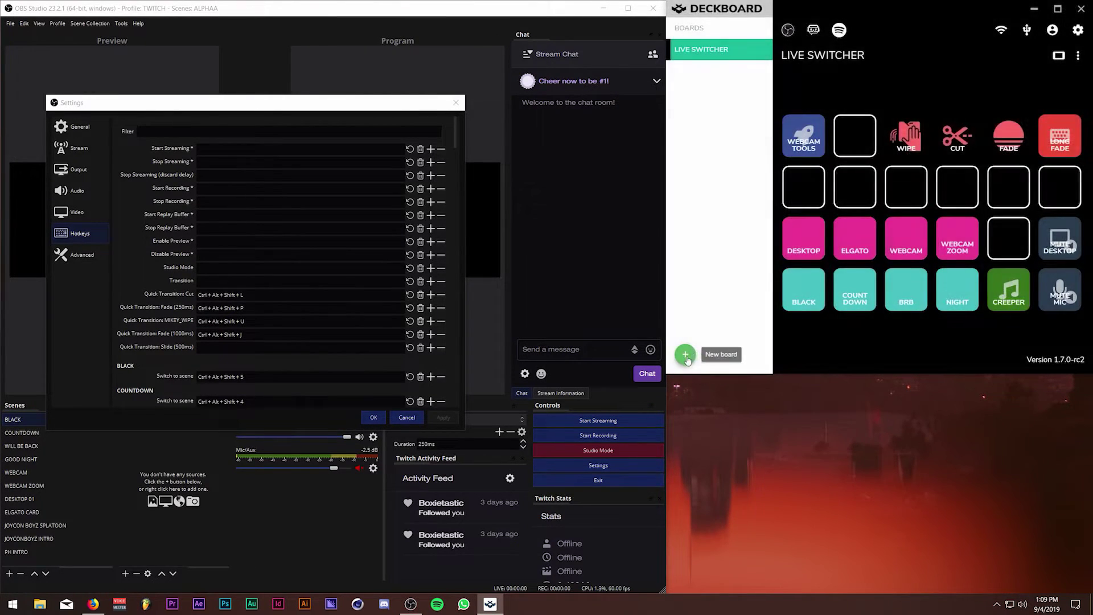
click(685, 354)
click(919, 261)
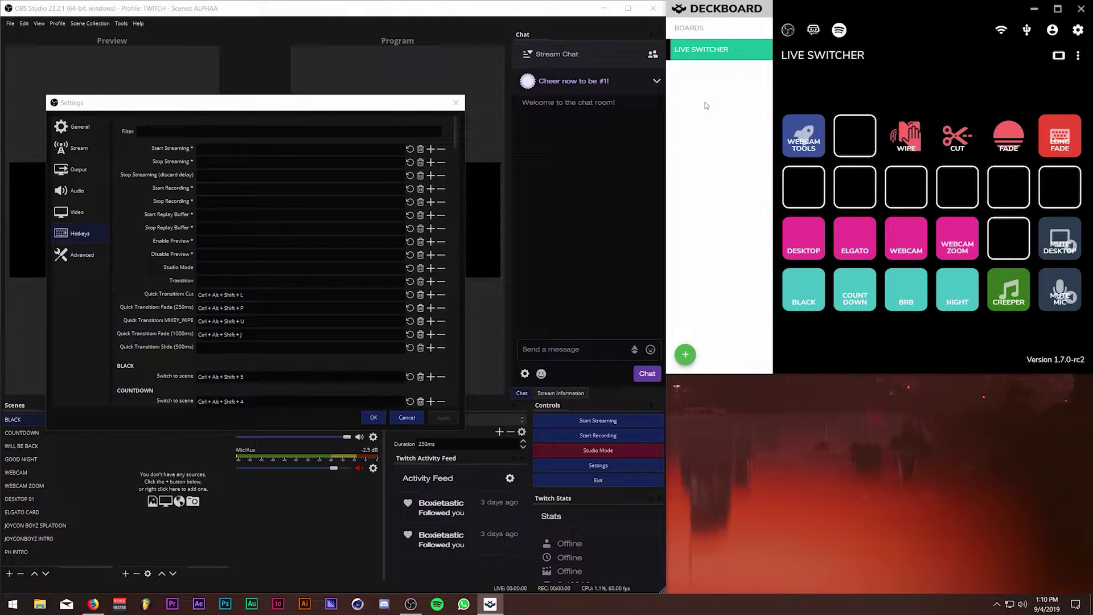
click(684, 354)
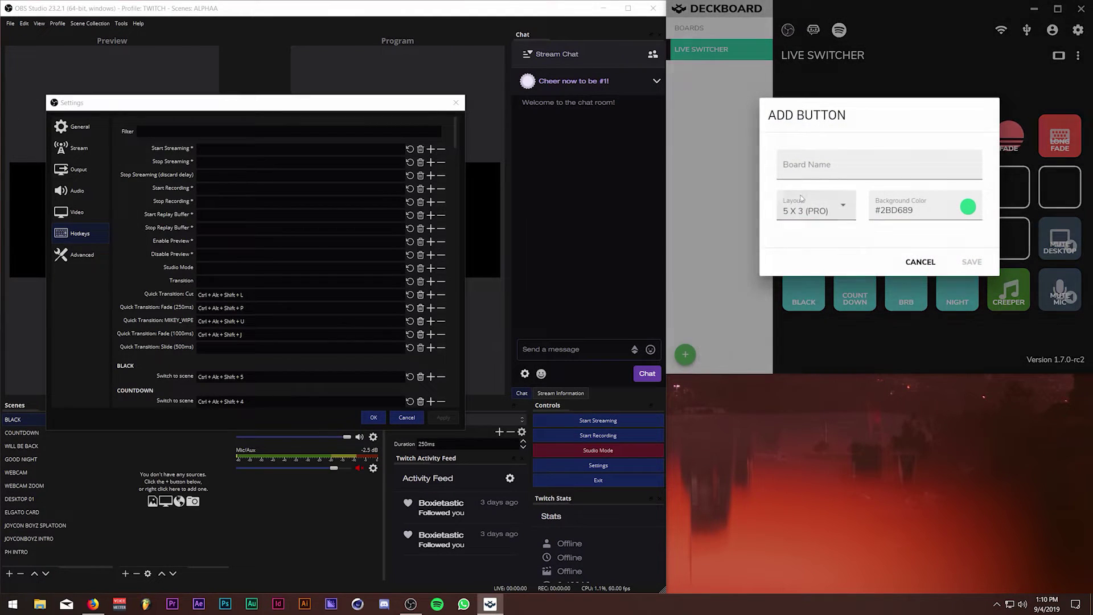
click(846, 169)
text(Test)
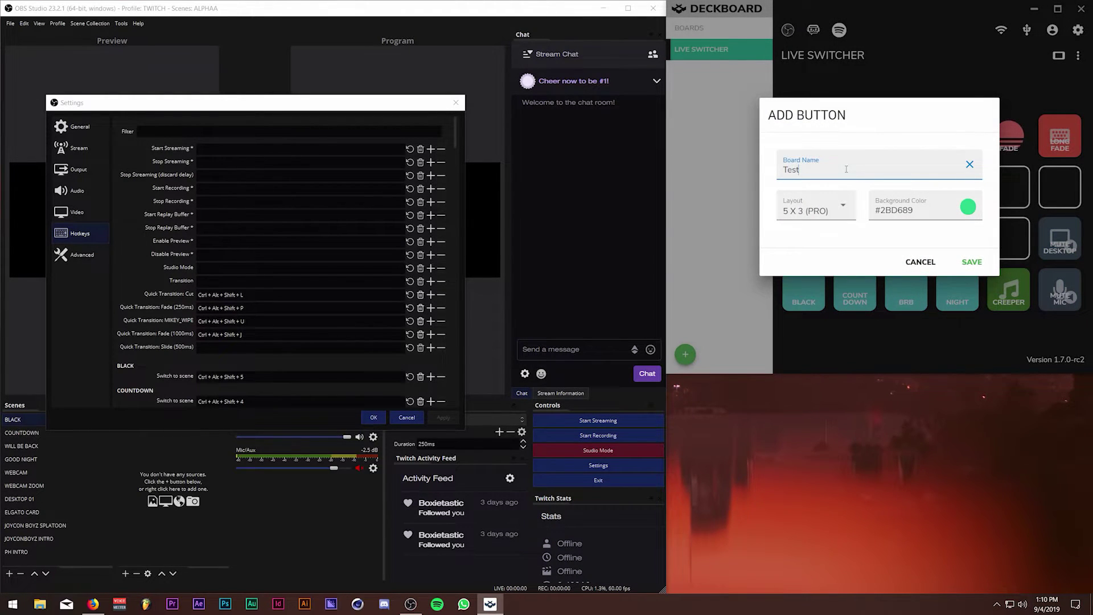
click(971, 262)
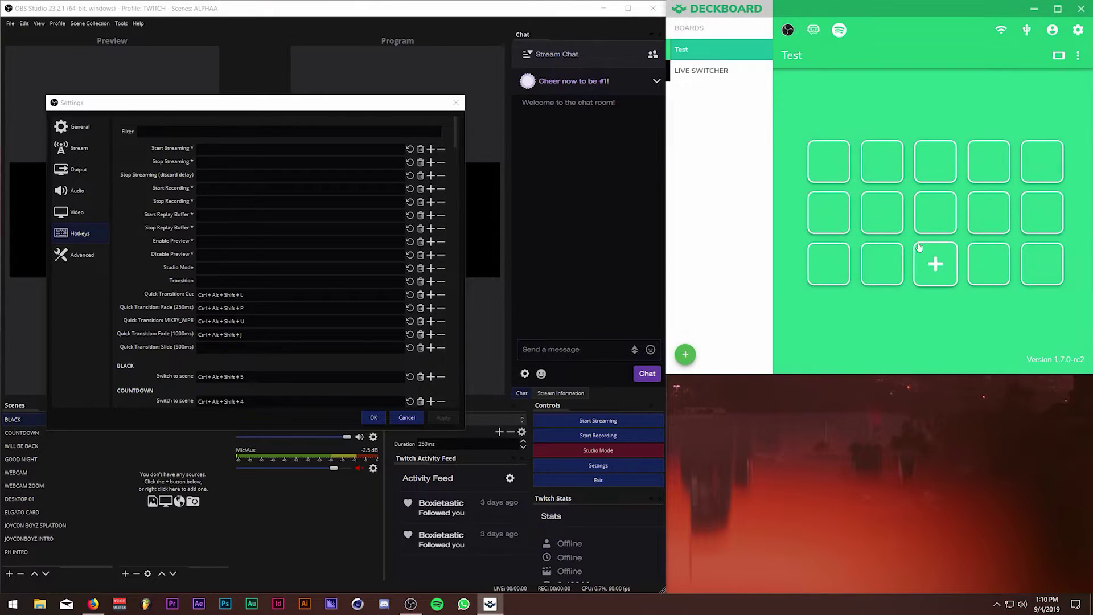
Add a new button to the first empty slot and try the Advance Keyboard Macro, Keyboard Macro and text actions.
click(831, 162)
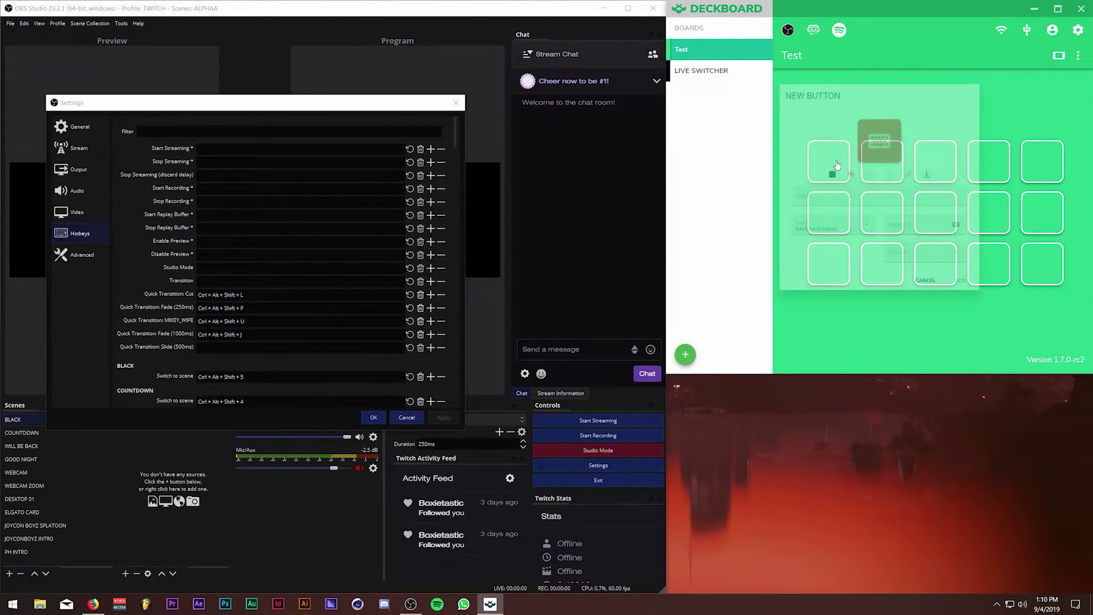
click(838, 164)
click(811, 248)
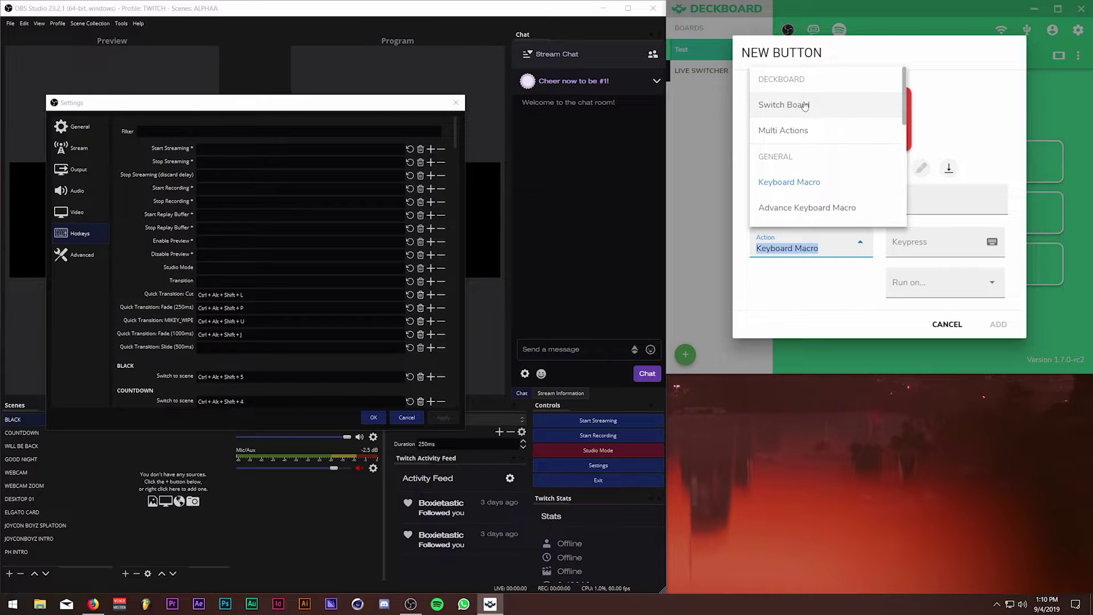
scroll(825, 159, down, 2)
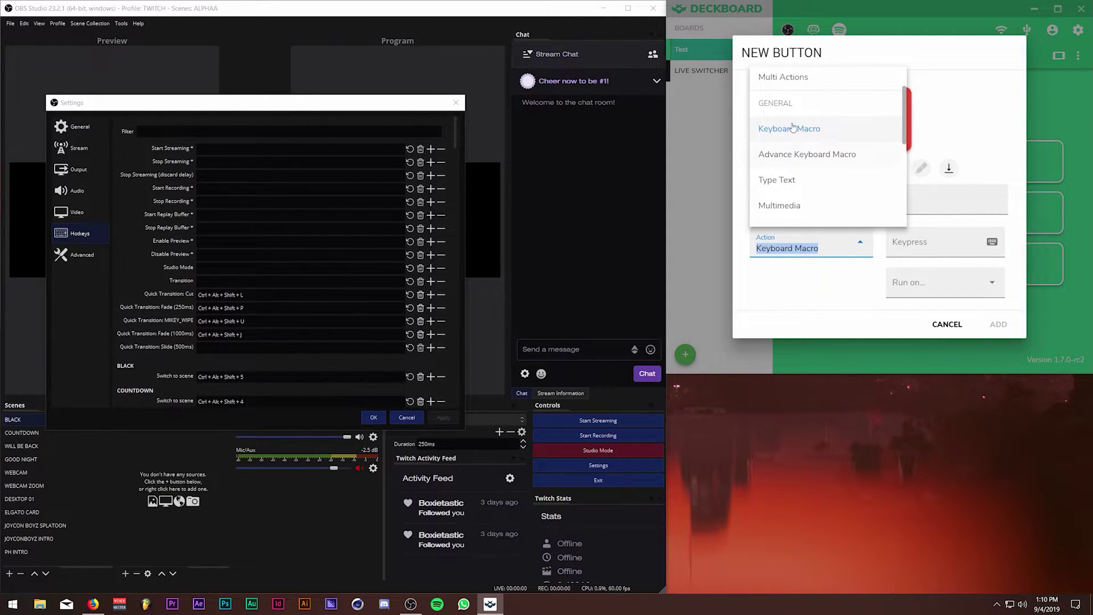
click(836, 153)
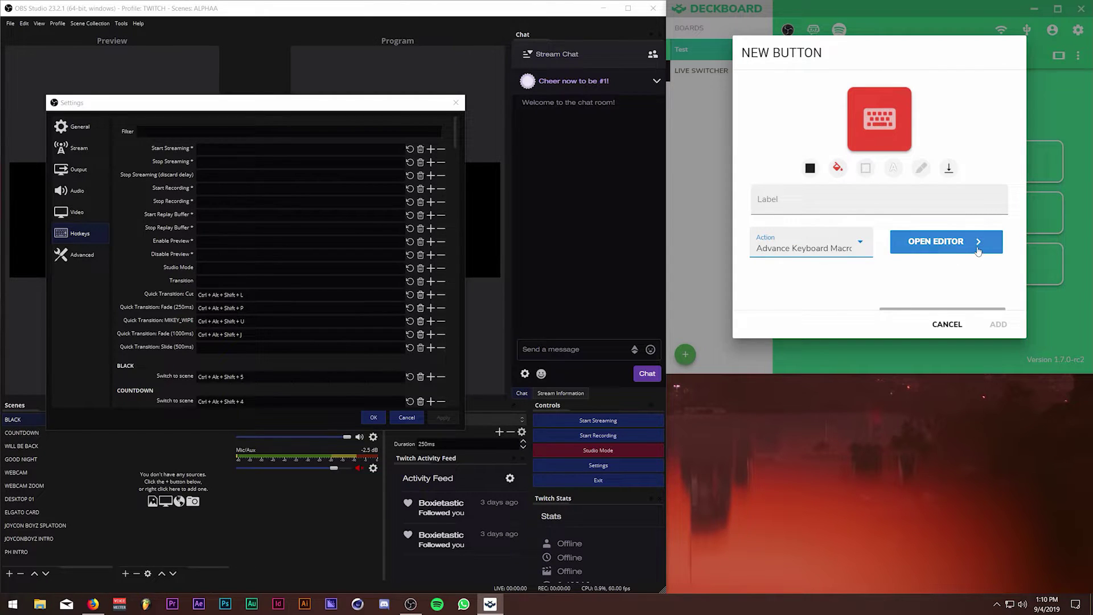
click(847, 247)
click(833, 129)
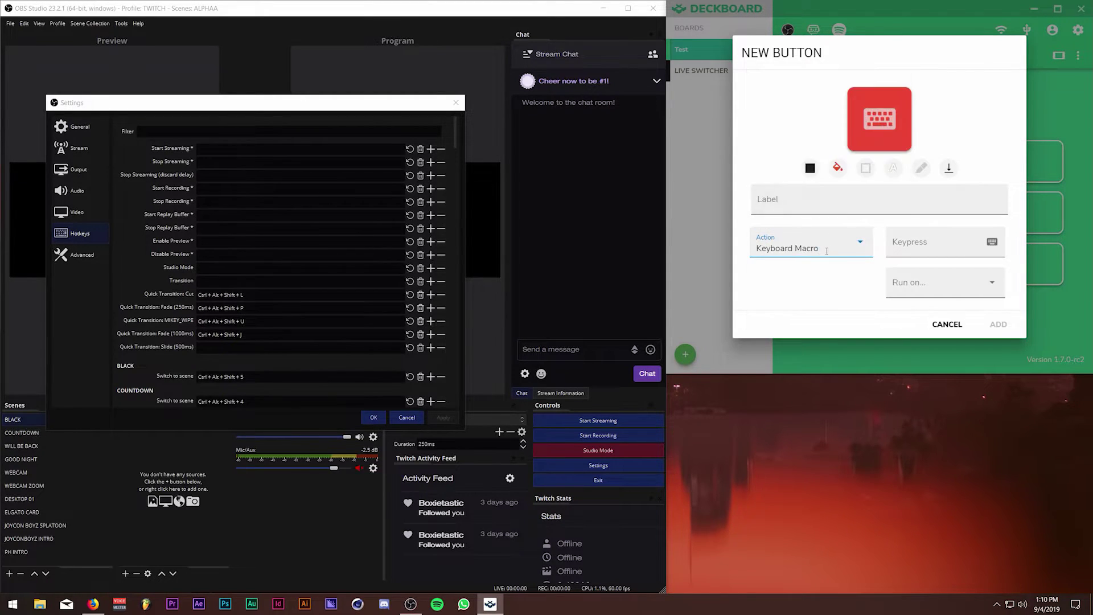
click(814, 248)
click(803, 182)
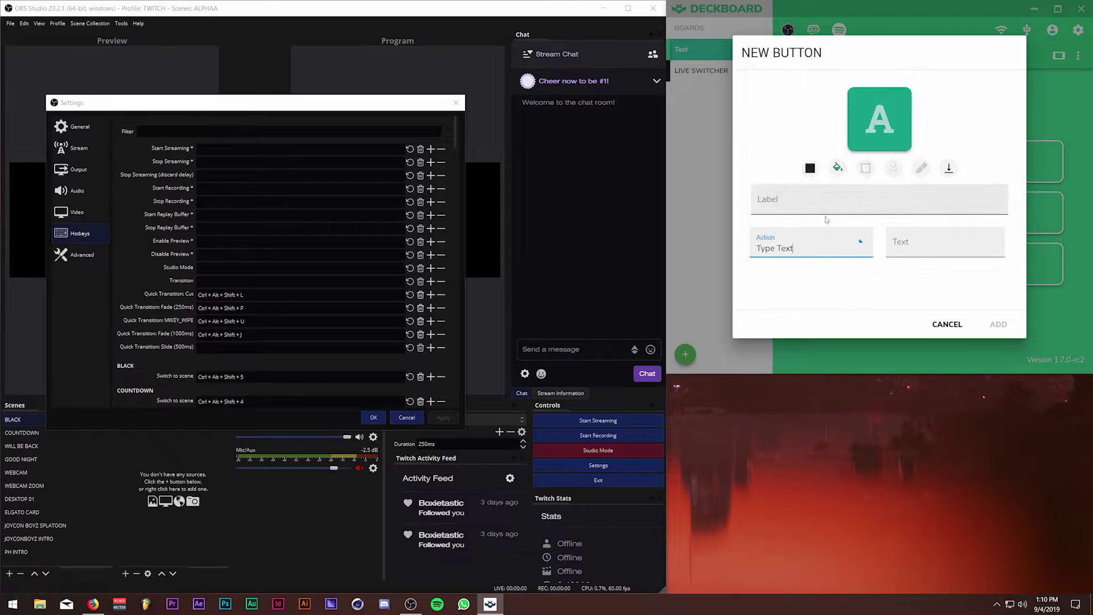
Try the Multimedia action, then Play Audio, cancelling the sound file chooser.
click(847, 247)
scroll(798, 166, down, 1)
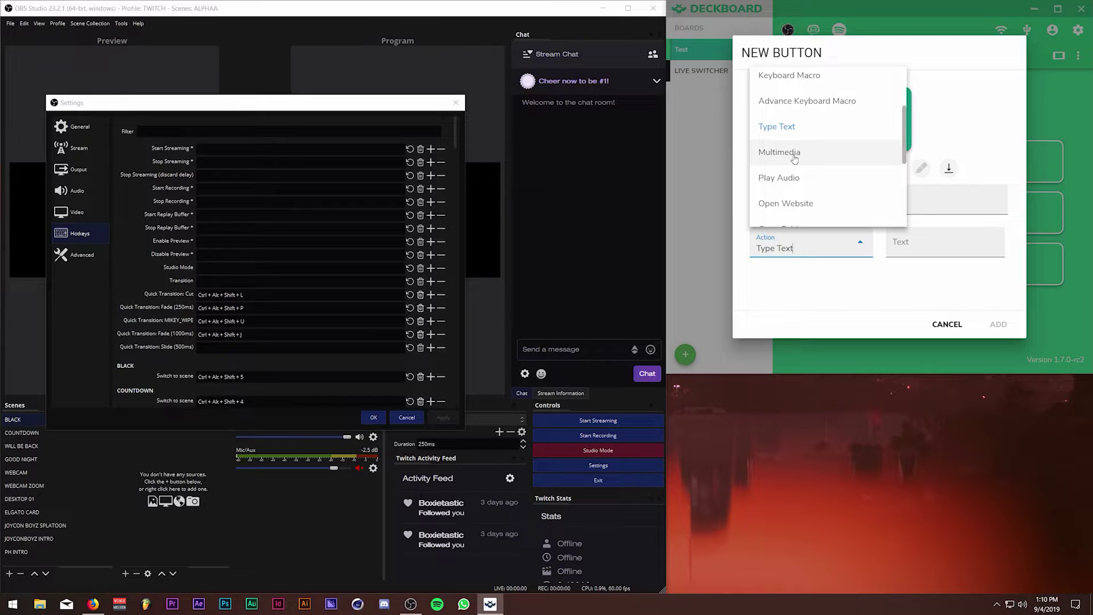
click(794, 157)
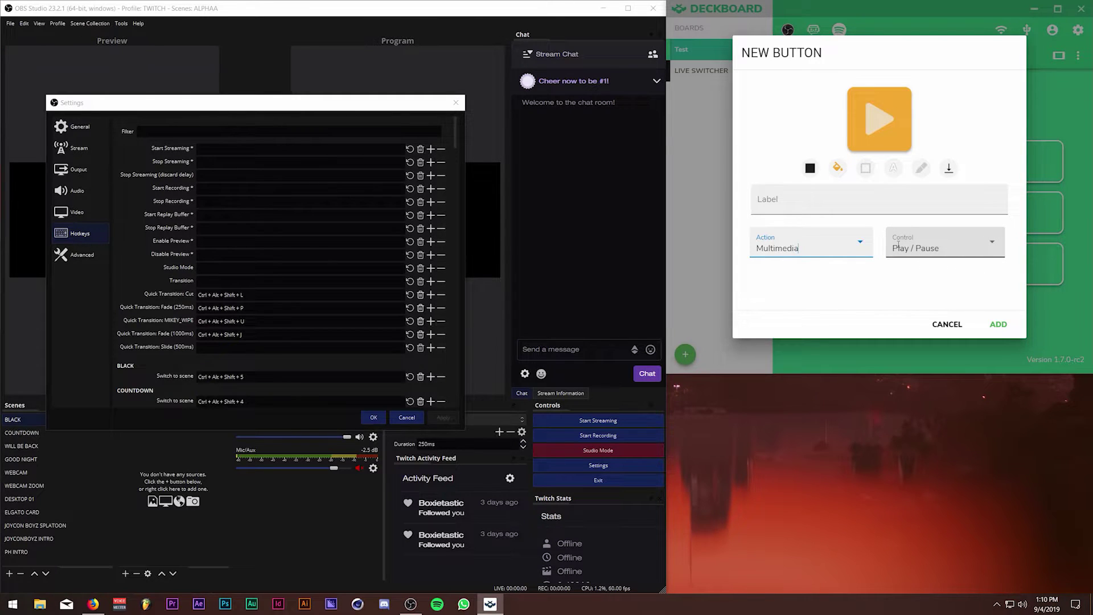
click(831, 247)
click(800, 178)
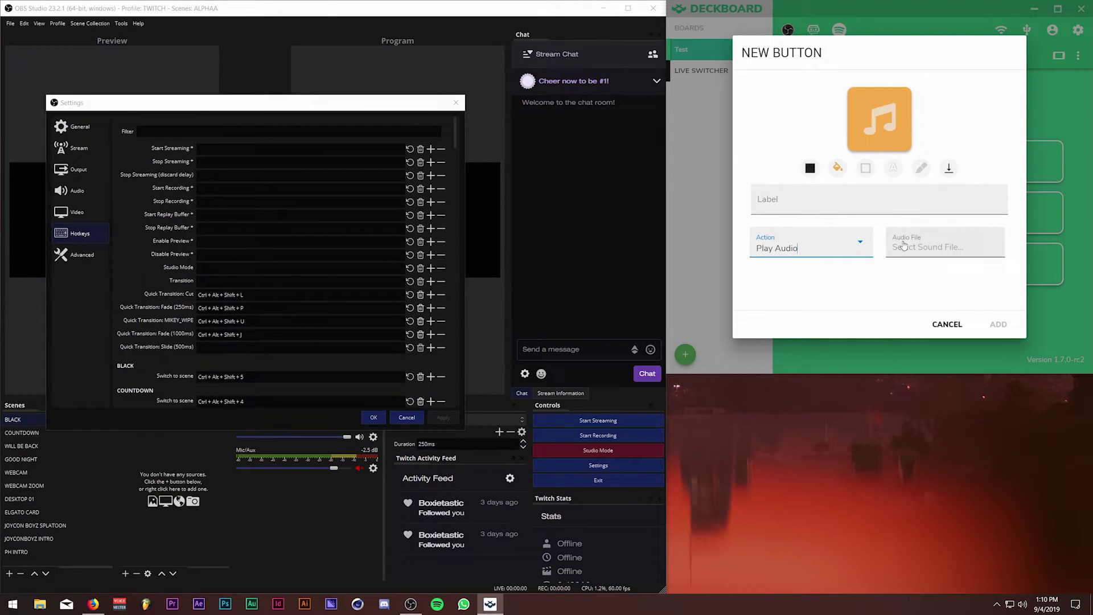
click(939, 247)
click(1056, 290)
Scroll the action list past Spotify, Twitch and Twitter to the OBS Studio actions.
click(811, 246)
scroll(809, 204, down, 1)
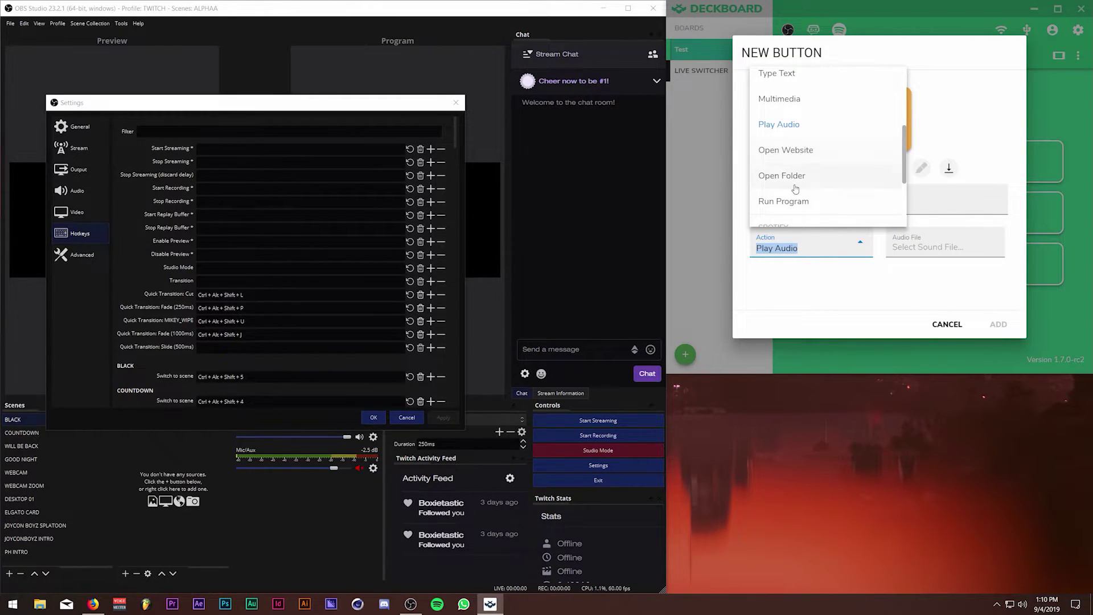
scroll(796, 182, down, 1)
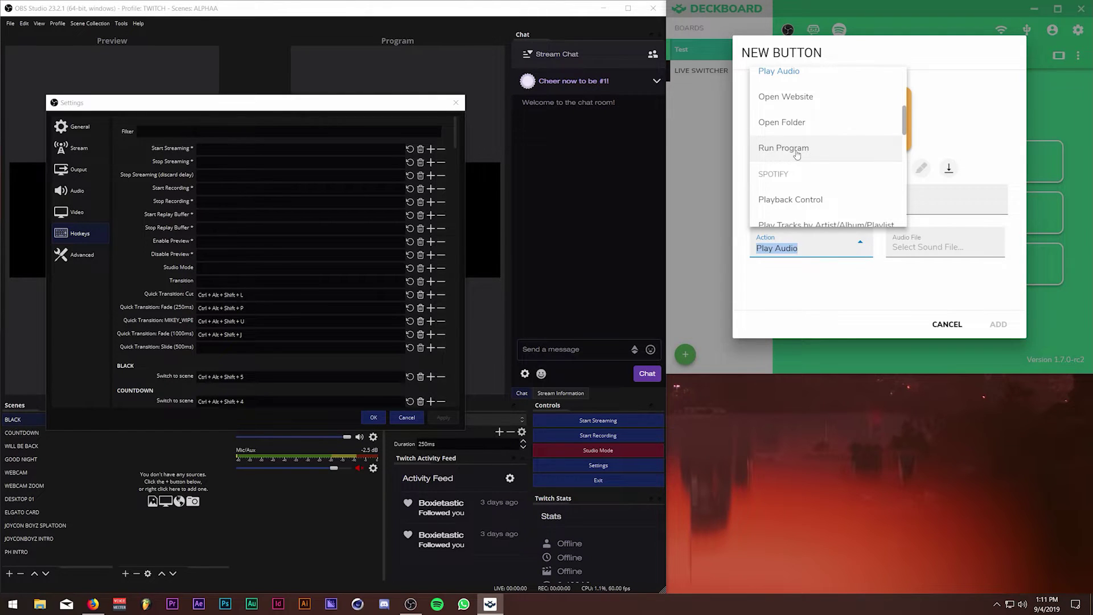
scroll(796, 154, down, 1)
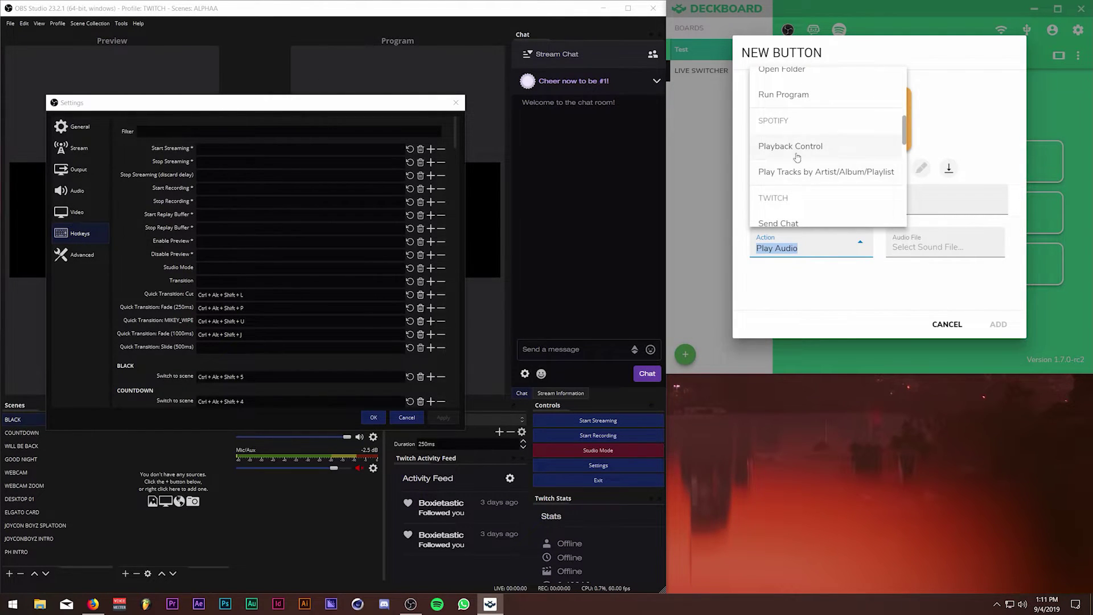
scroll(798, 156, down, 1)
scroll(787, 169, down, 1)
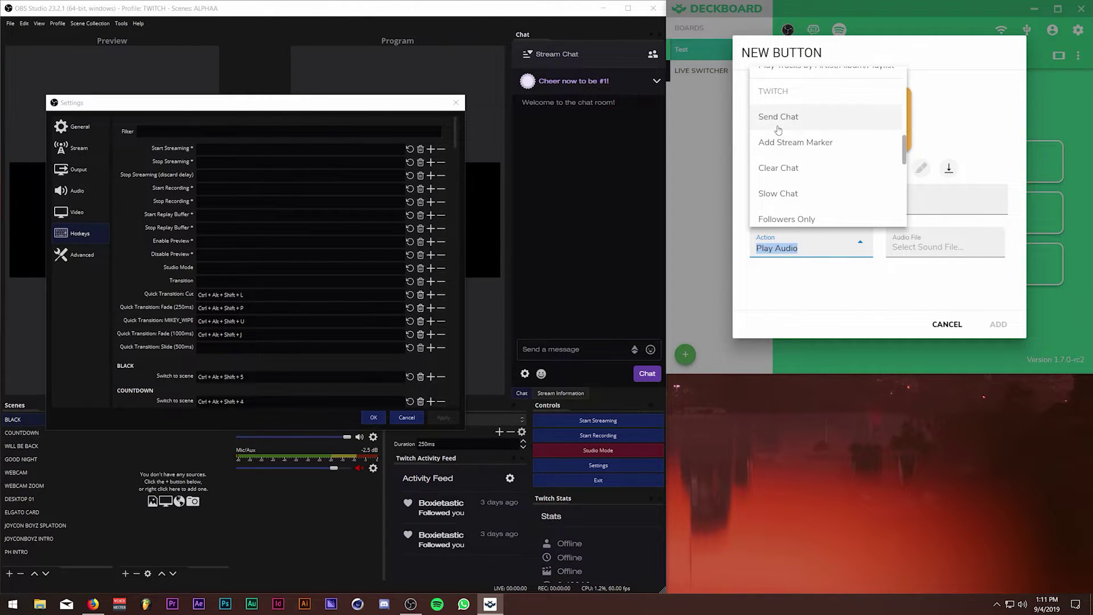
scroll(808, 148, down, 1)
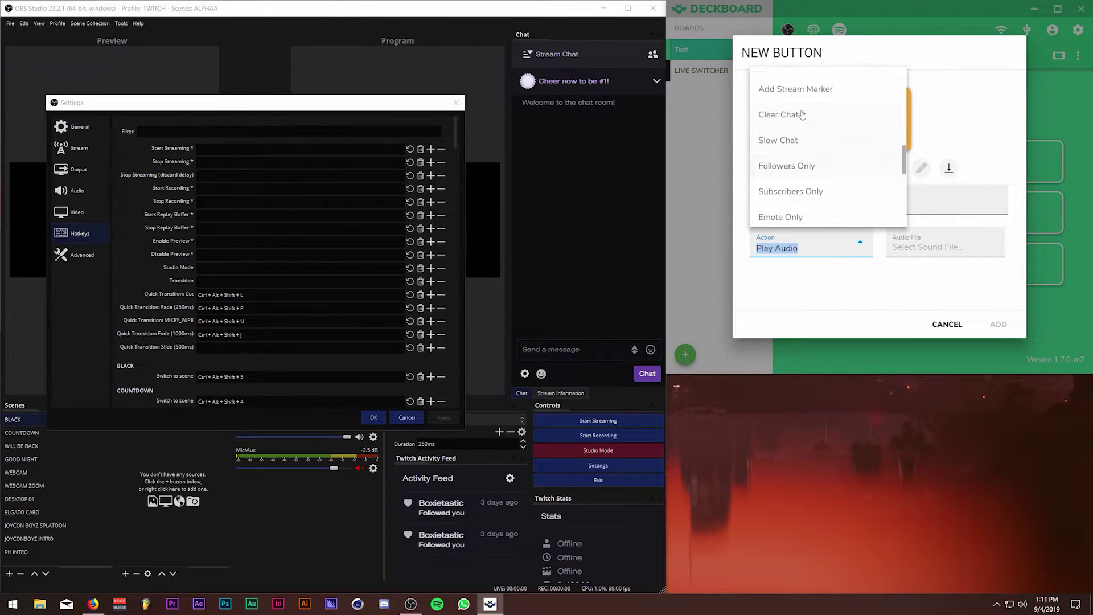
scroll(797, 176, down, 1)
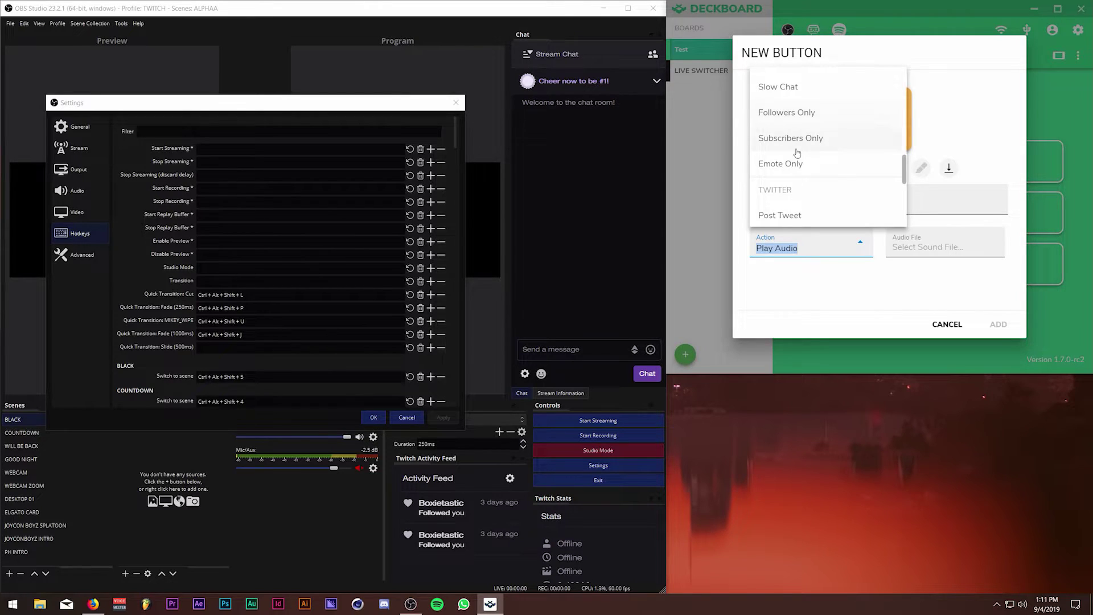
scroll(802, 171, down, 1)
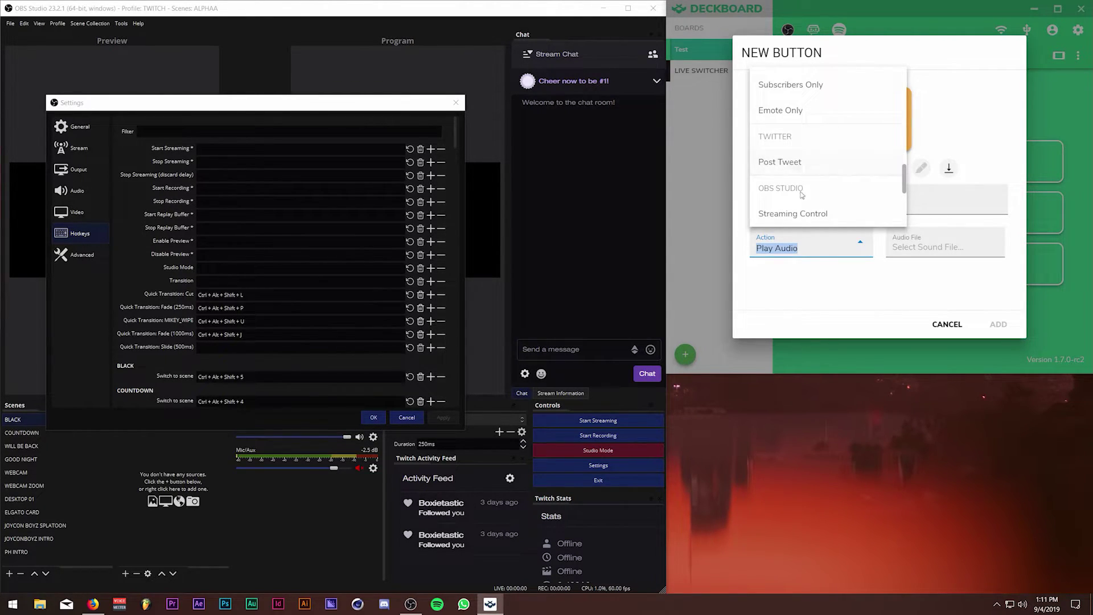
scroll(797, 171, down, 2)
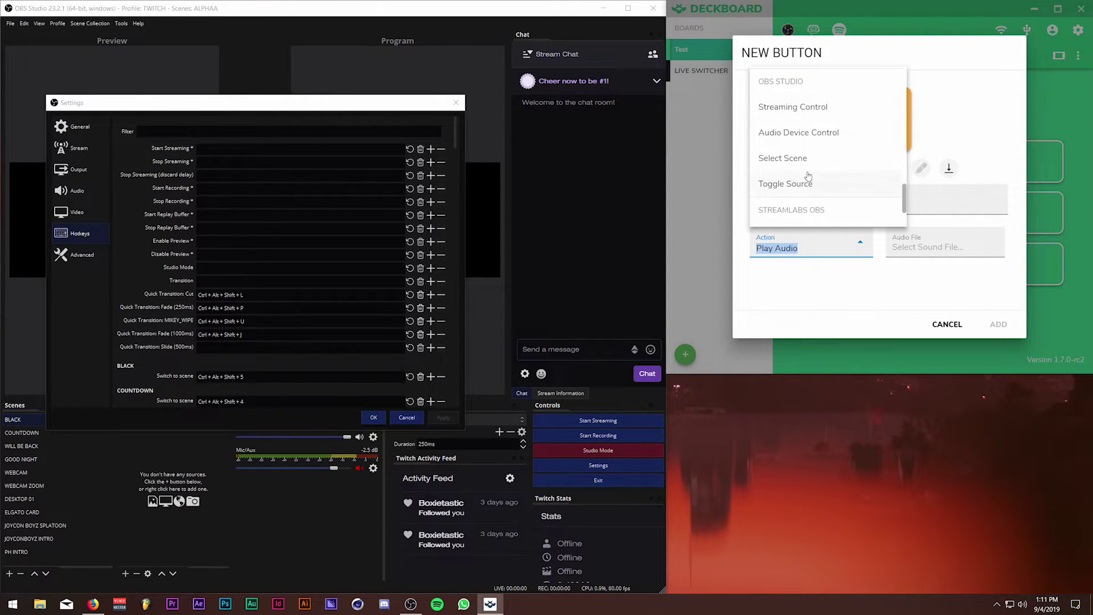
scroll(808, 178, down, 3)
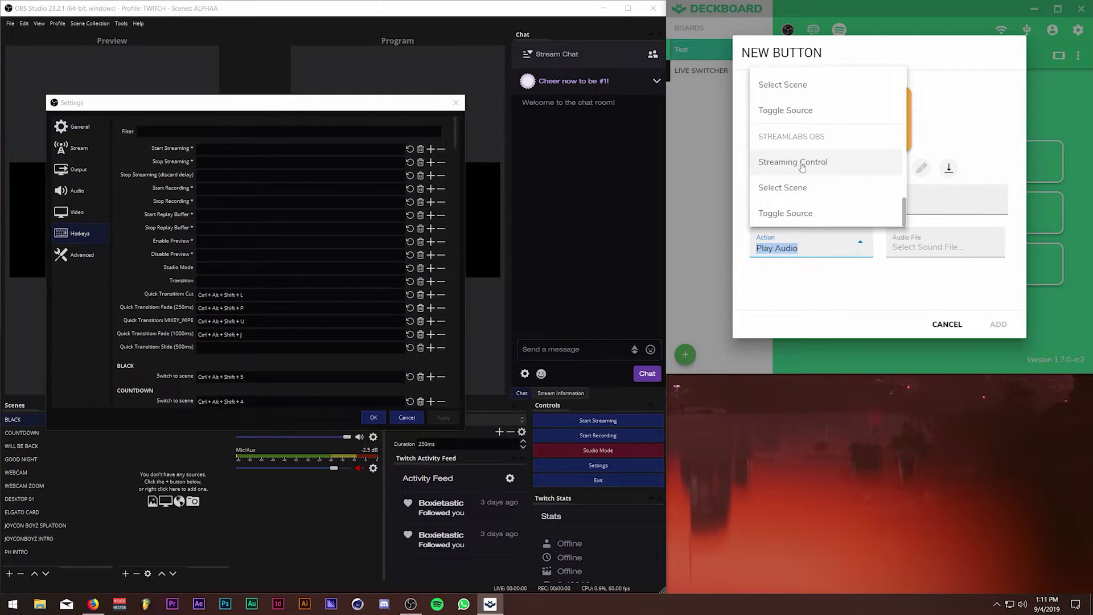
scroll(800, 199, up, 2)
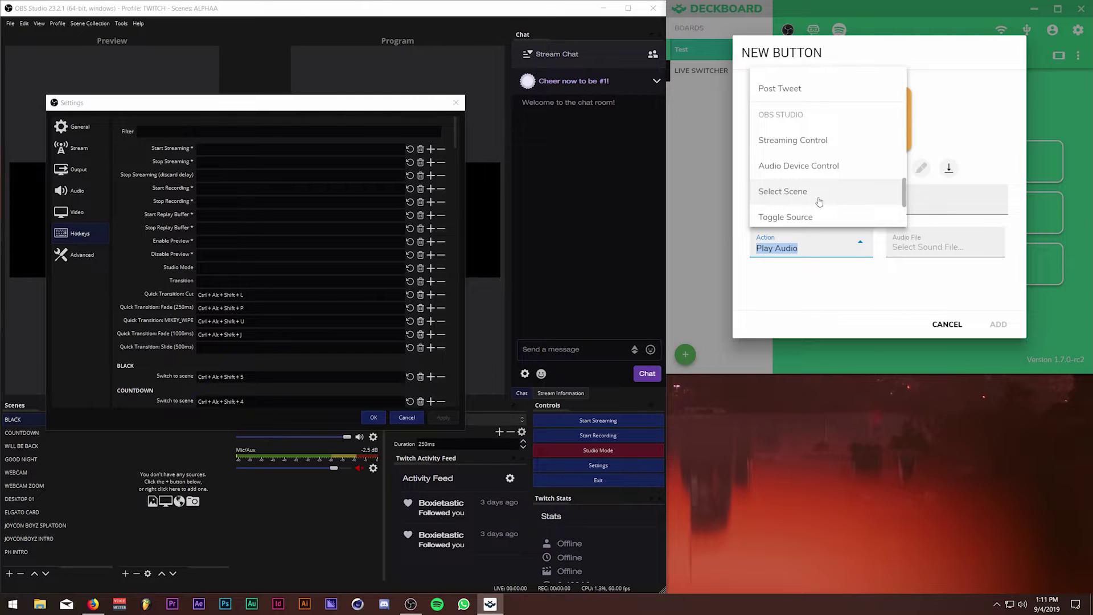
Confirm OBS Settings, preview the WEBCAM scene, then discard the new button and show LIVE SWITCHER.
click(452, 136)
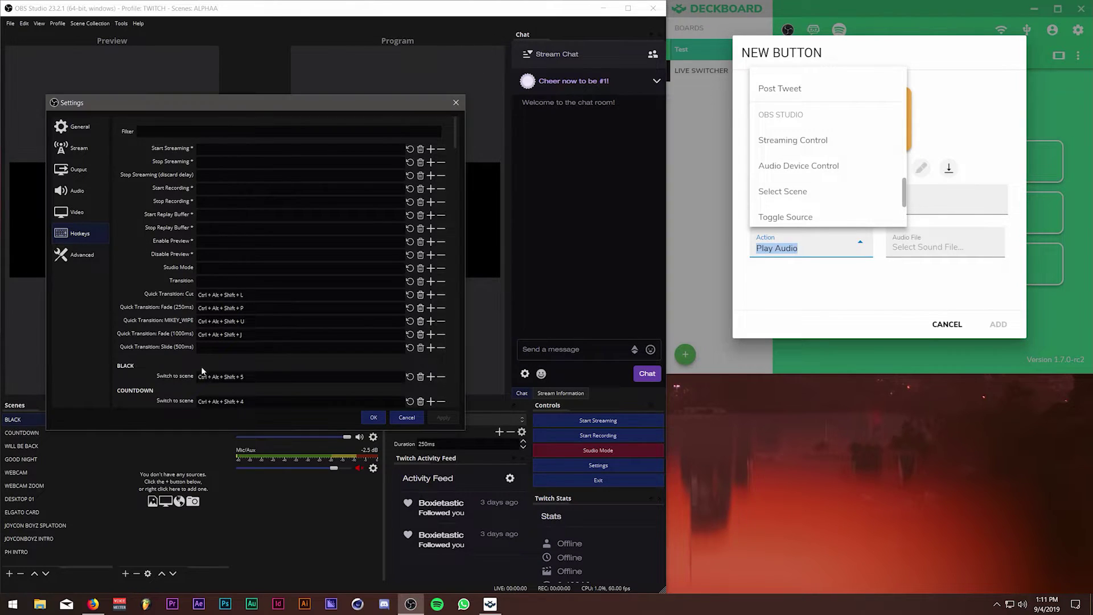
click(374, 417)
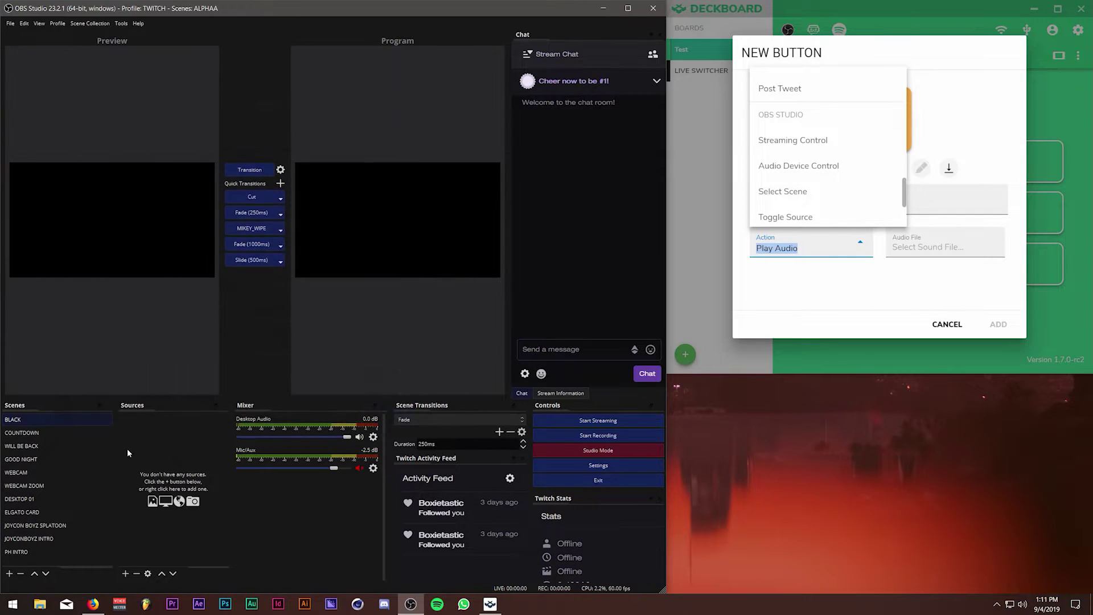
click(57, 472)
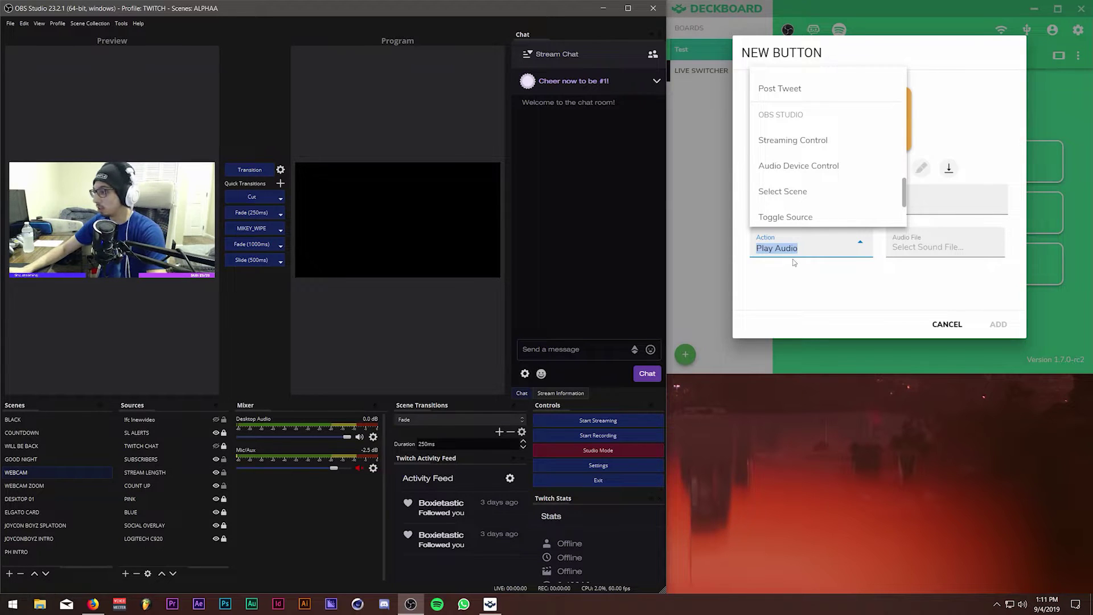
click(933, 326)
click(706, 70)
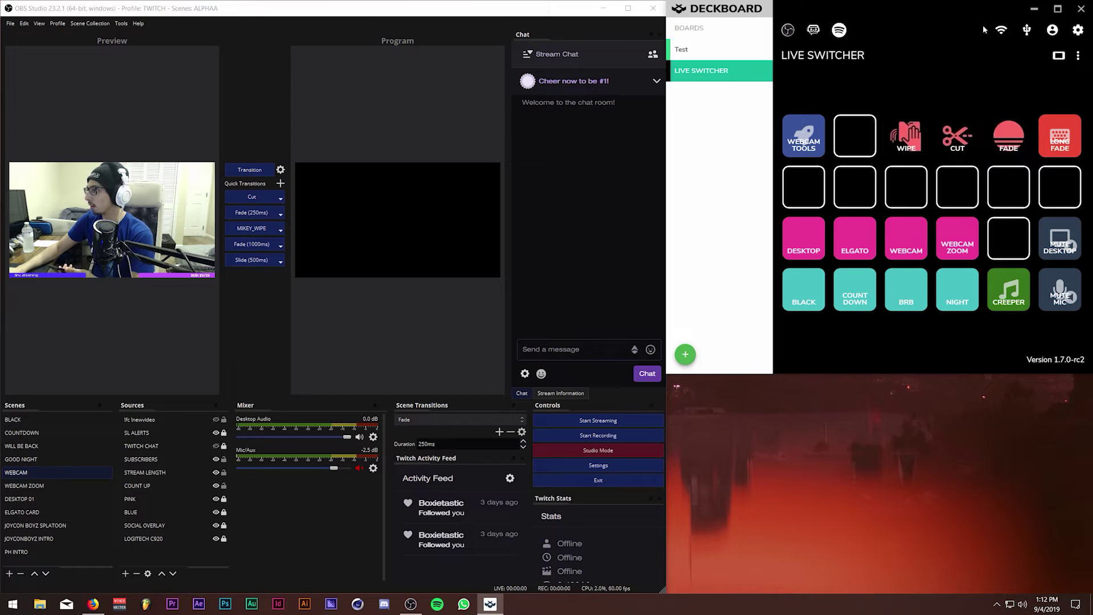
mouse_move(1004, 33)
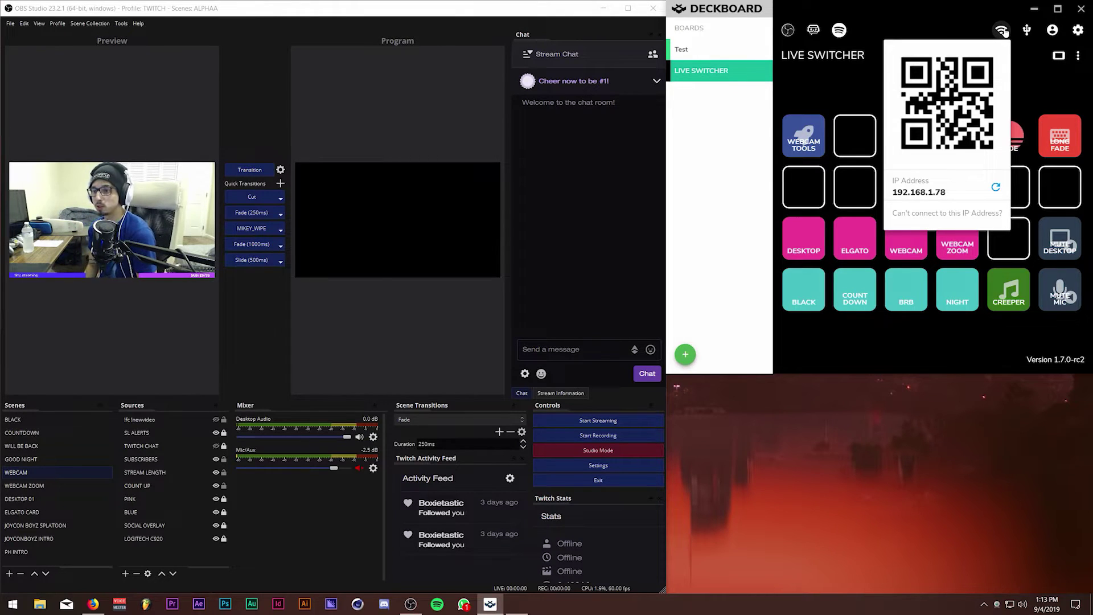
Dismiss the QR code, move the Logitech window, and restart Deckboard through a 'deck' search.
click(1004, 32)
drag(199, 196, 480, 254)
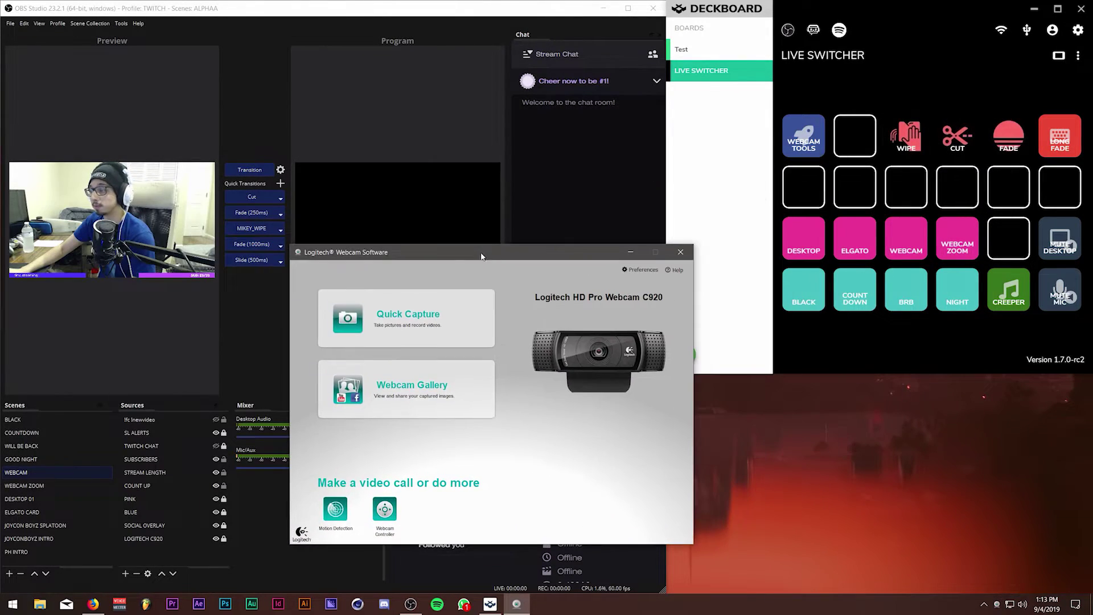
click(800, 132)
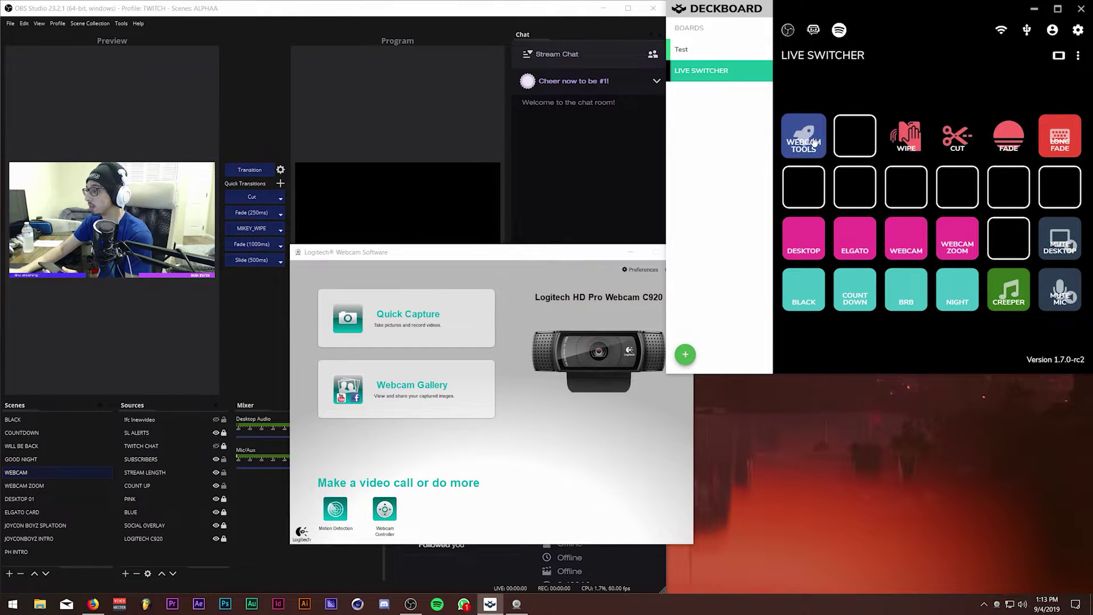
key(alt+F4)
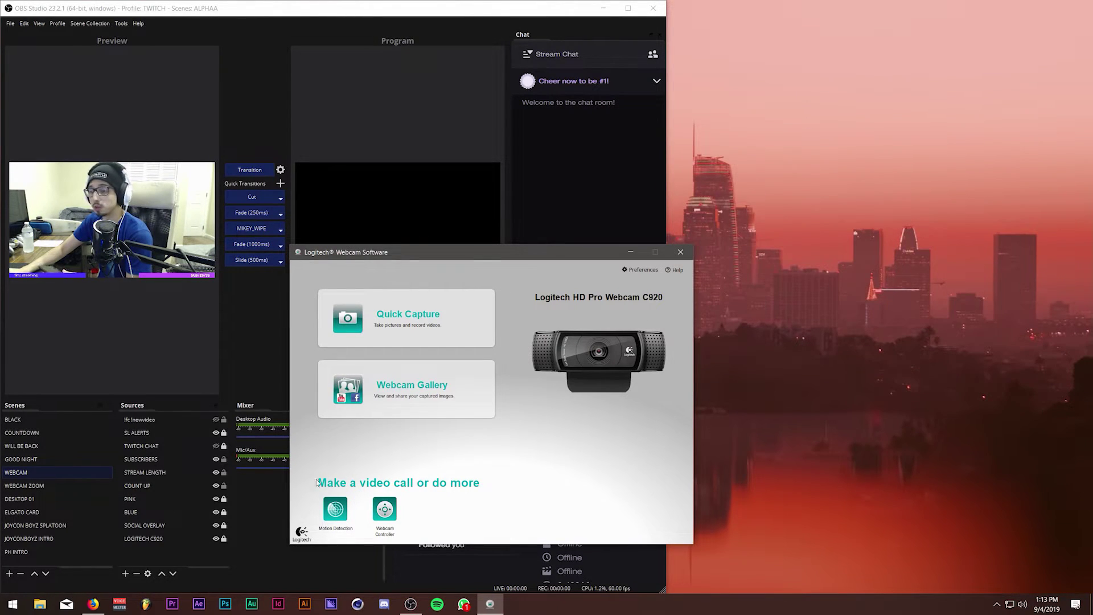
click(13, 604)
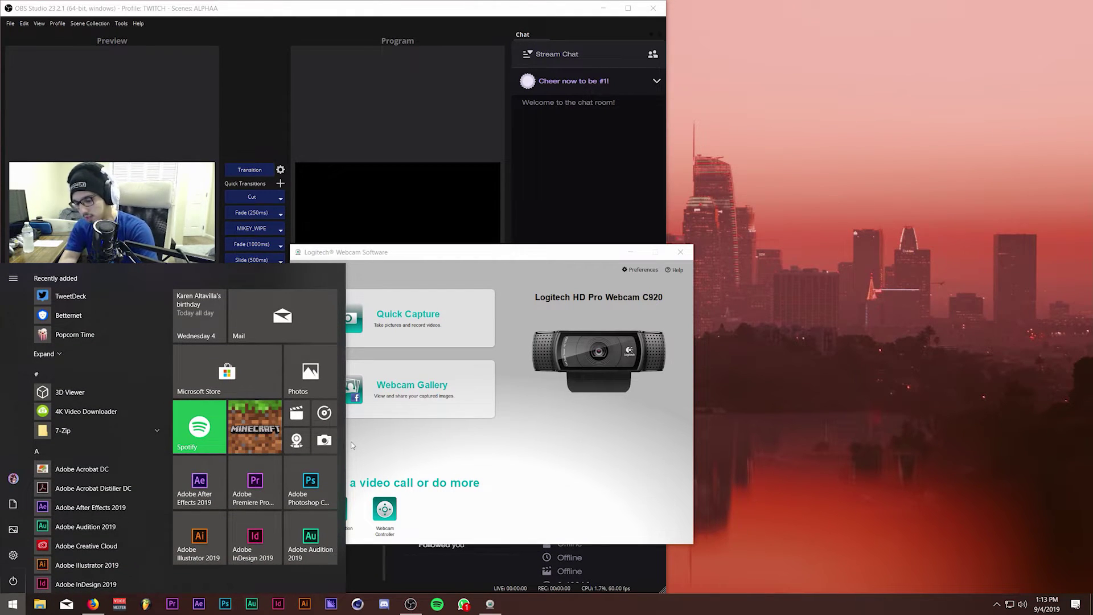
text(deck)
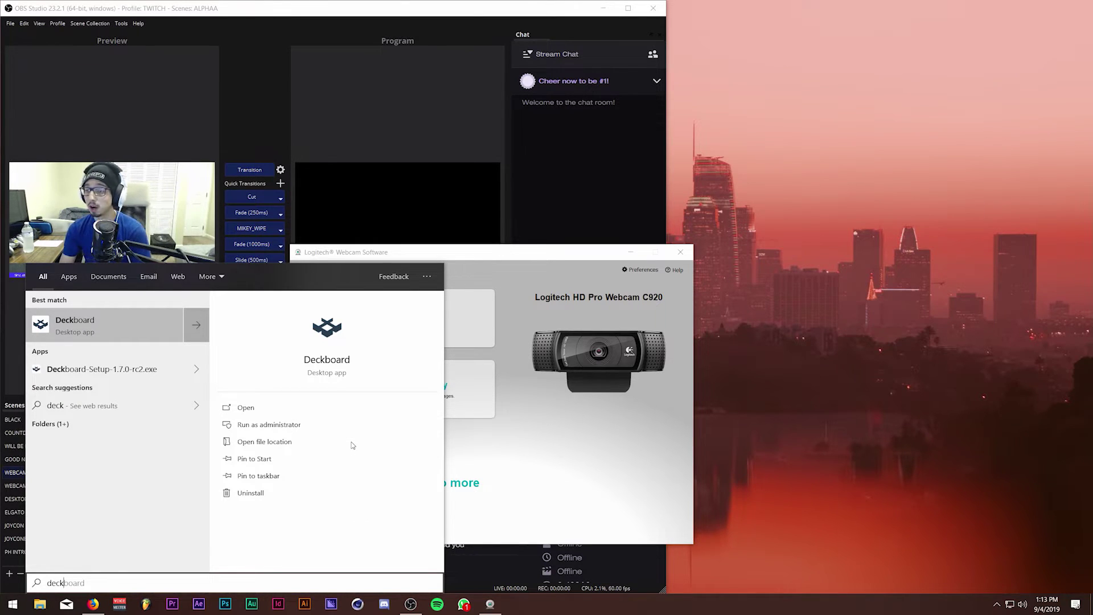
key(Return)
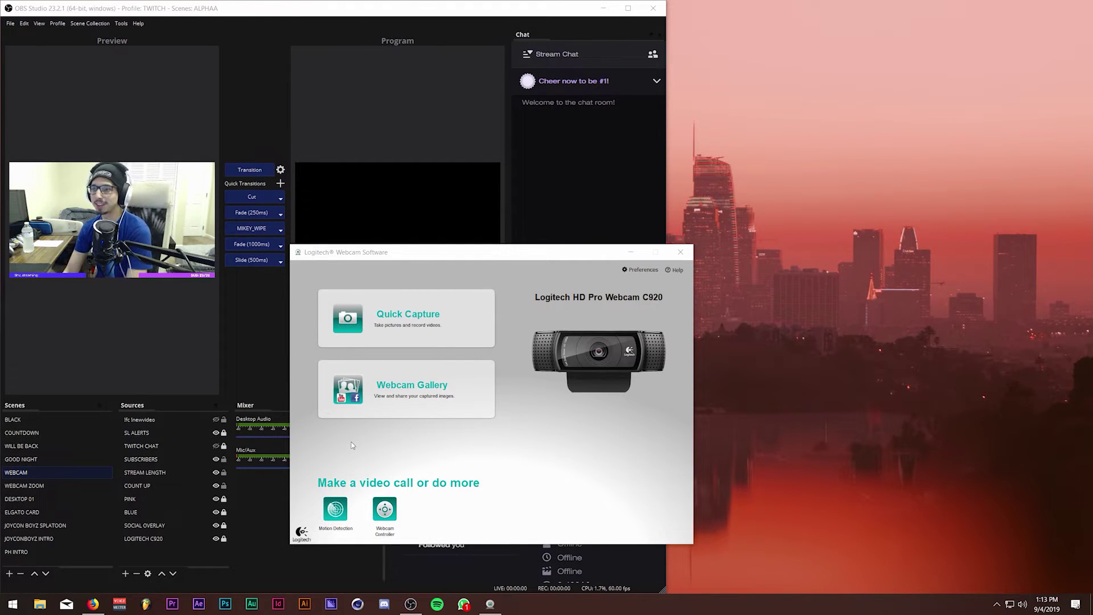
Restart Deckboard once more from a 'deck' search and close the Logitech Webcam Software.
drag(545, 148, 862, 66)
click(691, 125)
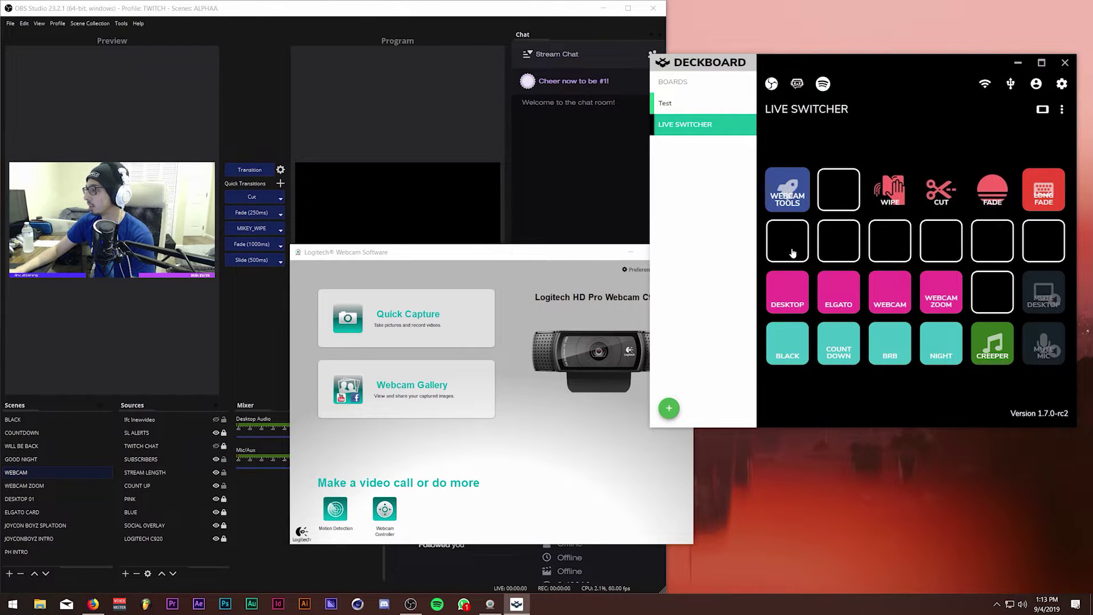
key(alt+F4)
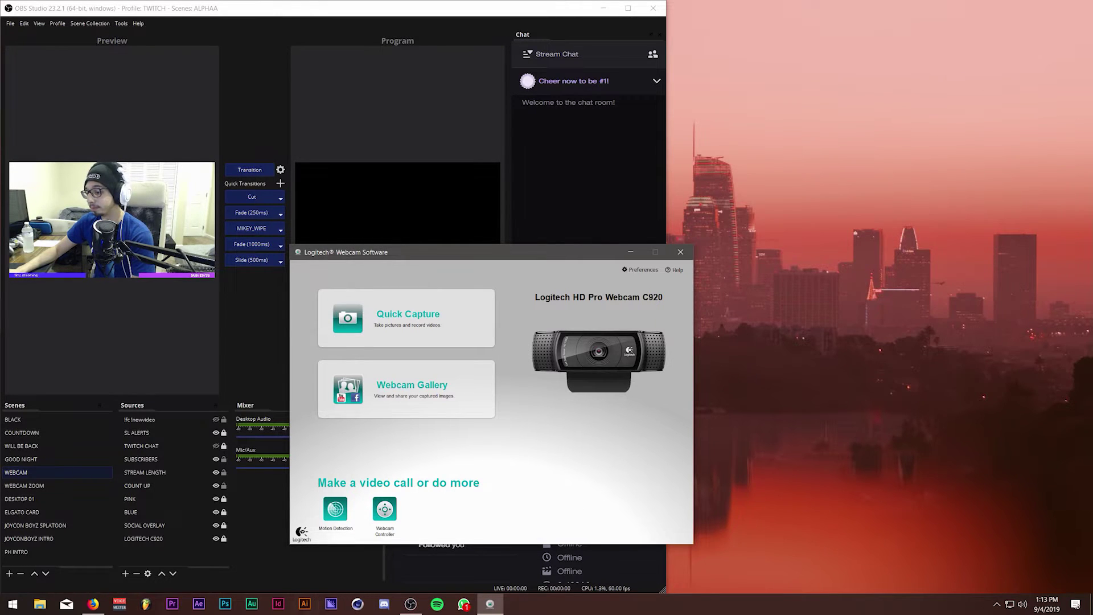
click(13, 604)
text(deck)
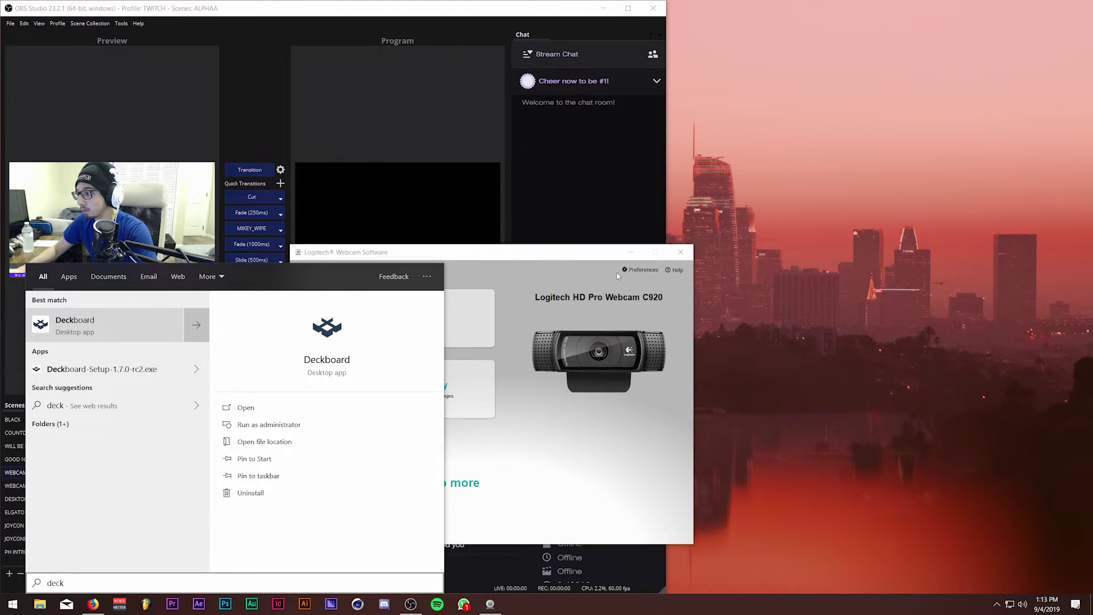
click(126, 331)
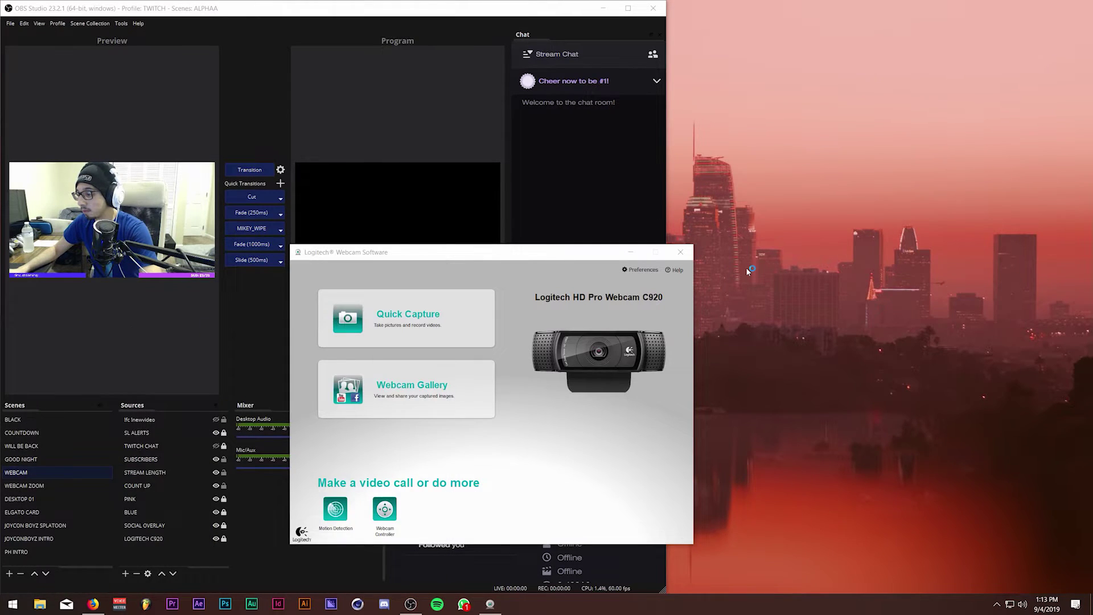
click(680, 251)
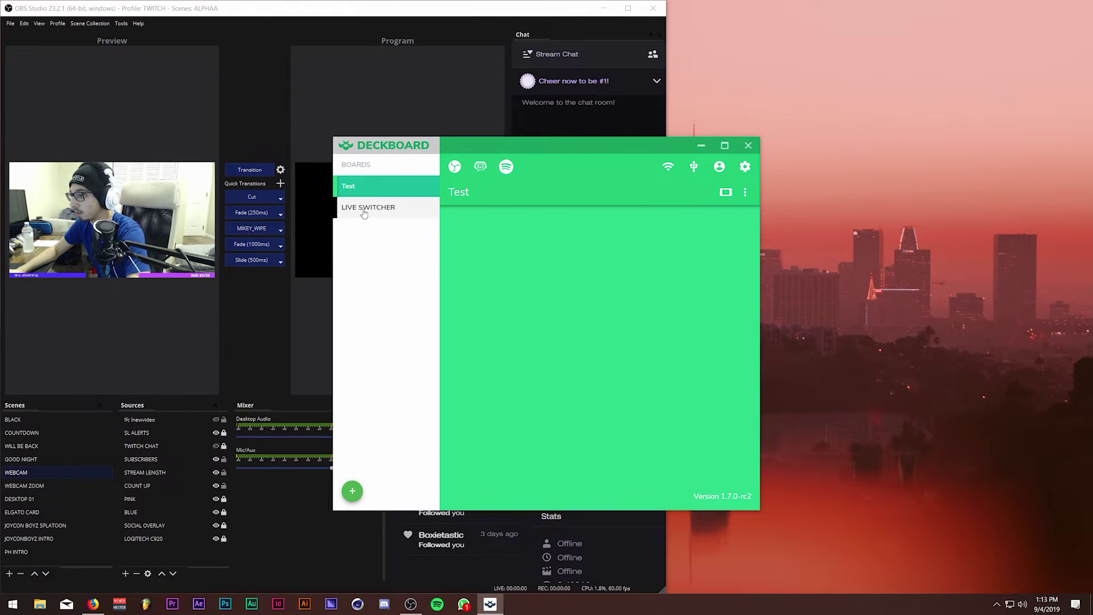
Look at the LIVE SWITCHER board and WIPE button settings, then quit Deckboard.
click(522, 274)
click(613, 459)
click(578, 272)
click(613, 461)
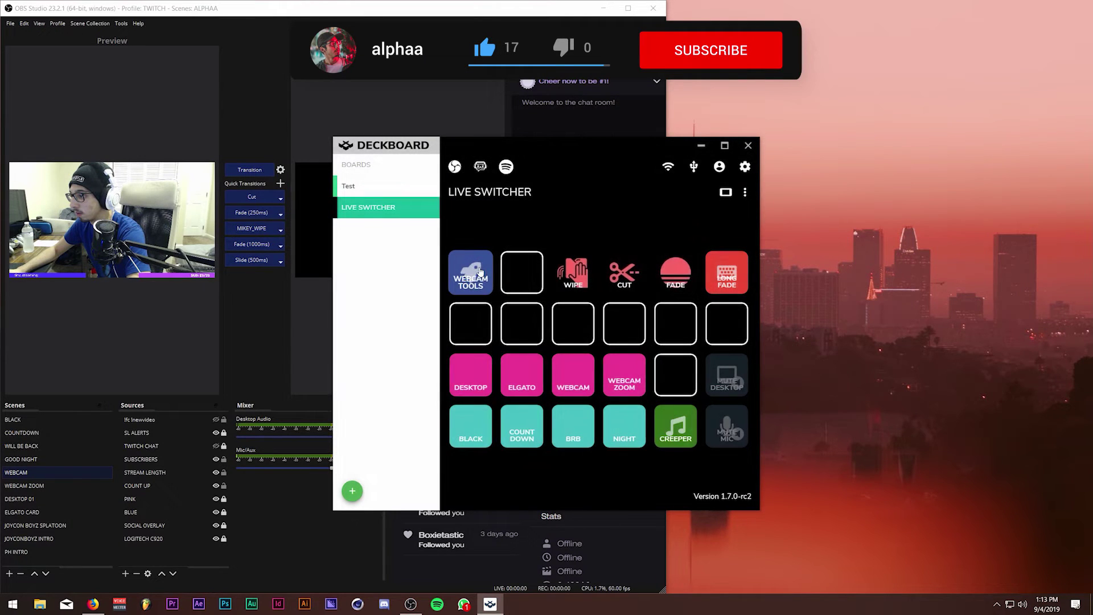
key(alt+F4)
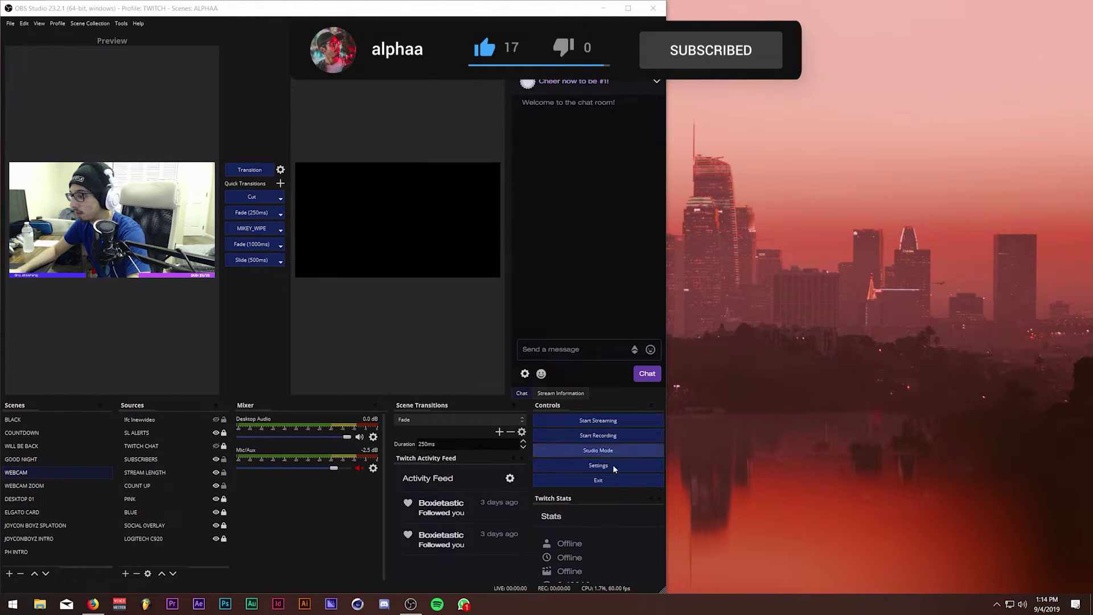
click(996, 604)
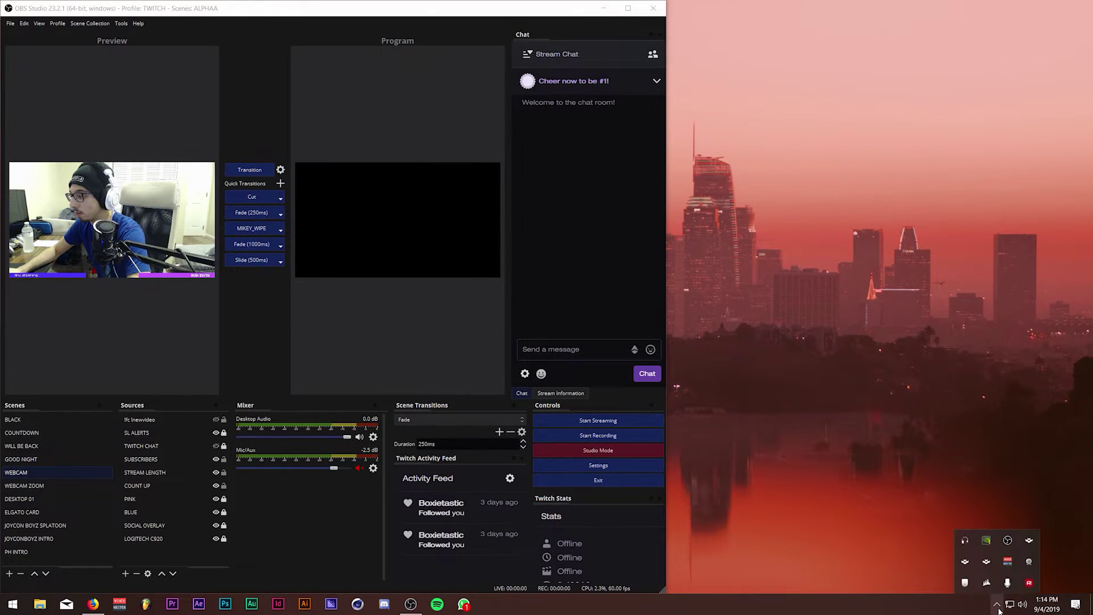
click(814, 394)
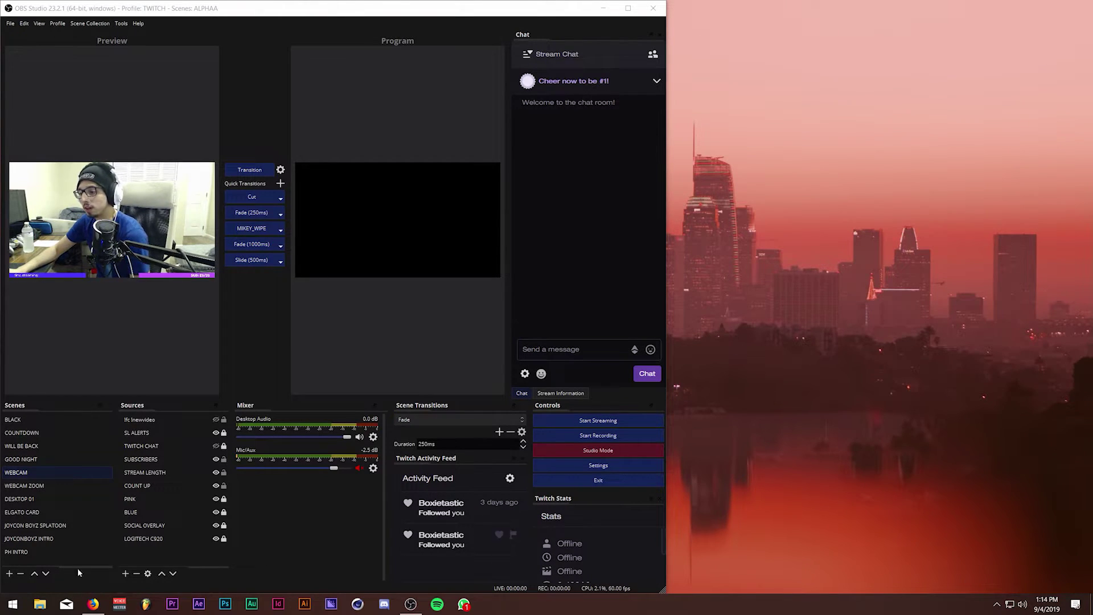
Relaunch Deckboard from a 'dec' search, open LIVE SWITCHER, and place the window beside OBS.
click(12, 603)
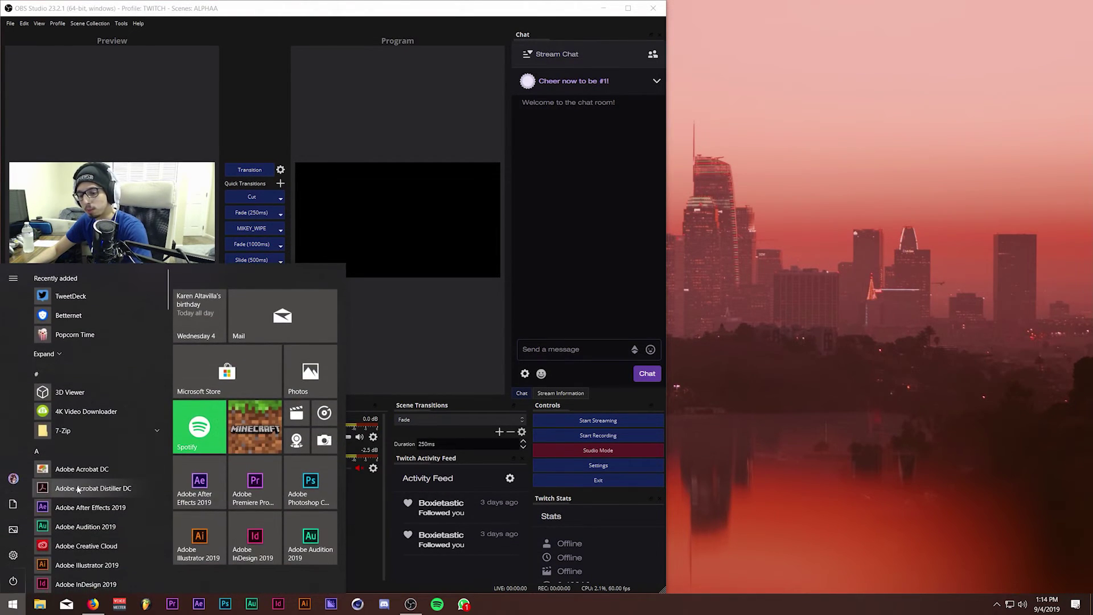
text(dec)
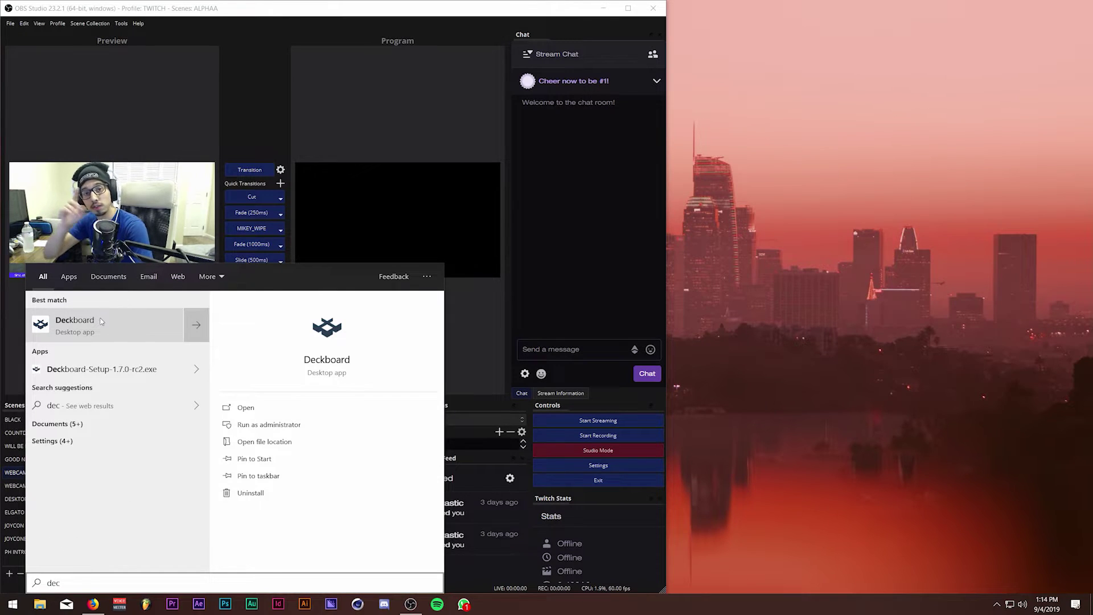
click(101, 322)
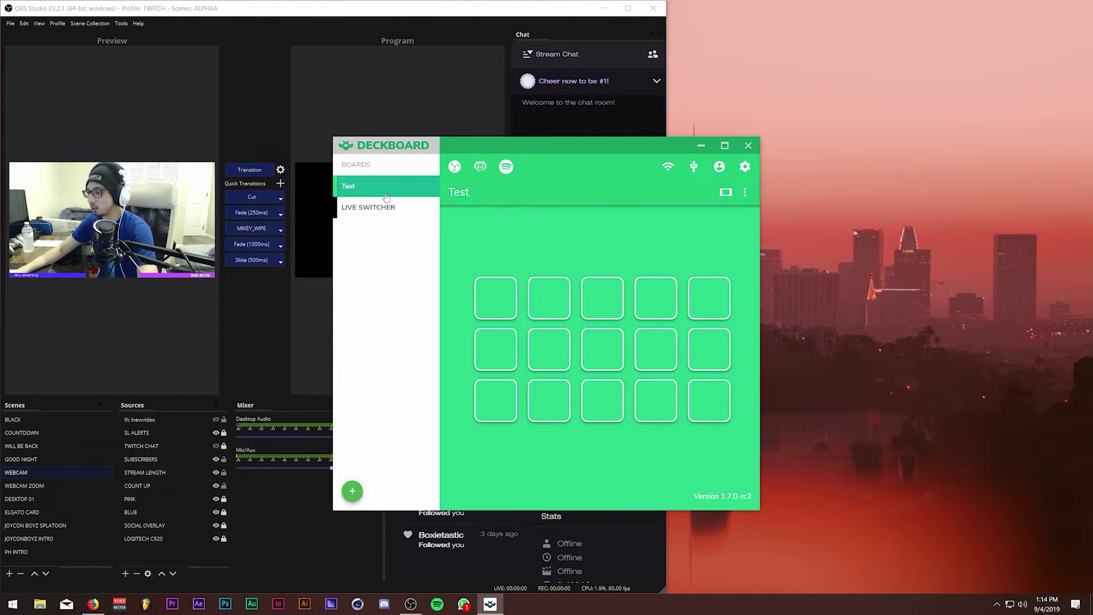
click(369, 207)
drag(467, 142, 802, 12)
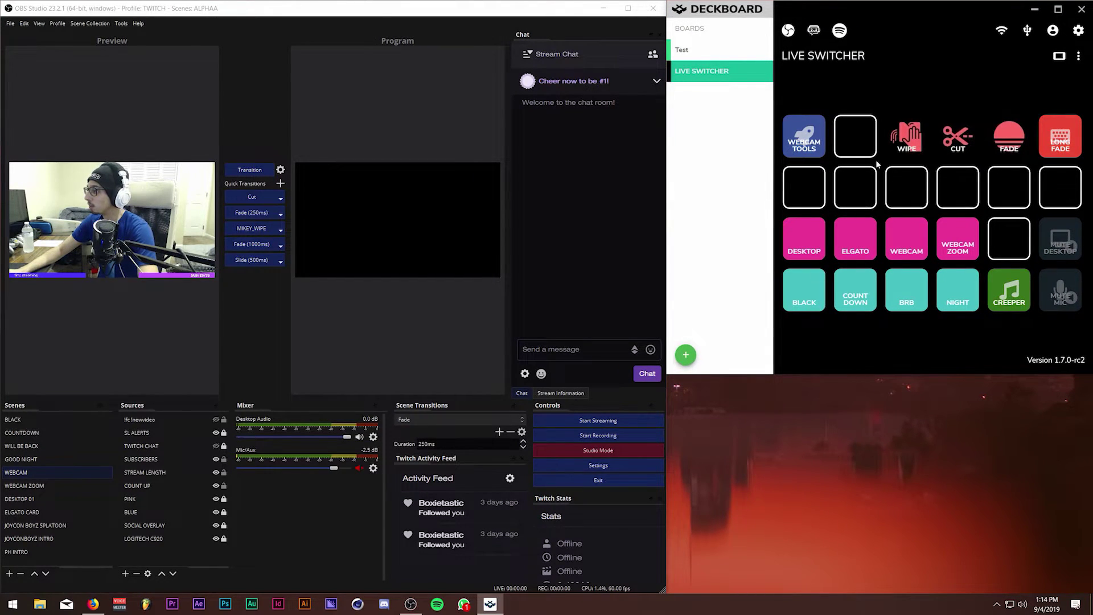
click(855, 137)
click(790, 206)
click(820, 249)
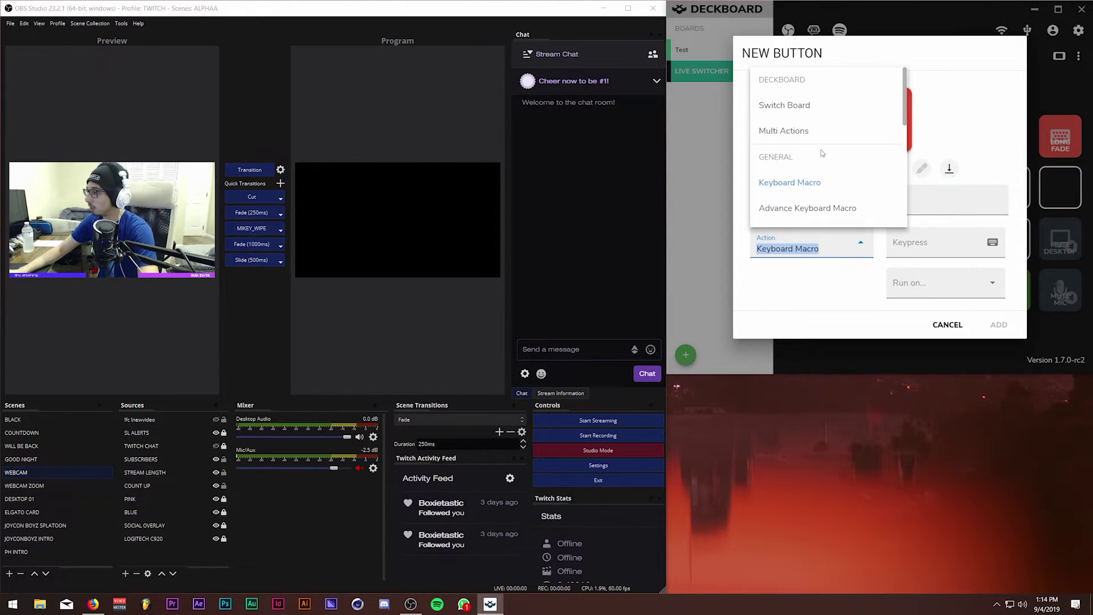
scroll(804, 188, down, 5)
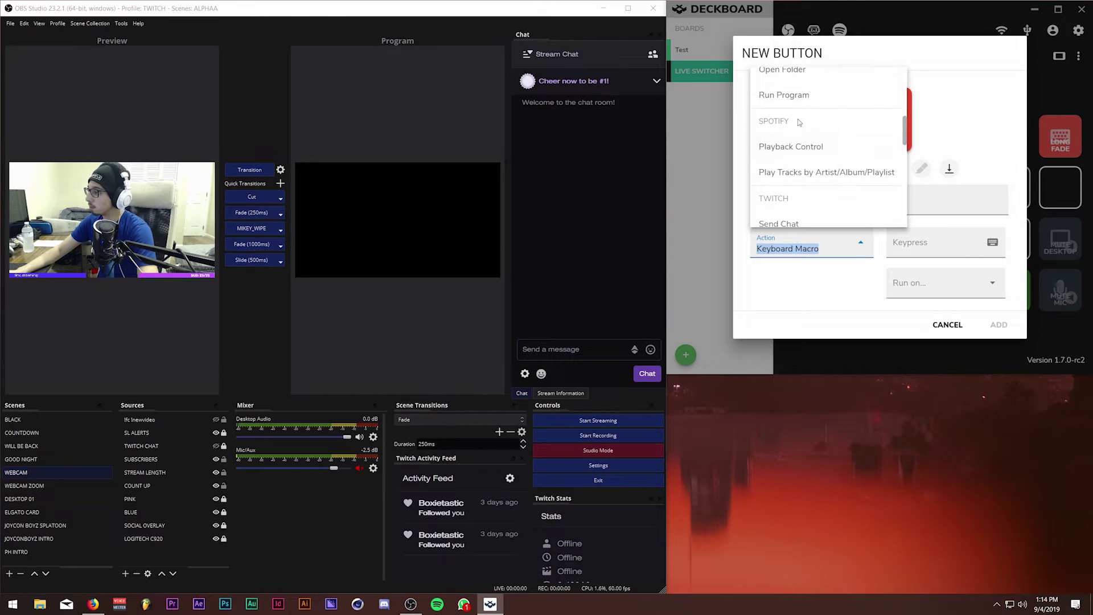
click(796, 95)
click(944, 246)
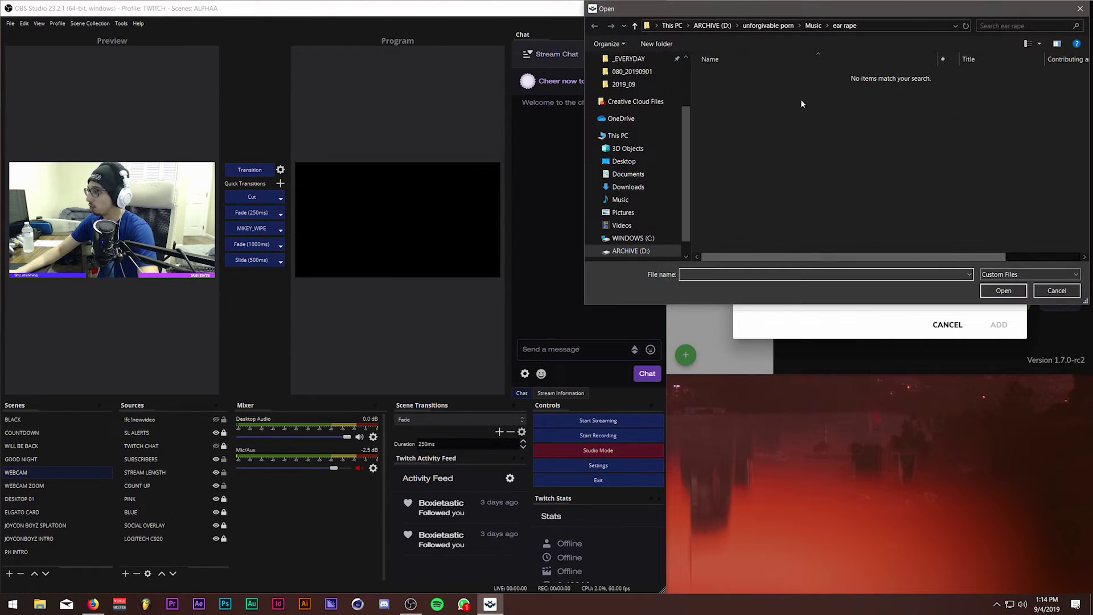
click(1057, 290)
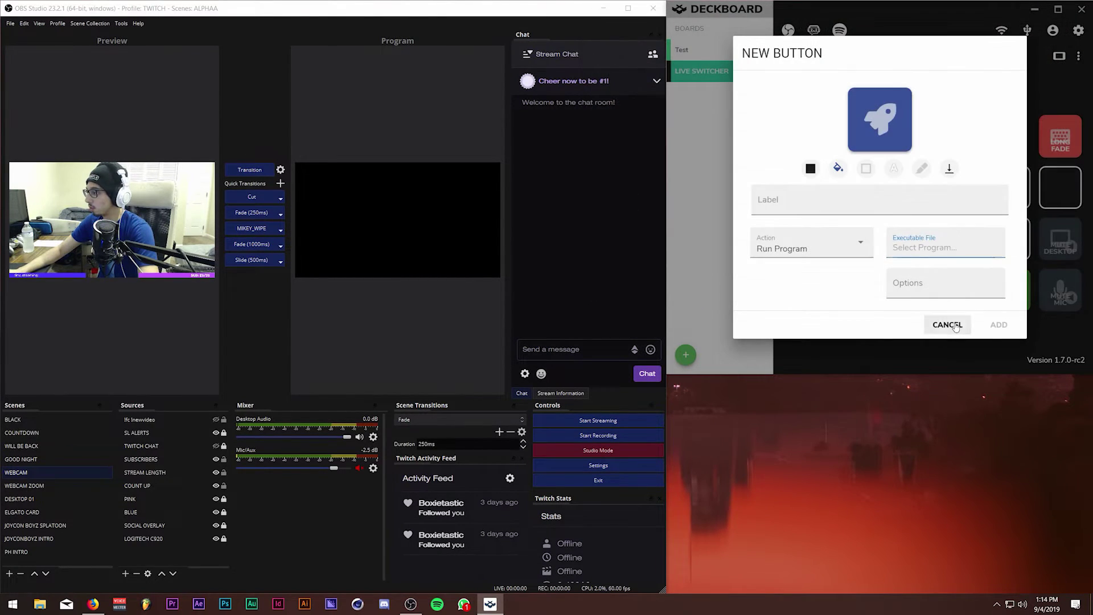
click(947, 325)
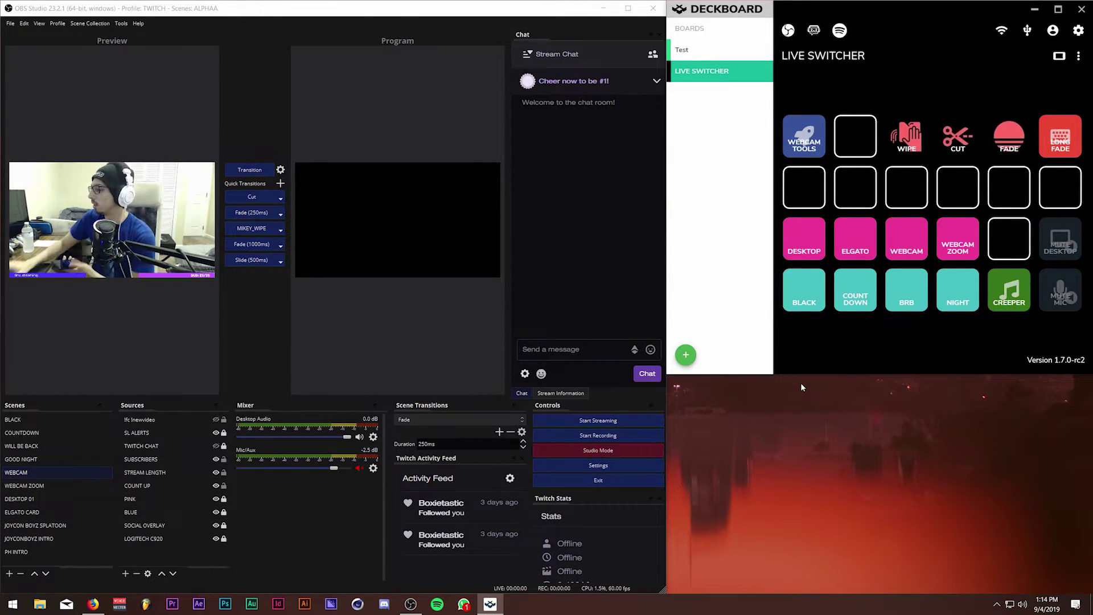
Show the pairing QR code for the phone, then leave OBS Studio Mode and select WEBCAM.
click(1026, 31)
click(1003, 32)
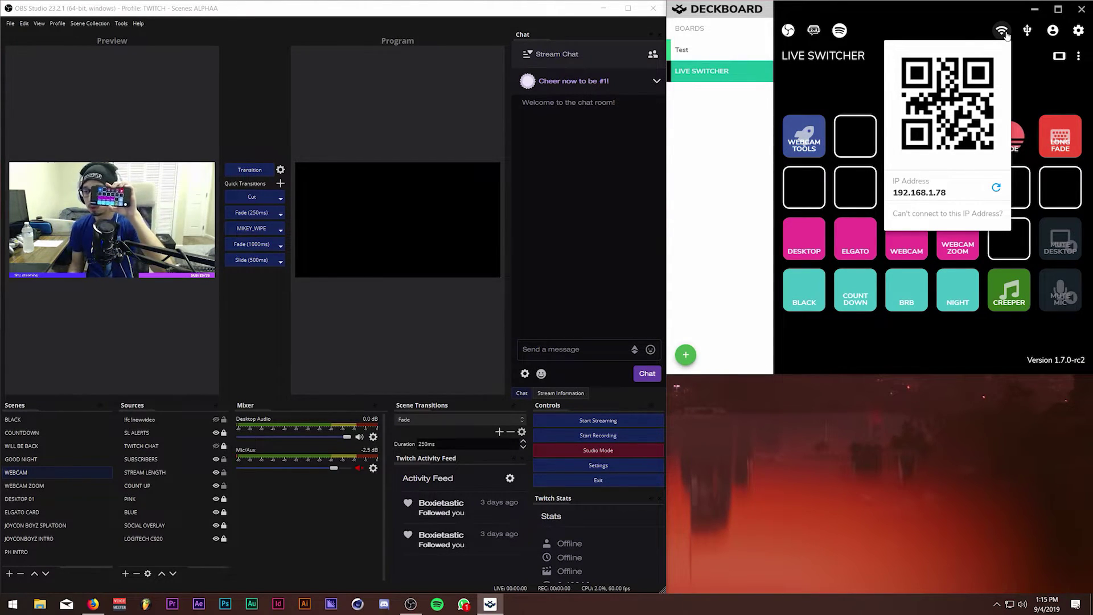
click(596, 449)
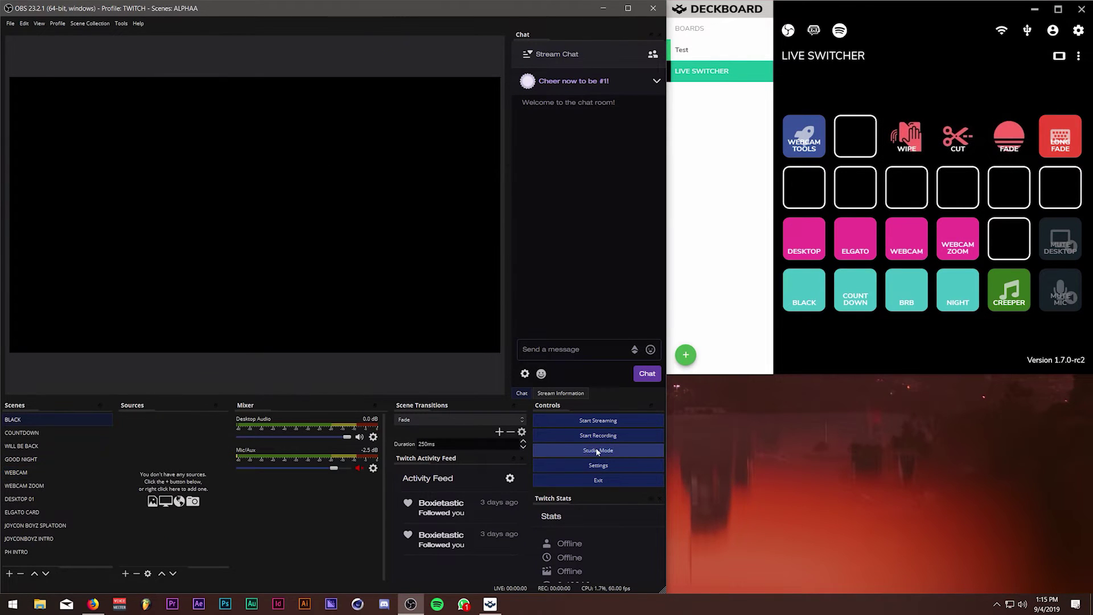
click(40, 473)
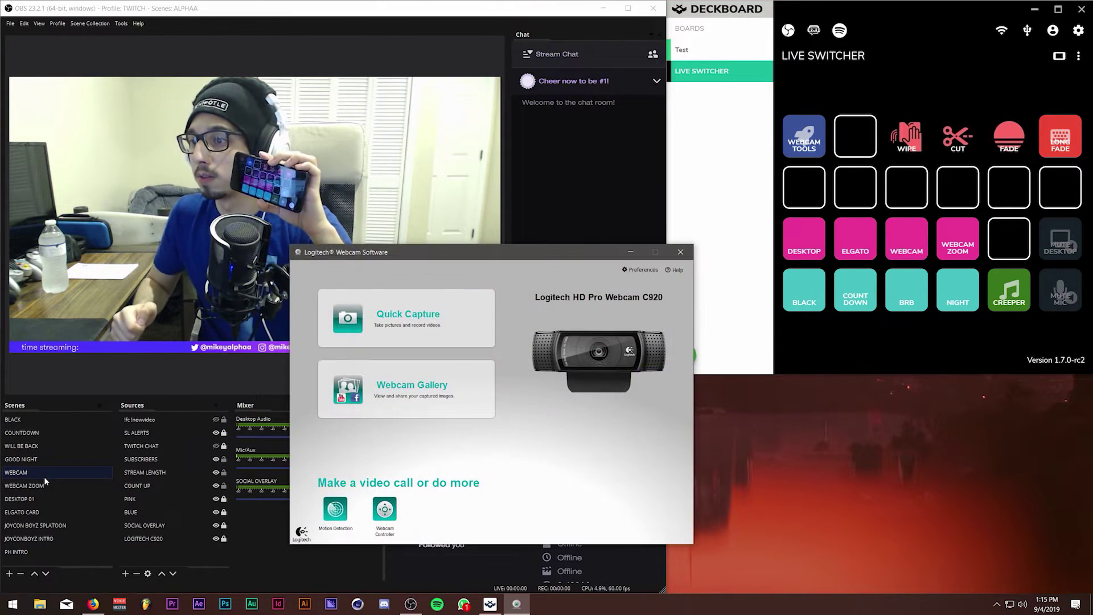
Raise the C920's white balance in Webcam Controller, save it, and close the Logitech windows.
click(385, 510)
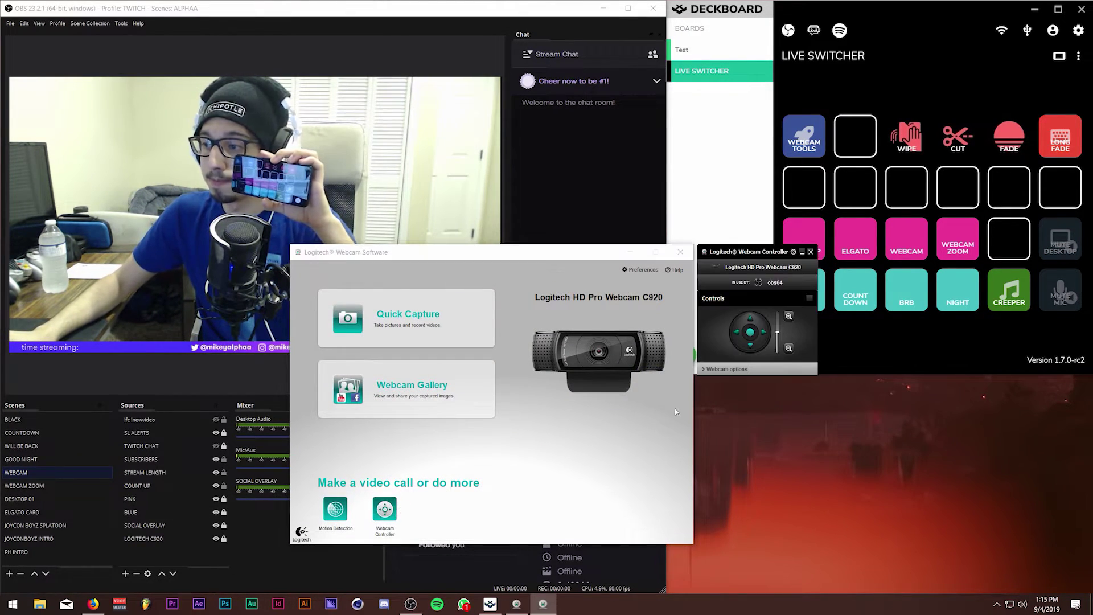
click(728, 368)
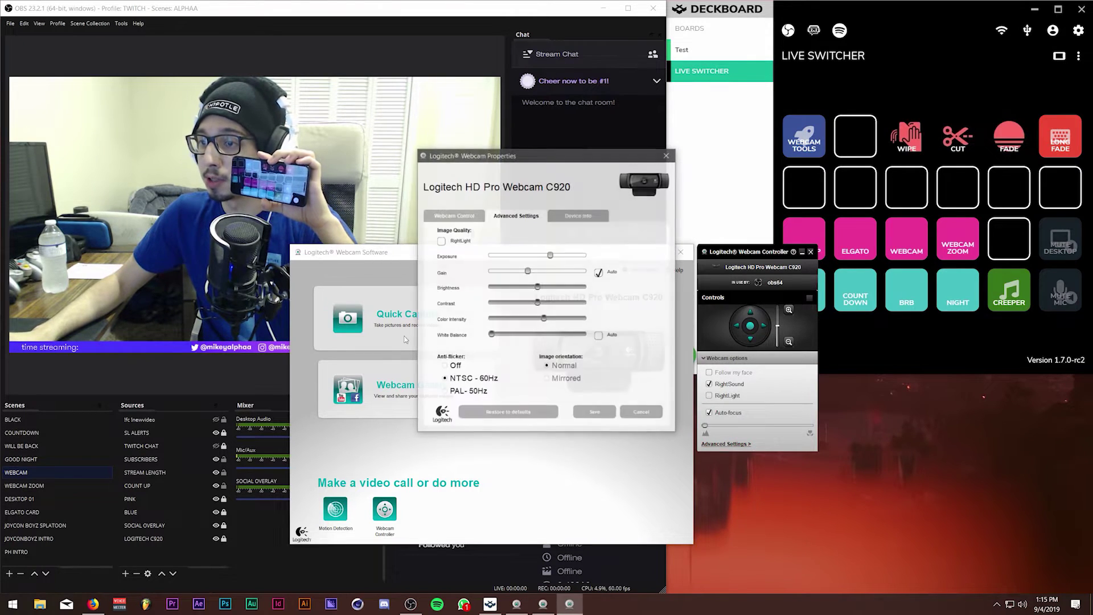
drag(493, 337, 520, 338)
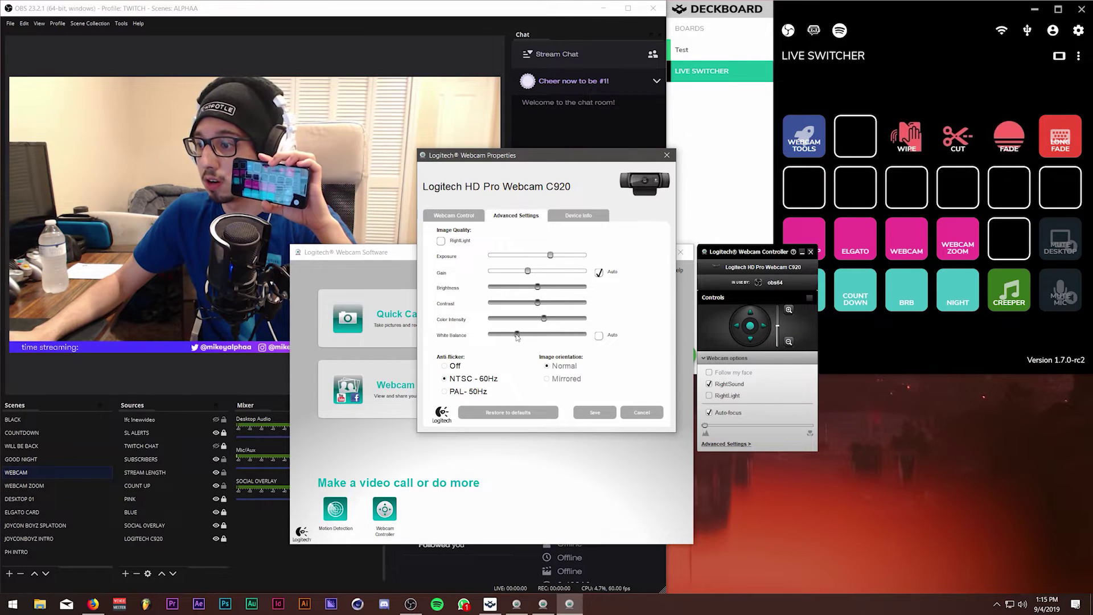
click(595, 412)
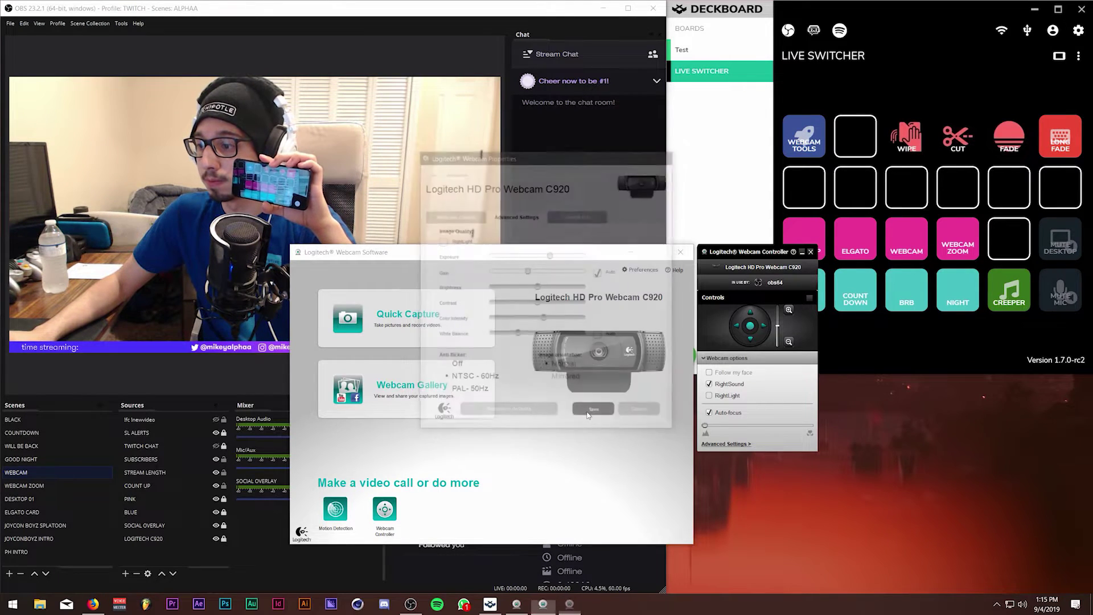
click(680, 251)
click(809, 252)
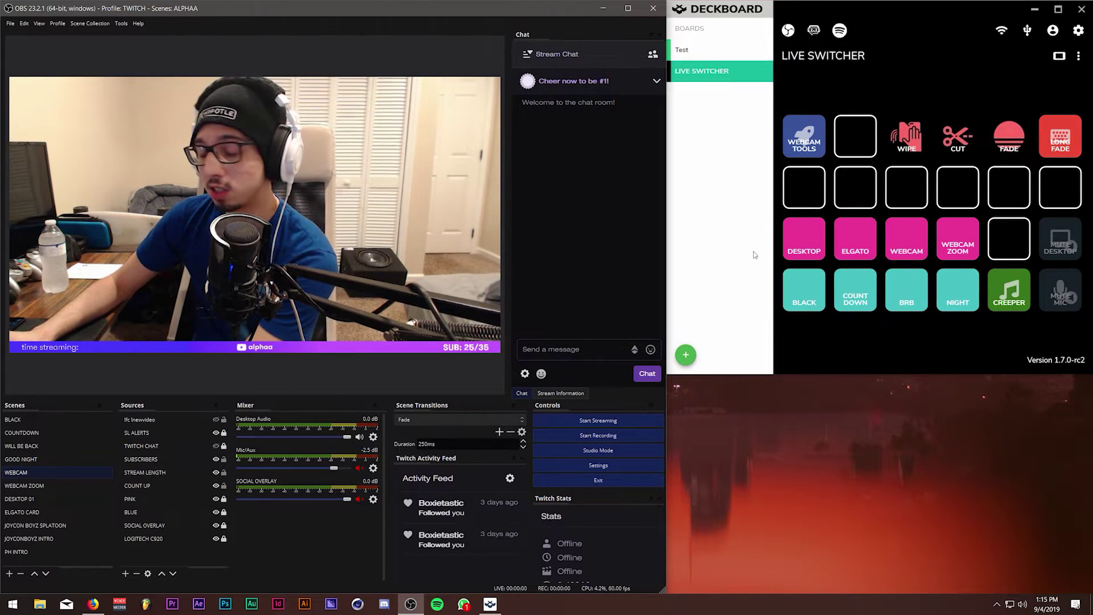
click(9, 23)
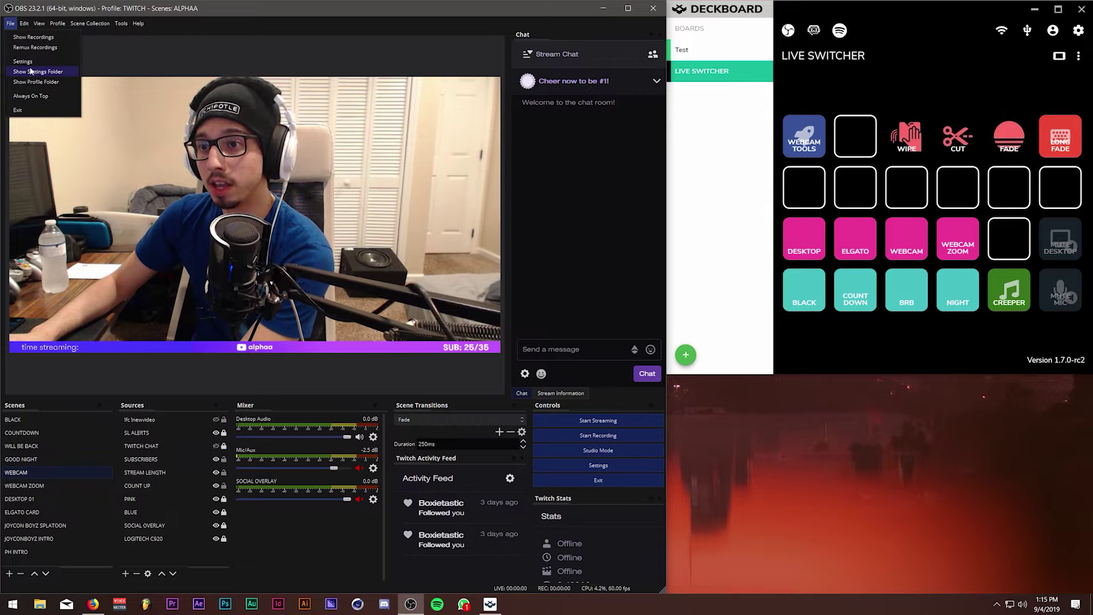
key(Escape)
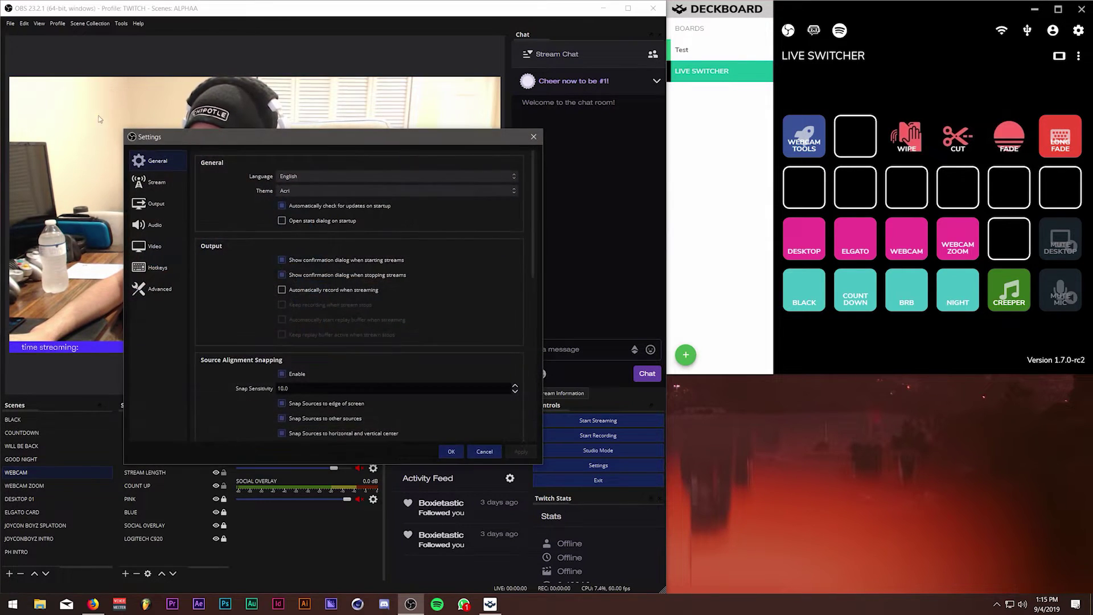
click(76, 216)
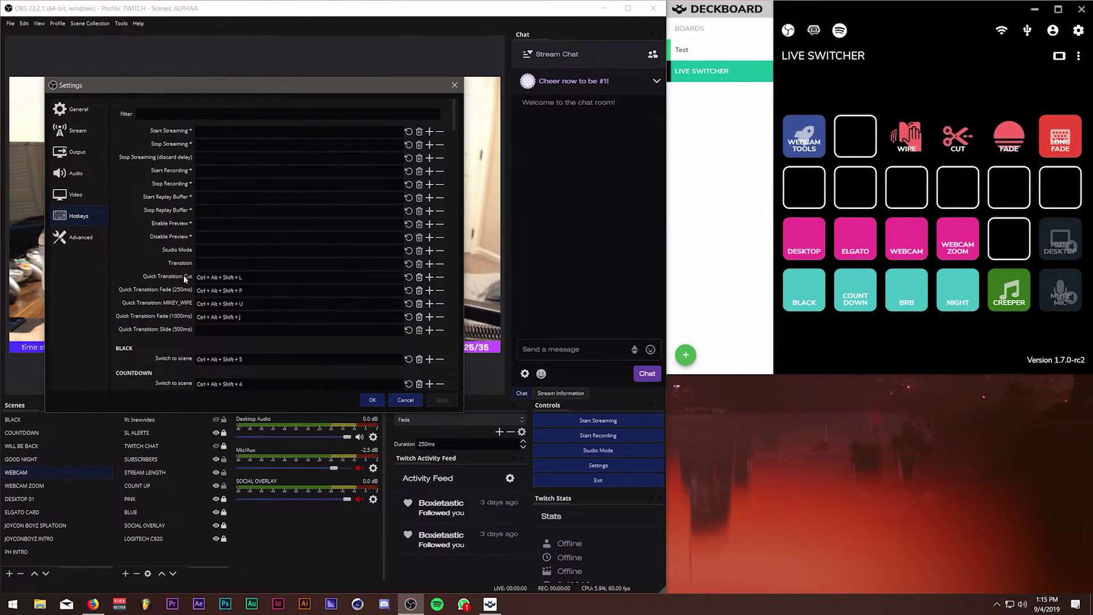
scroll(172, 279, down, 3)
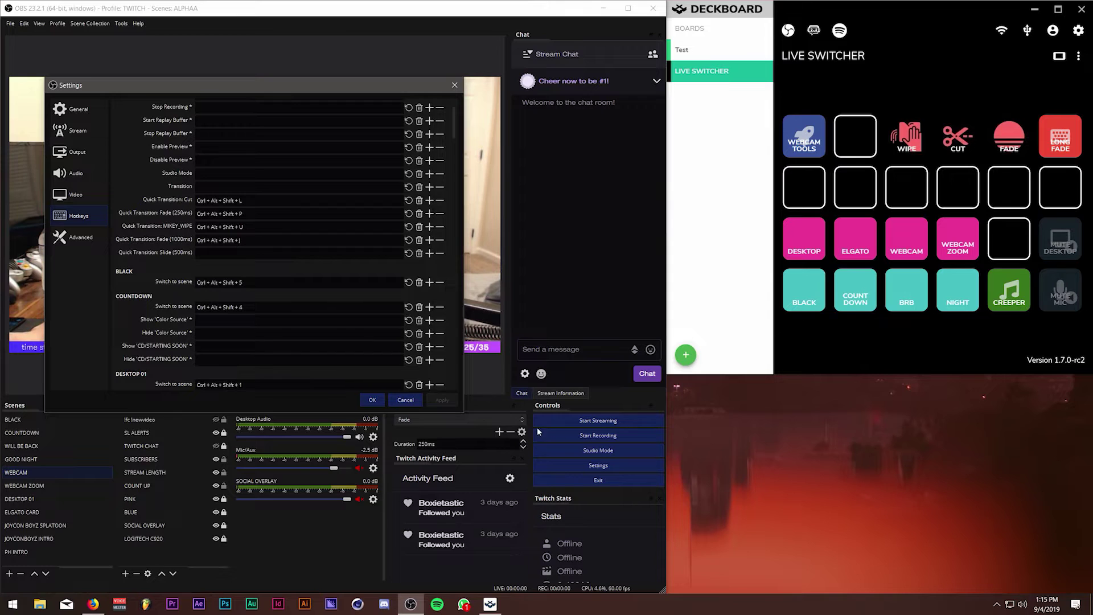
click(454, 86)
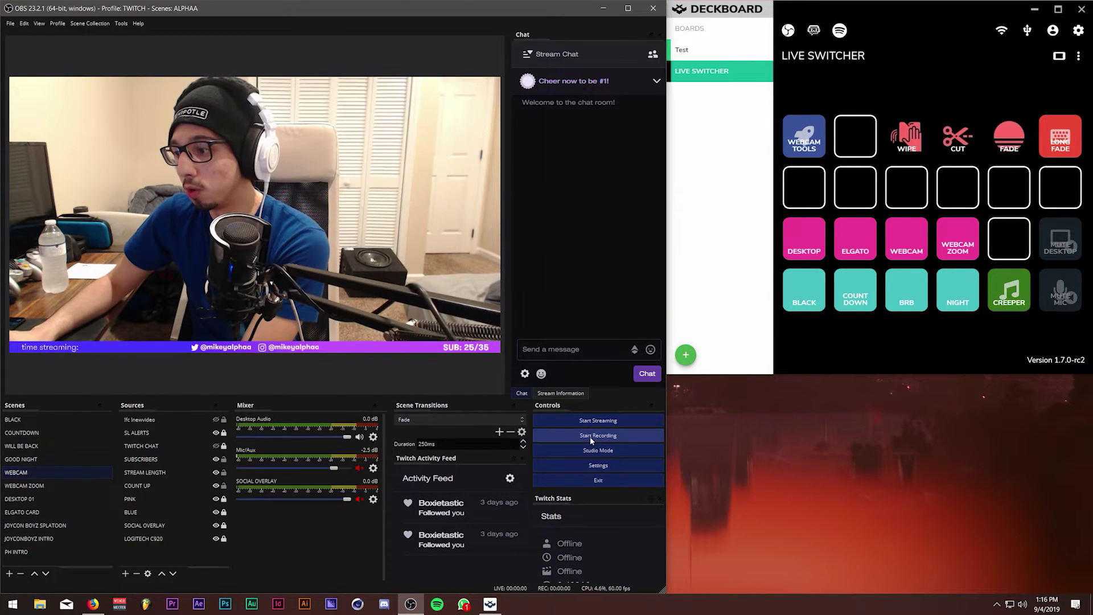
click(597, 450)
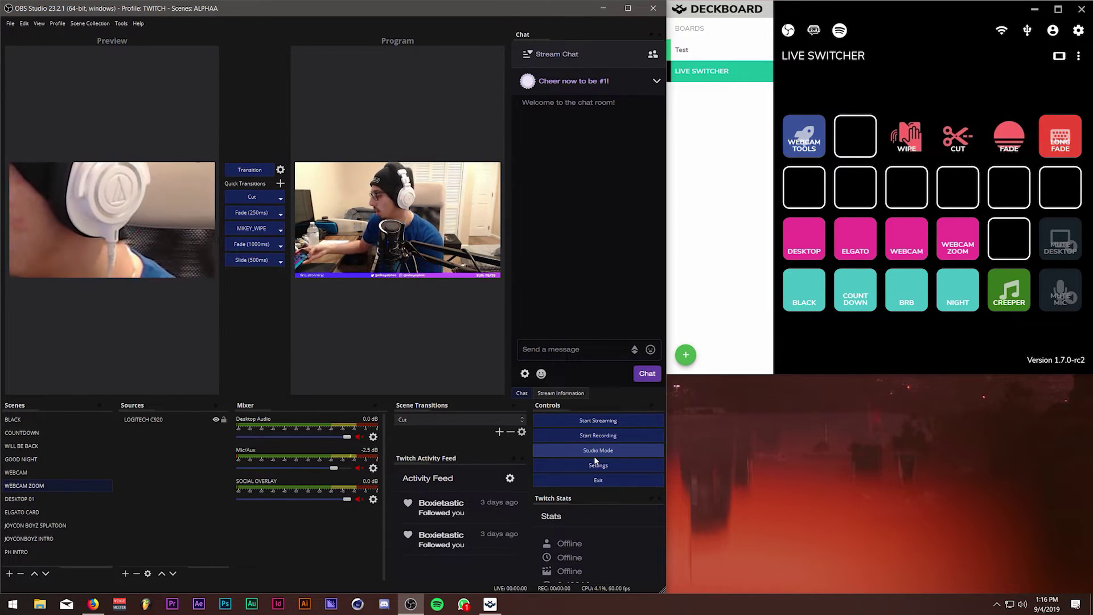
Open the MUTE MIC button on the Live Switcher board for editing.
click(1065, 306)
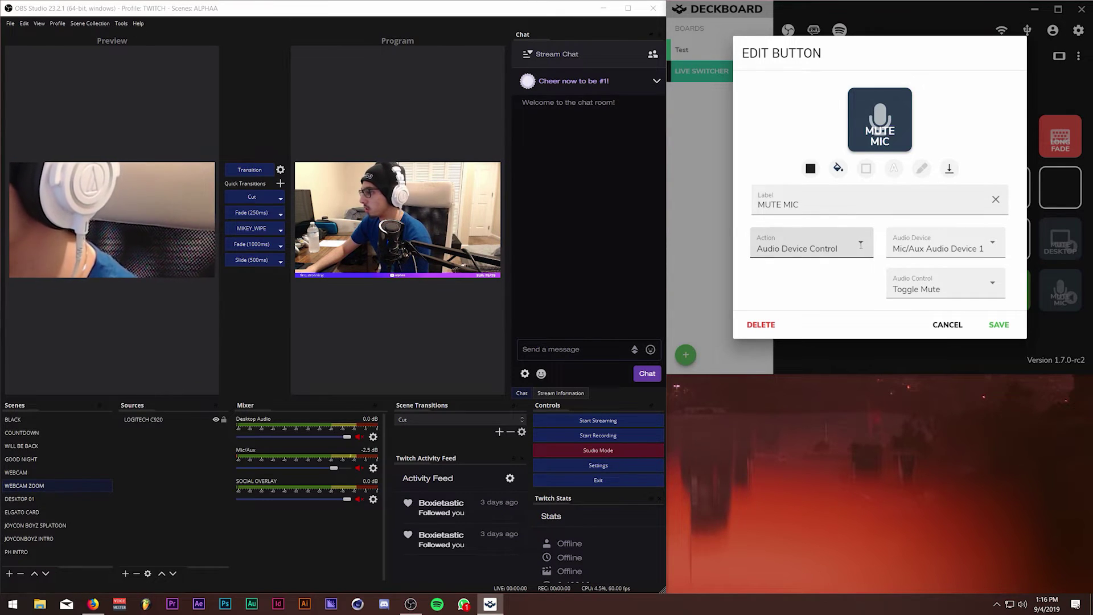
Keep MUTE MIC on Audio Device Control, with Toggle Mute targeting Mic/Aux Audio Device 1.
click(869, 244)
scroll(818, 153, down, 5)
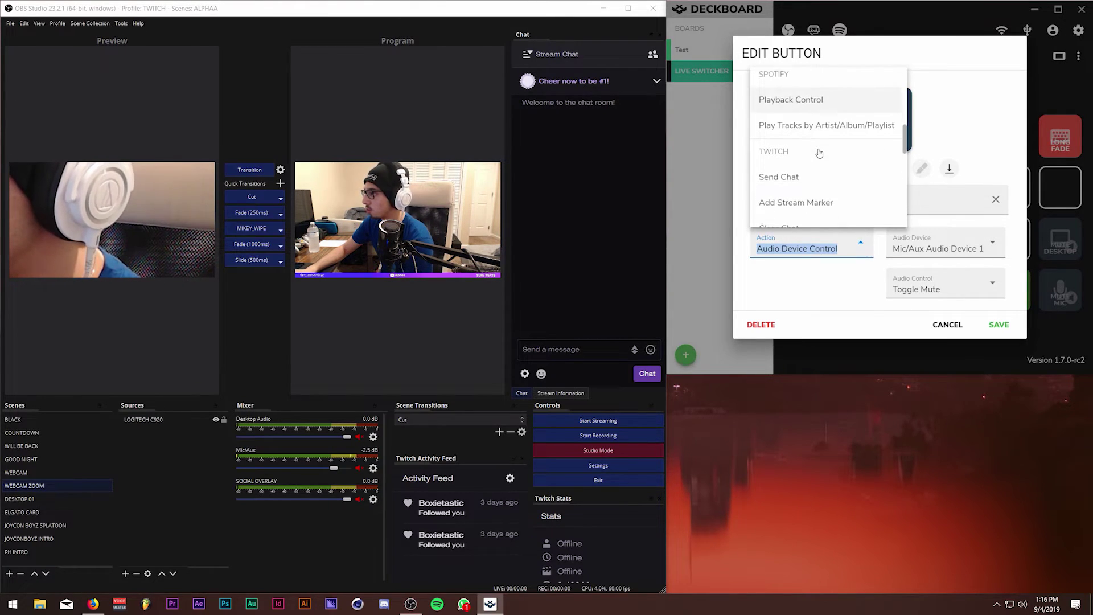
click(836, 276)
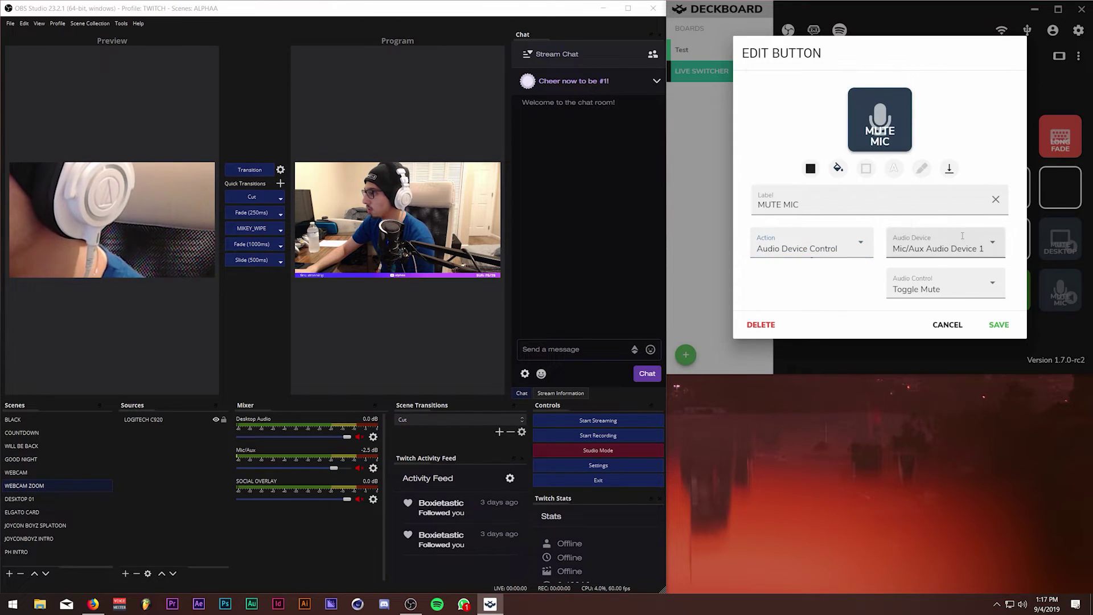
click(995, 247)
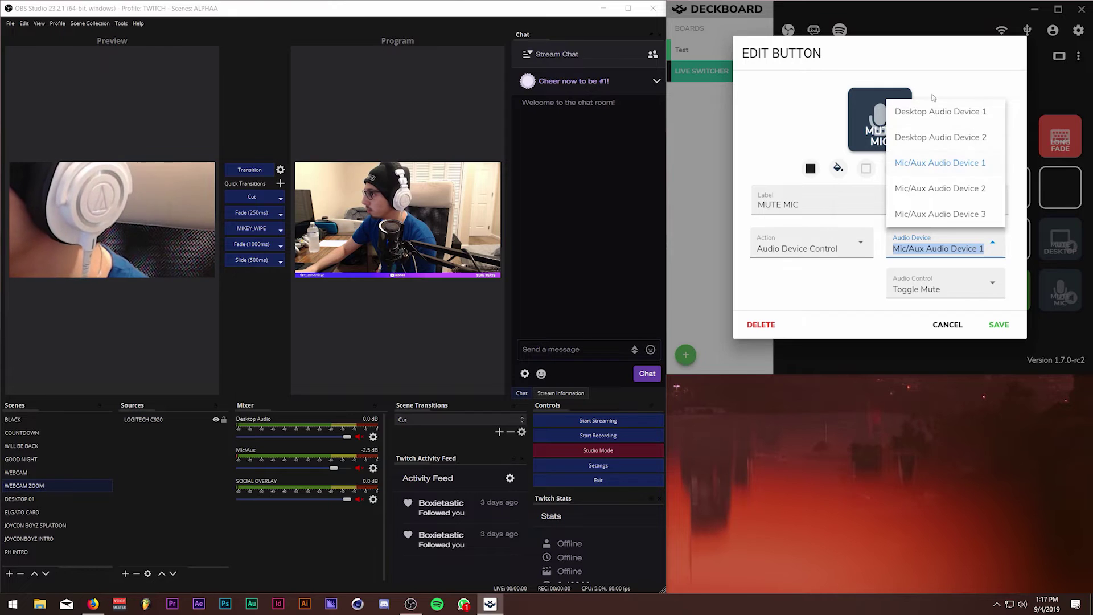
click(884, 224)
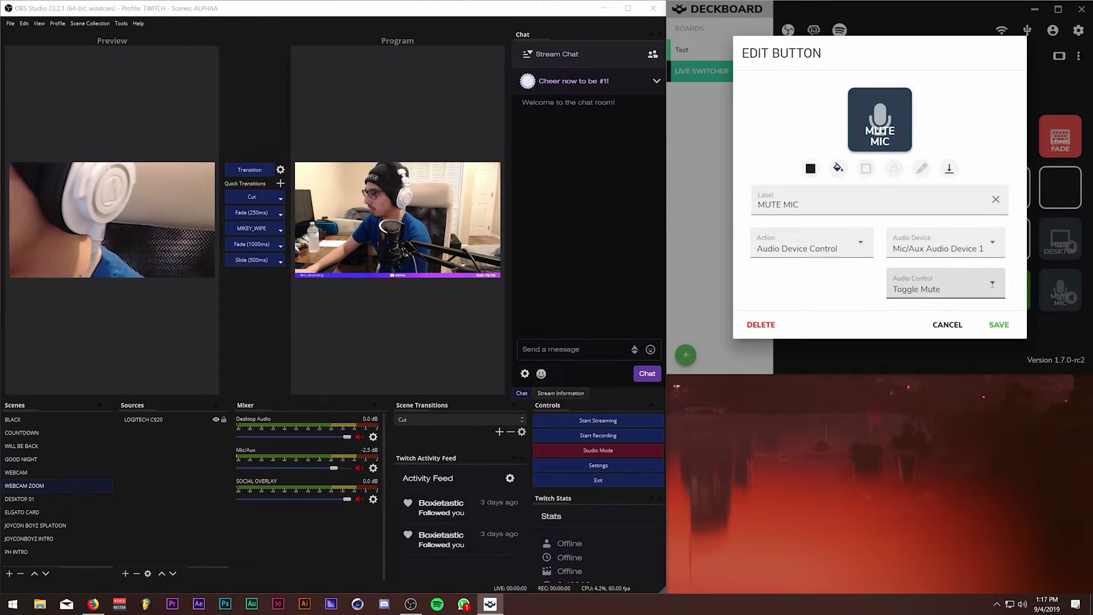
click(989, 280)
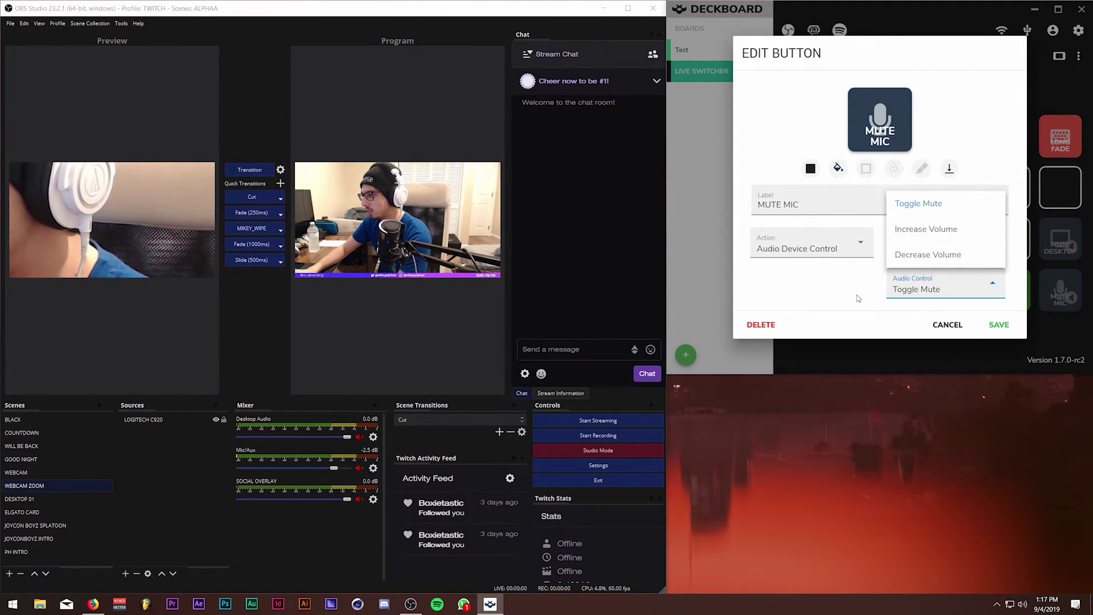
click(858, 299)
Save the MUTE MIC button settings, reopening and saving them once more.
click(1005, 324)
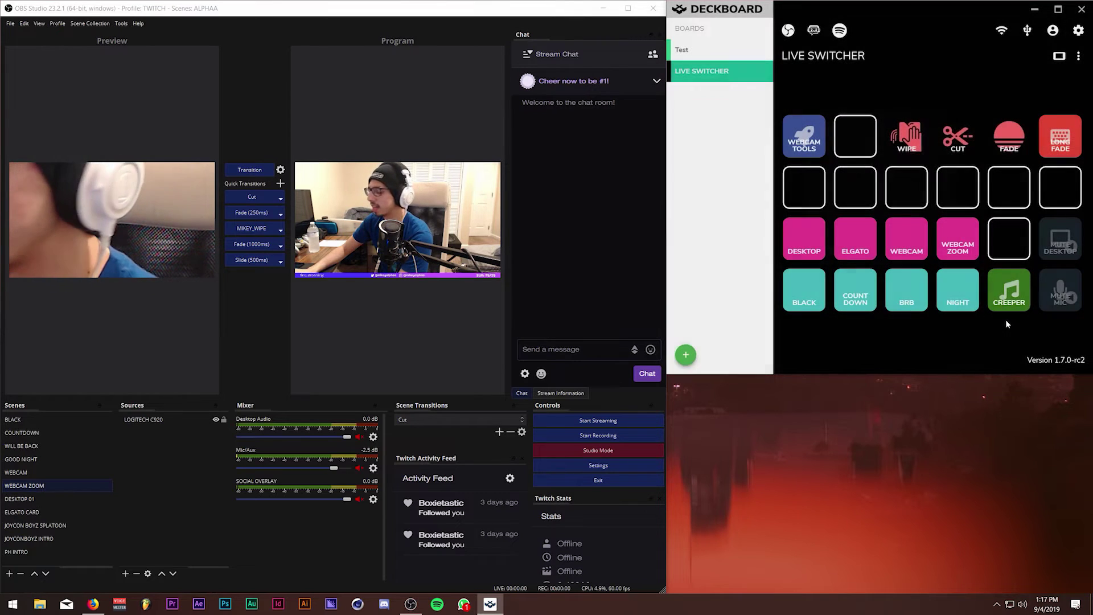
click(1063, 279)
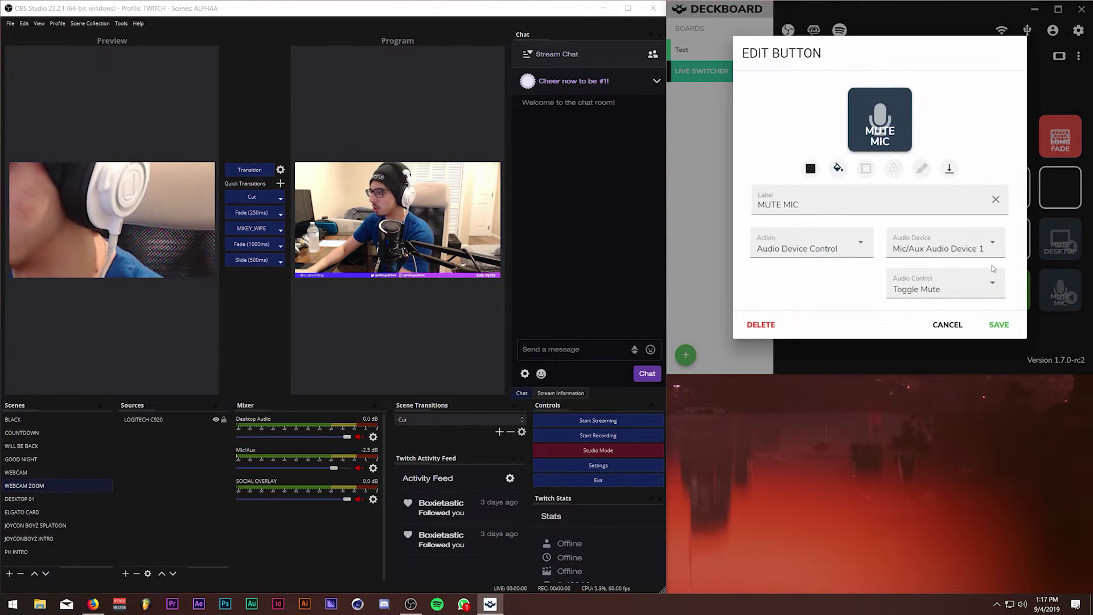
click(997, 324)
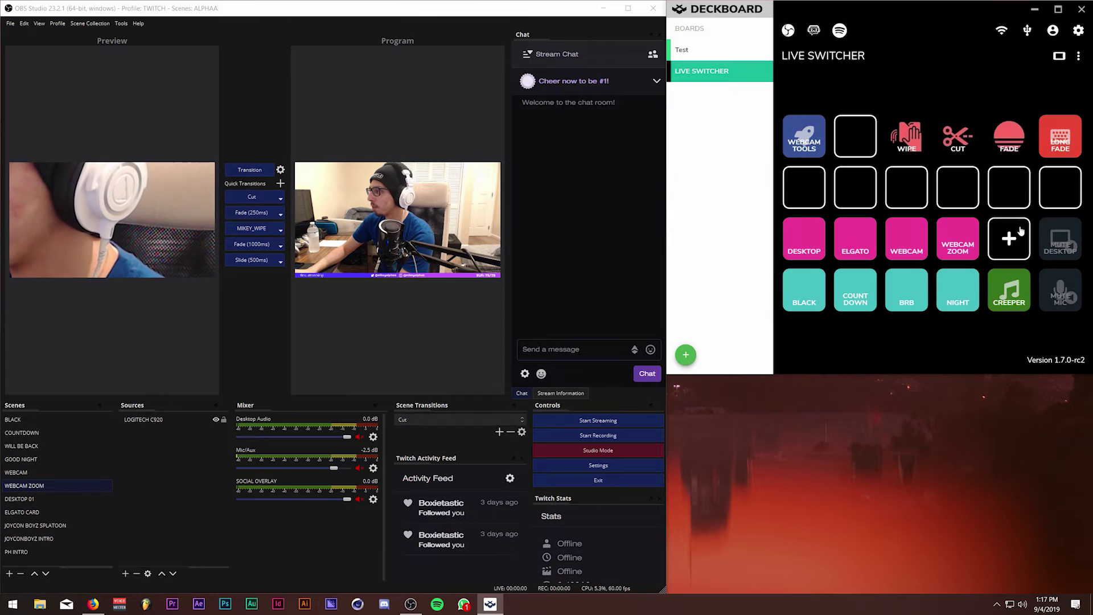
Open the WIPE button's settings and change its button style to image.
click(900, 128)
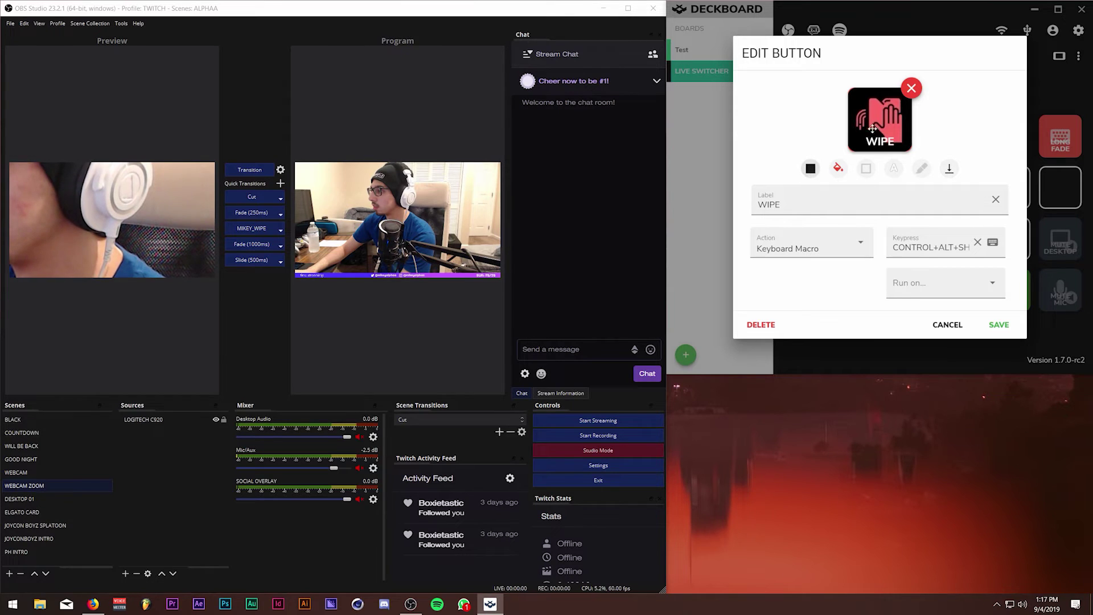
click(810, 168)
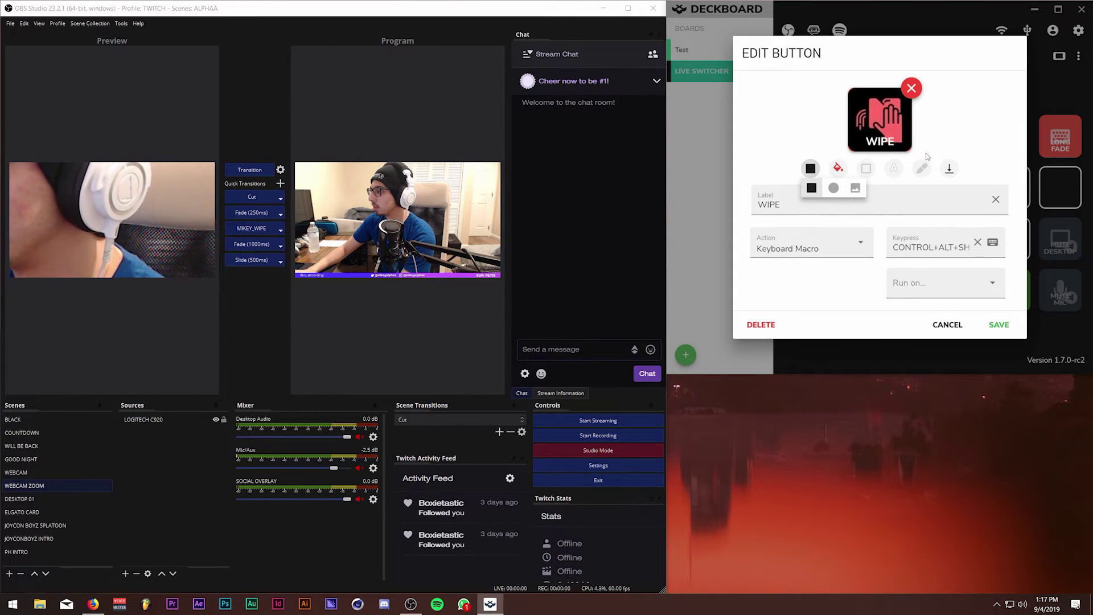
click(862, 192)
click(811, 190)
click(860, 192)
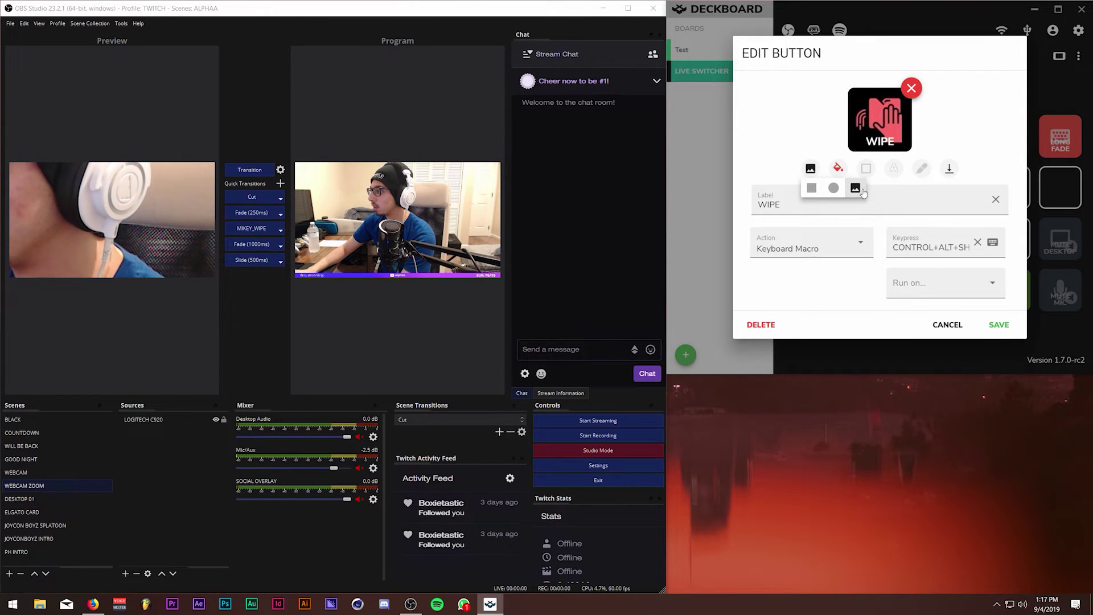
click(857, 168)
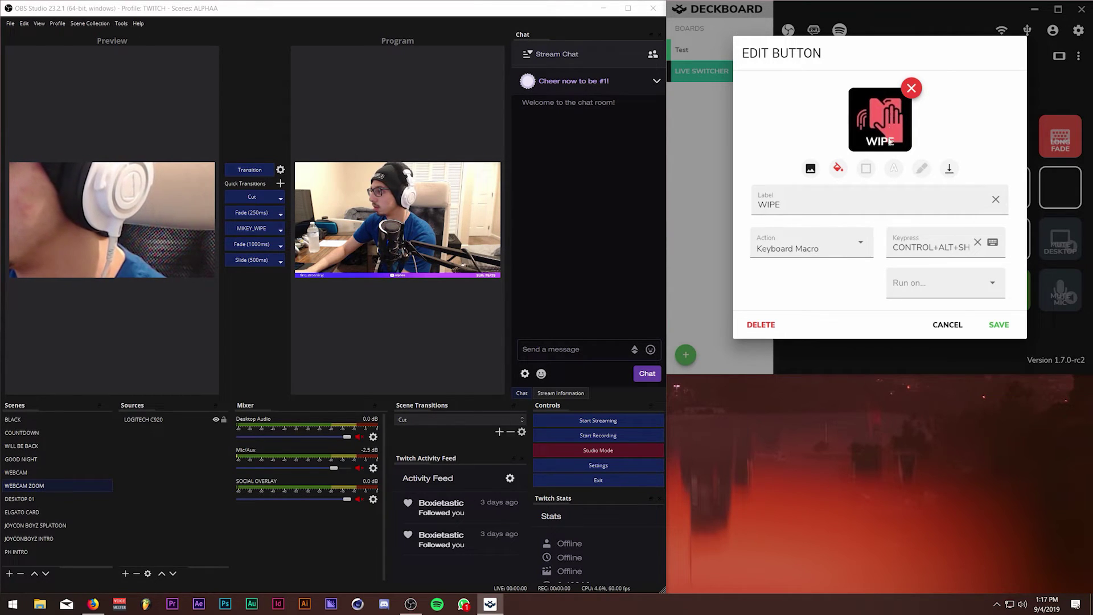
Discard the WIPE edits, then start a new button and cancel it without choosing an icon.
click(947, 324)
click(803, 187)
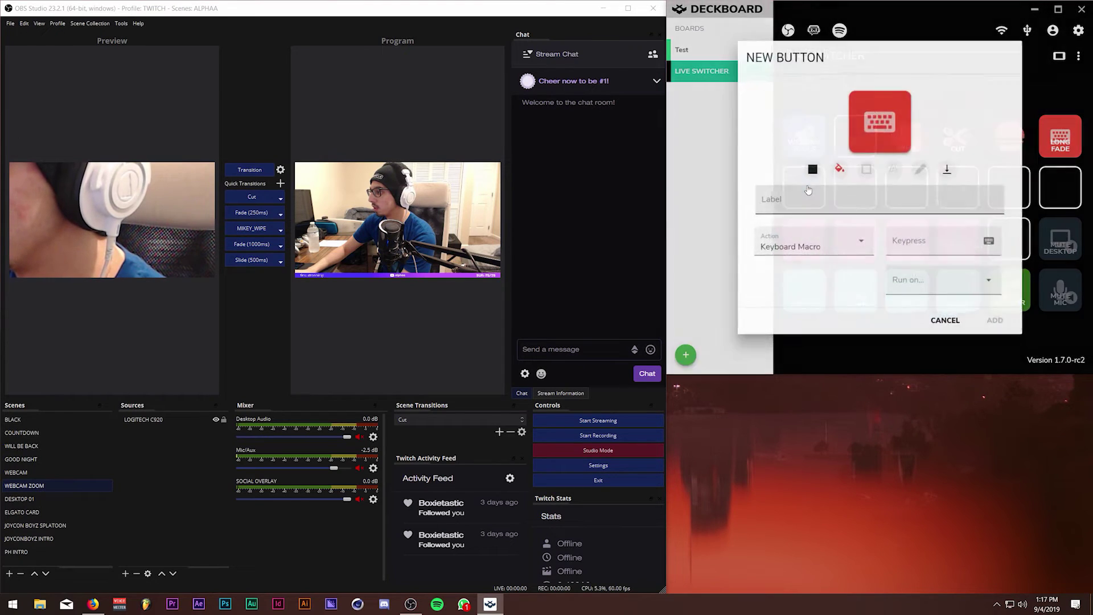
click(869, 118)
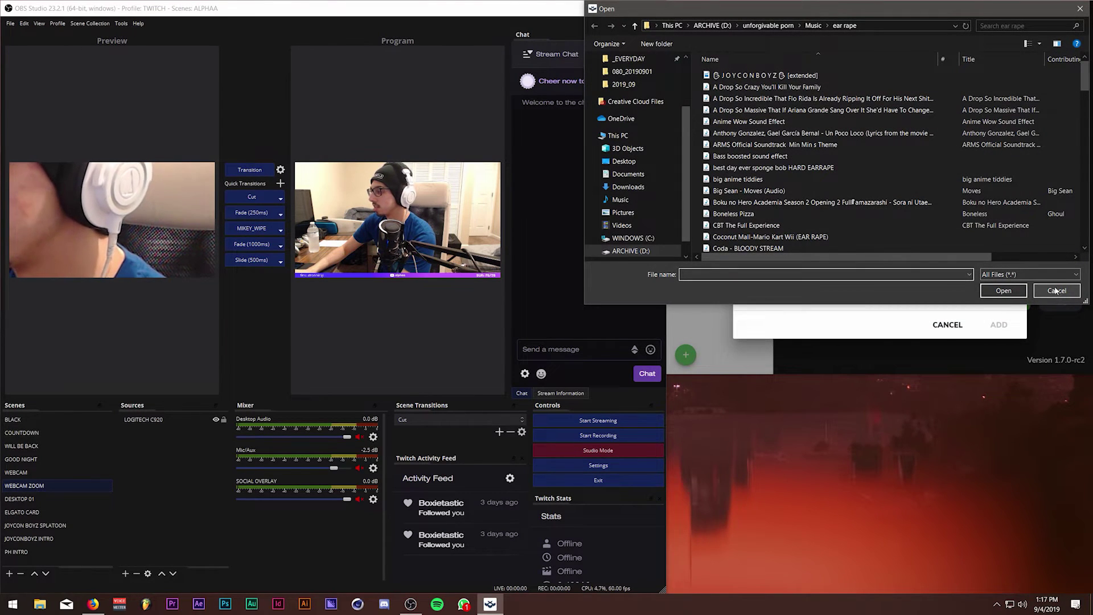
click(1056, 291)
click(947, 324)
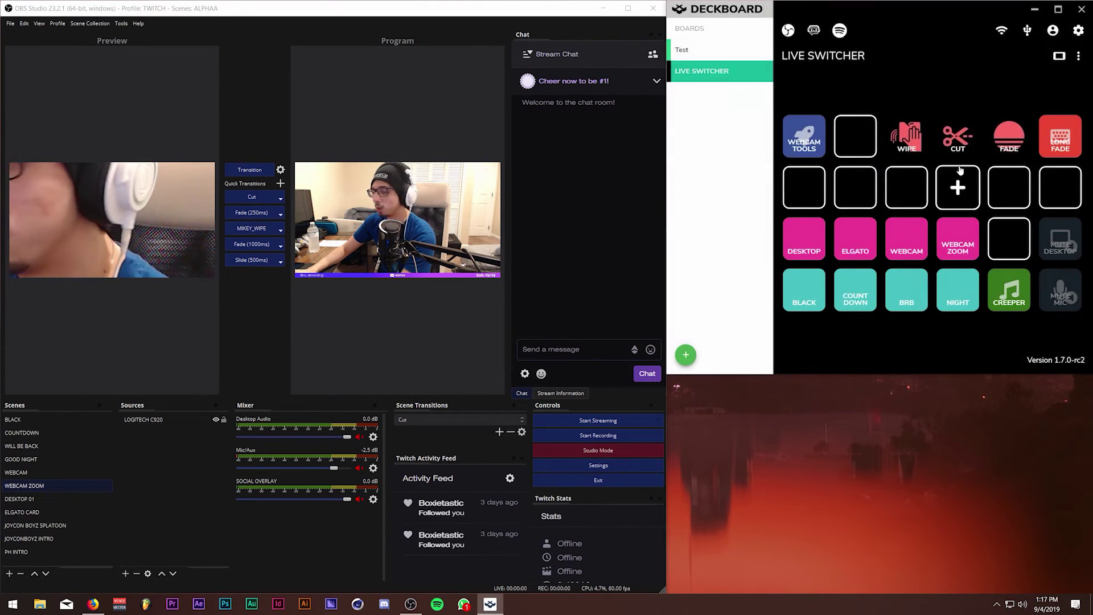
Start another new button in the empty second-row slot and abandon it with no image chosen.
click(842, 189)
click(879, 120)
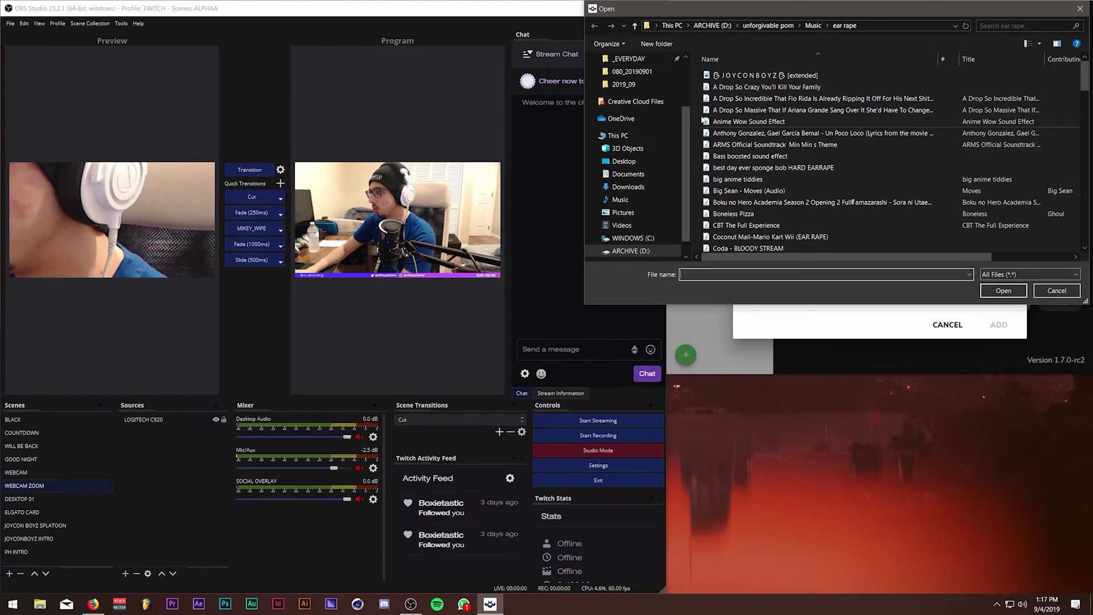
click(1056, 291)
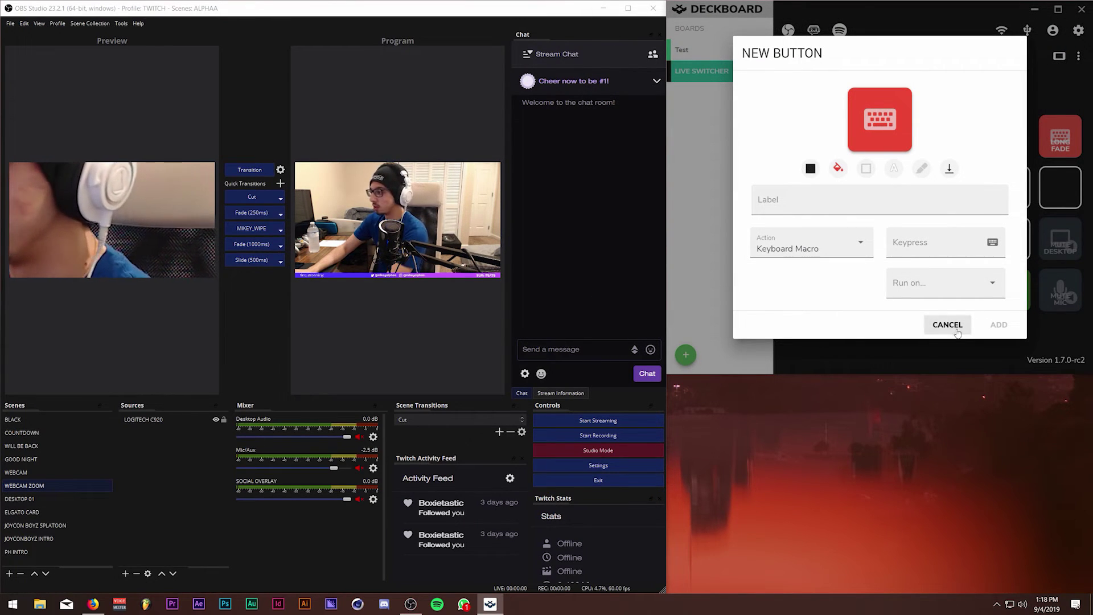
click(955, 328)
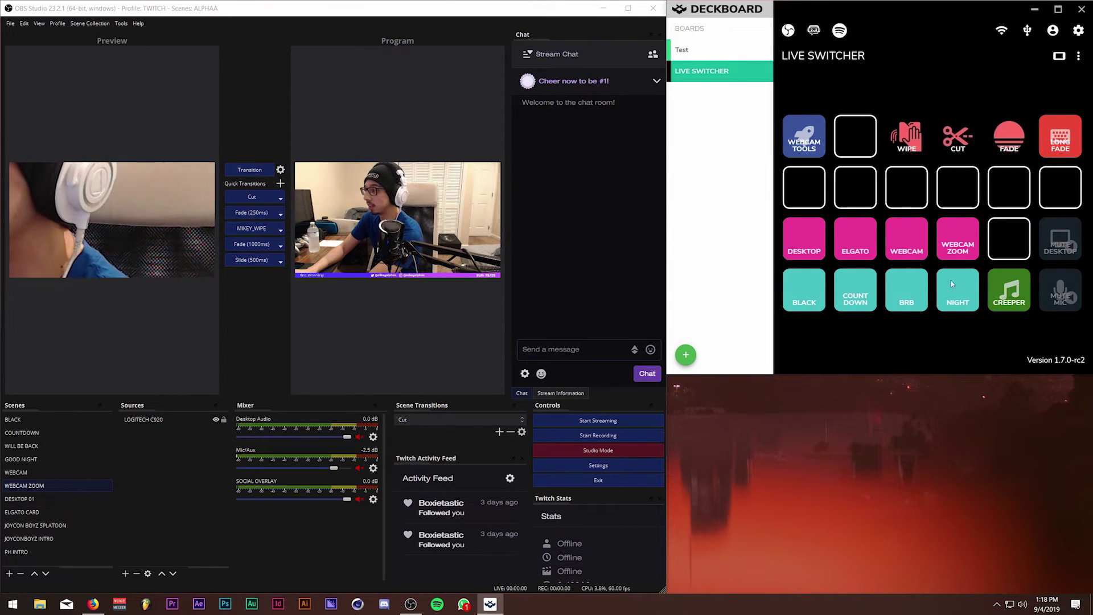
click(908, 140)
click(901, 169)
click(980, 133)
click(864, 171)
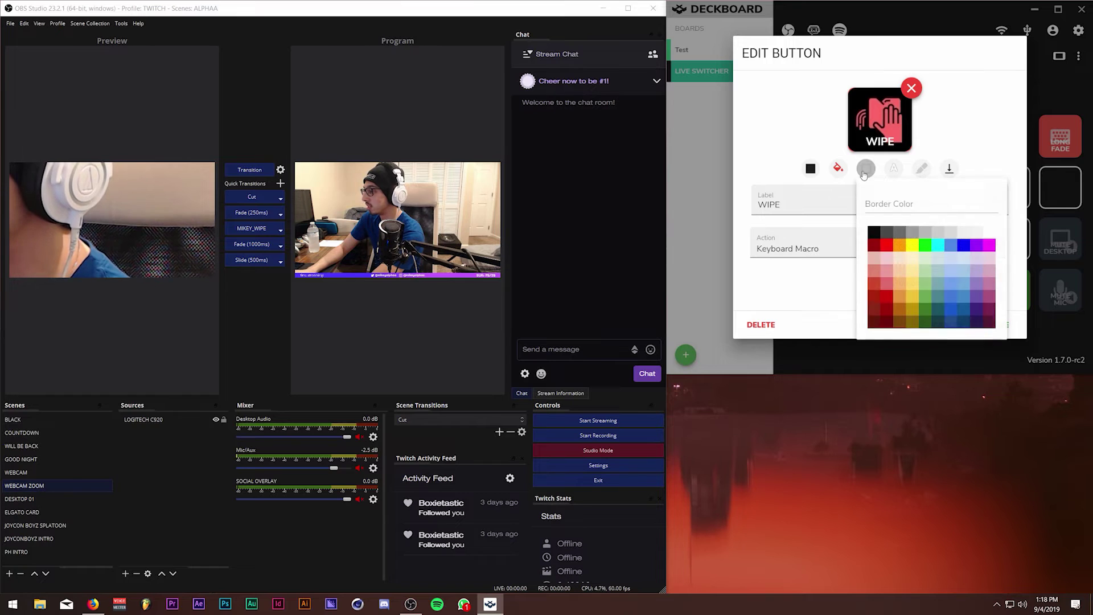
click(985, 145)
click(807, 172)
key(Escape)
click(962, 151)
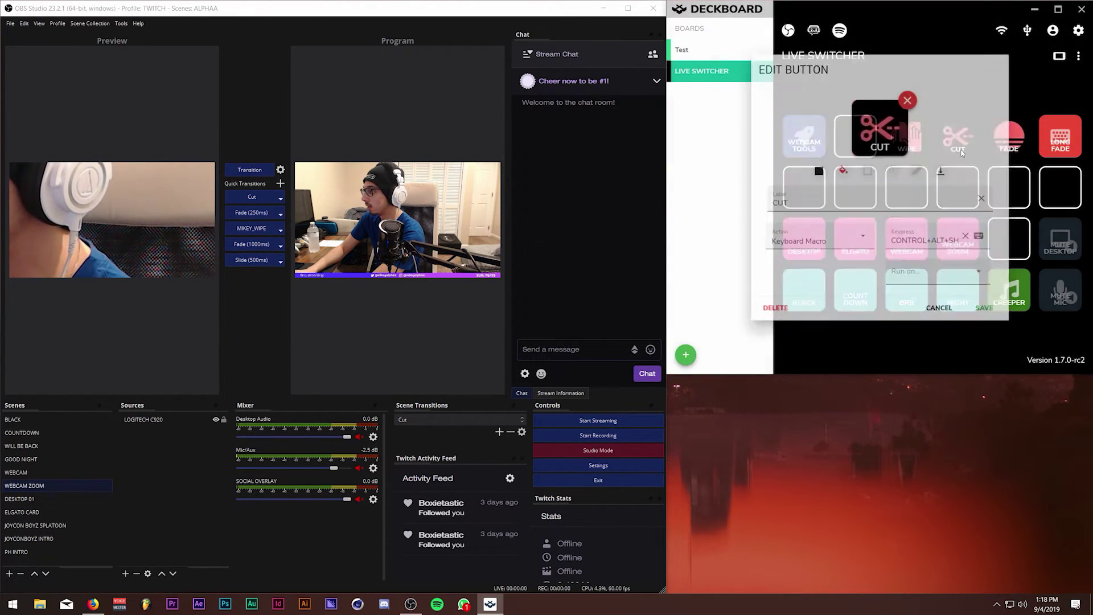
click(811, 168)
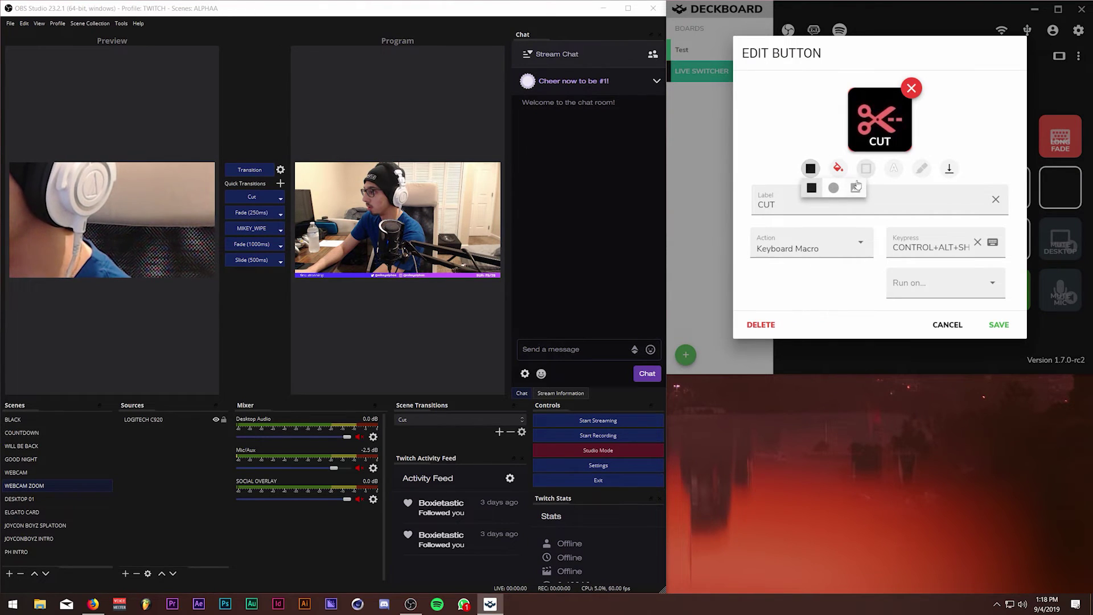
click(1003, 310)
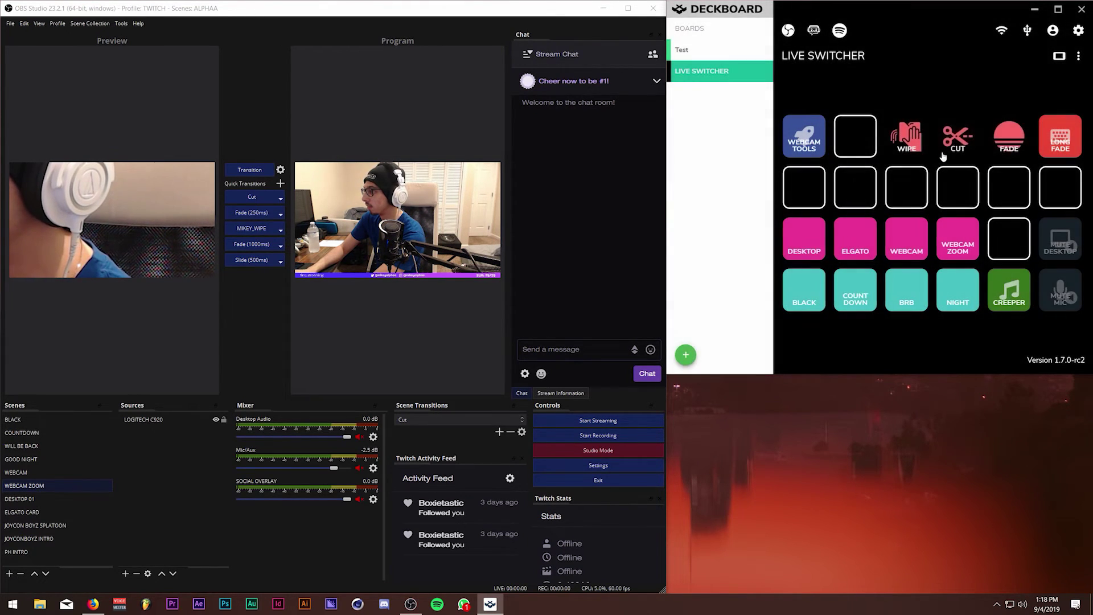
click(1020, 134)
click(811, 169)
click(855, 188)
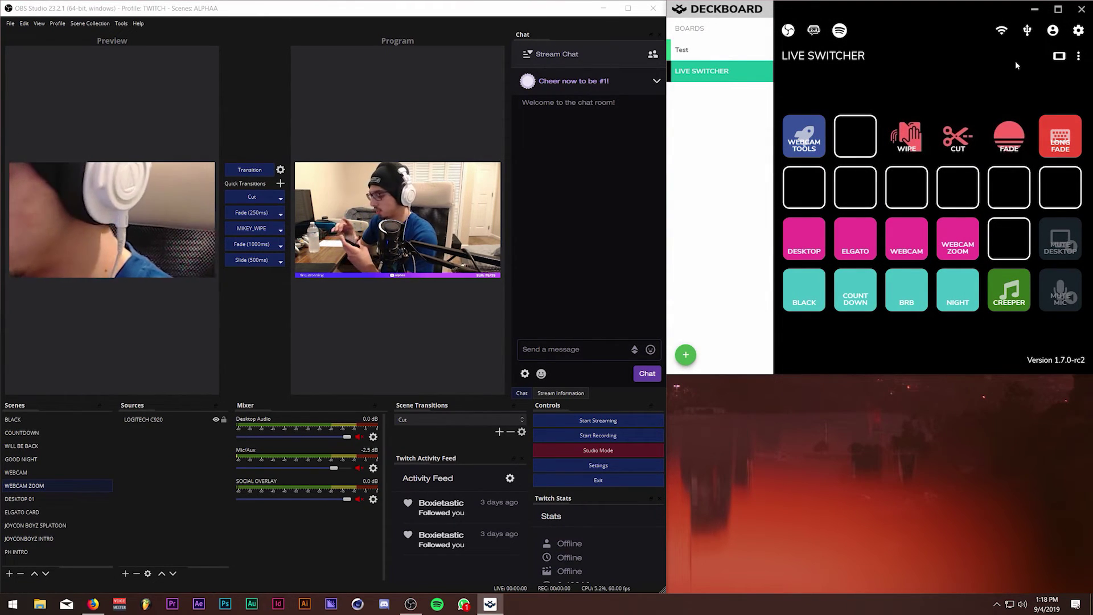
Trial-move WIPE and WEBCAM ZOOM back to their original slots, and turn off OBS Studio Mode.
drag(906, 135, 855, 135)
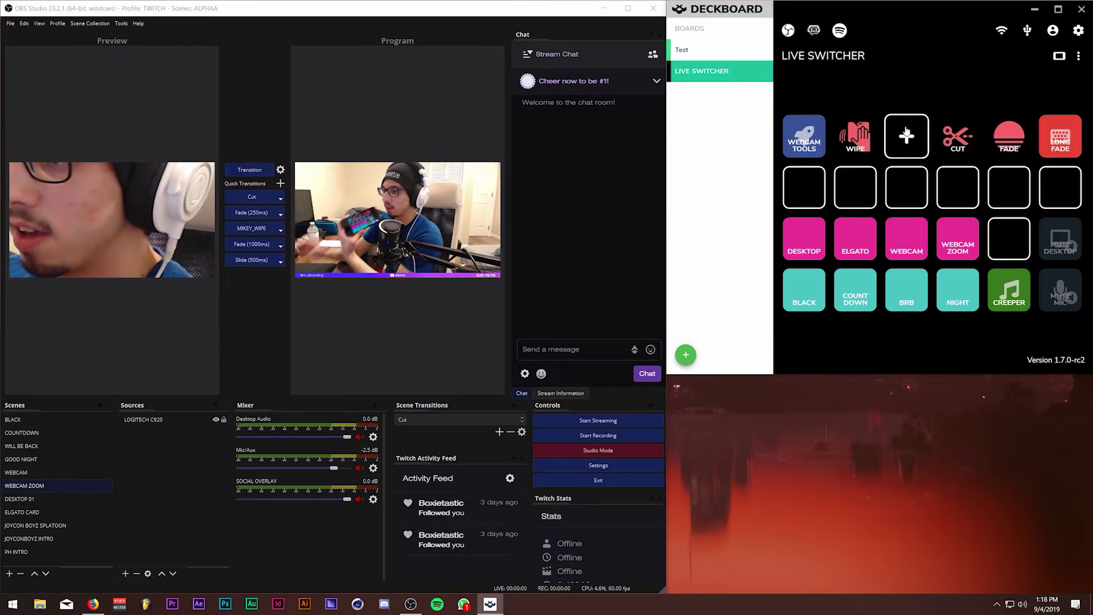
click(616, 452)
drag(855, 136, 906, 139)
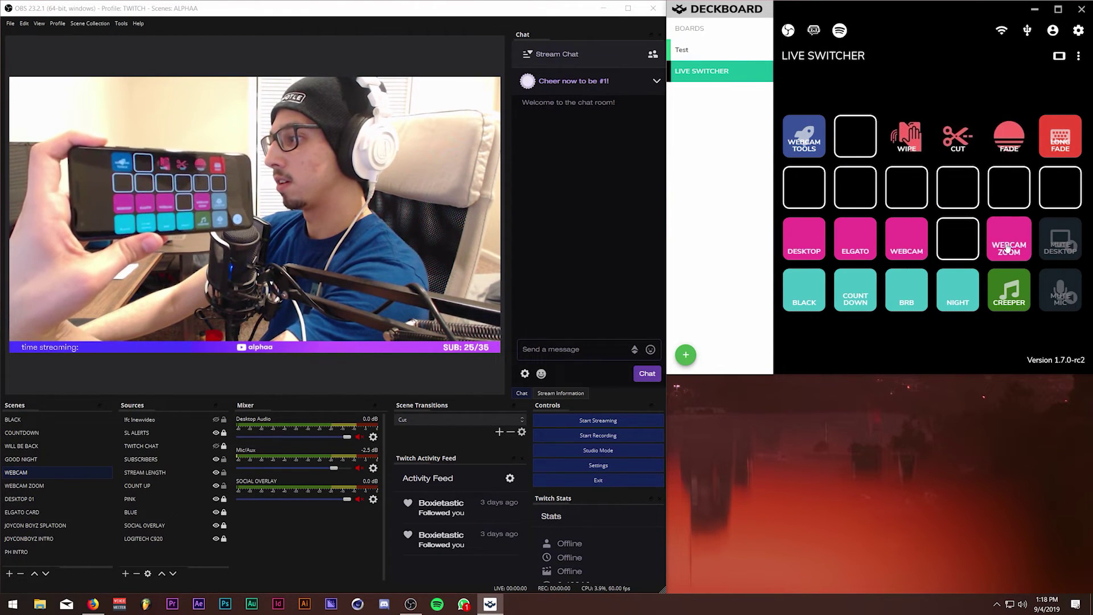
drag(953, 240, 968, 242)
mouse_move(906, 136)
mouse_down()
mouse_move(854, 140)
mouse_move(892, 137)
mouse_up()
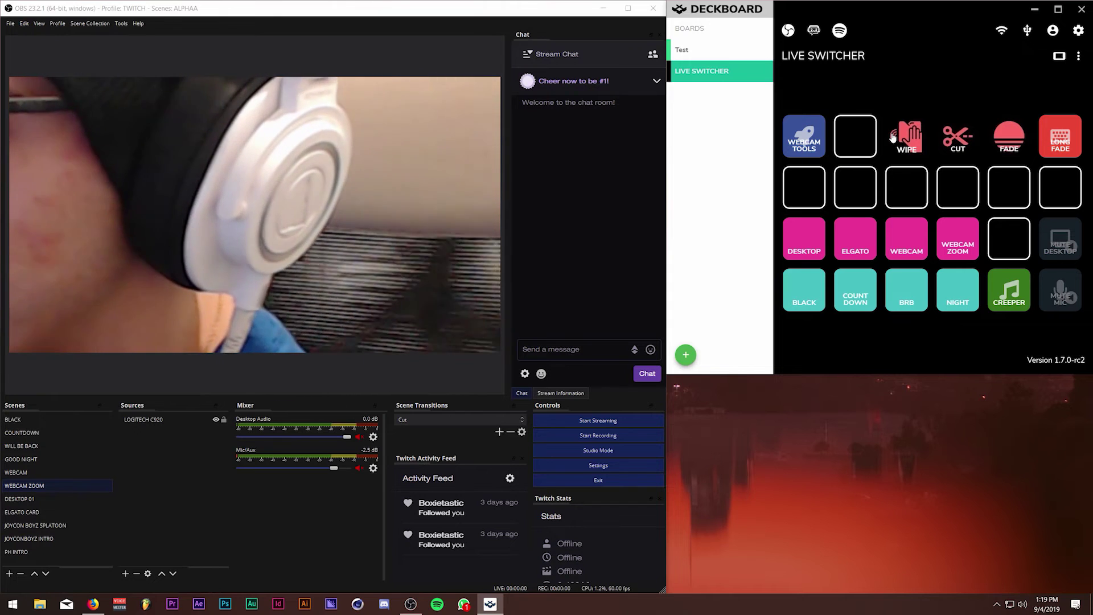
click(554, 10)
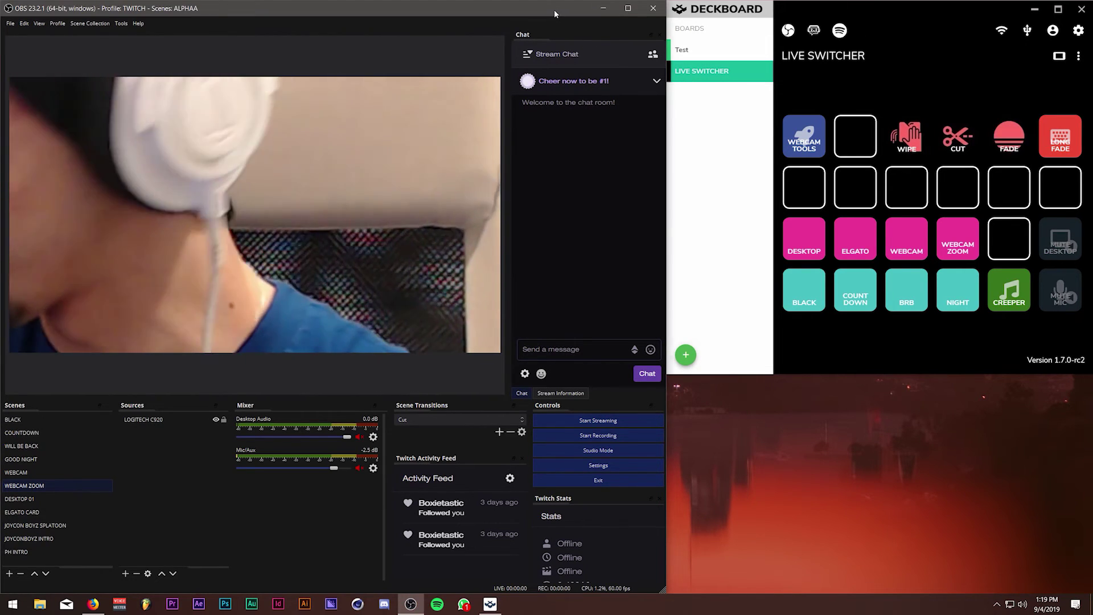